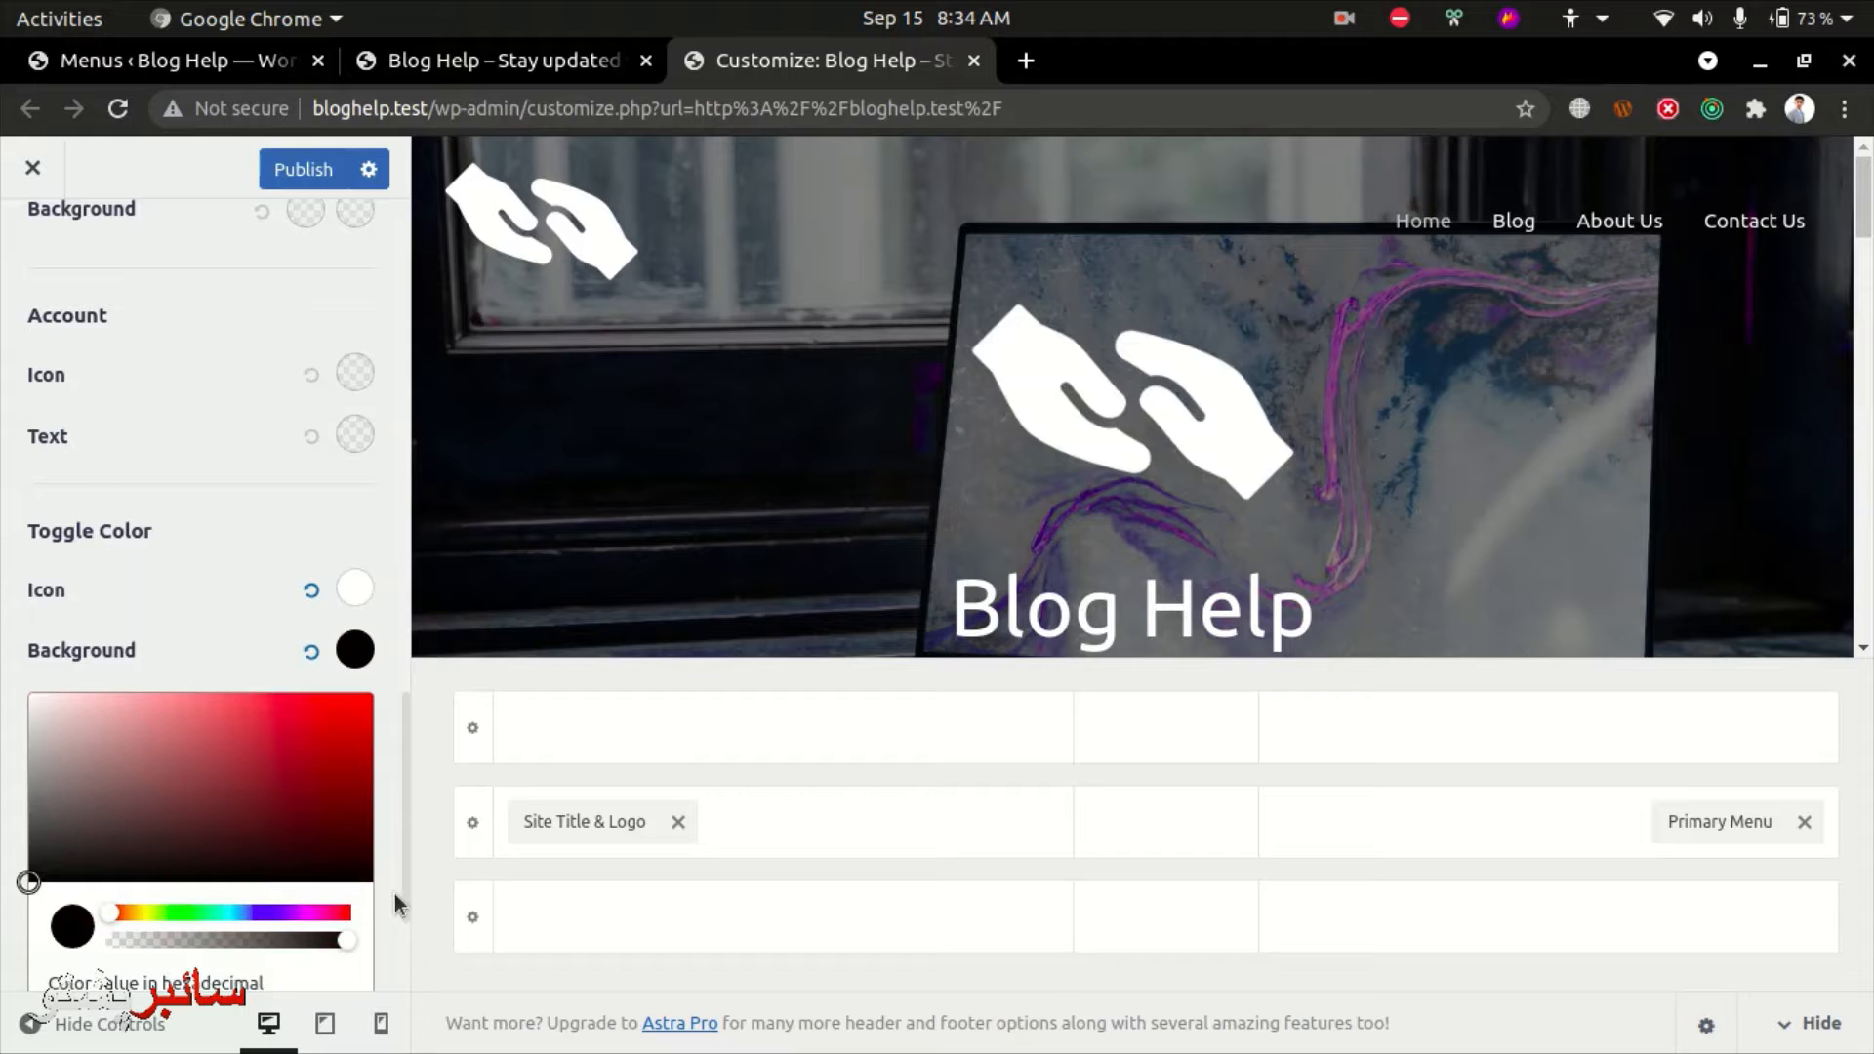
Publish the transparent header's toggle colour changes and open the navigation menu in the site's mobile preview.
{"action": "left_click", "coordinate": [394, 893]}
{"action": "left_click", "coordinate": [298, 176]}
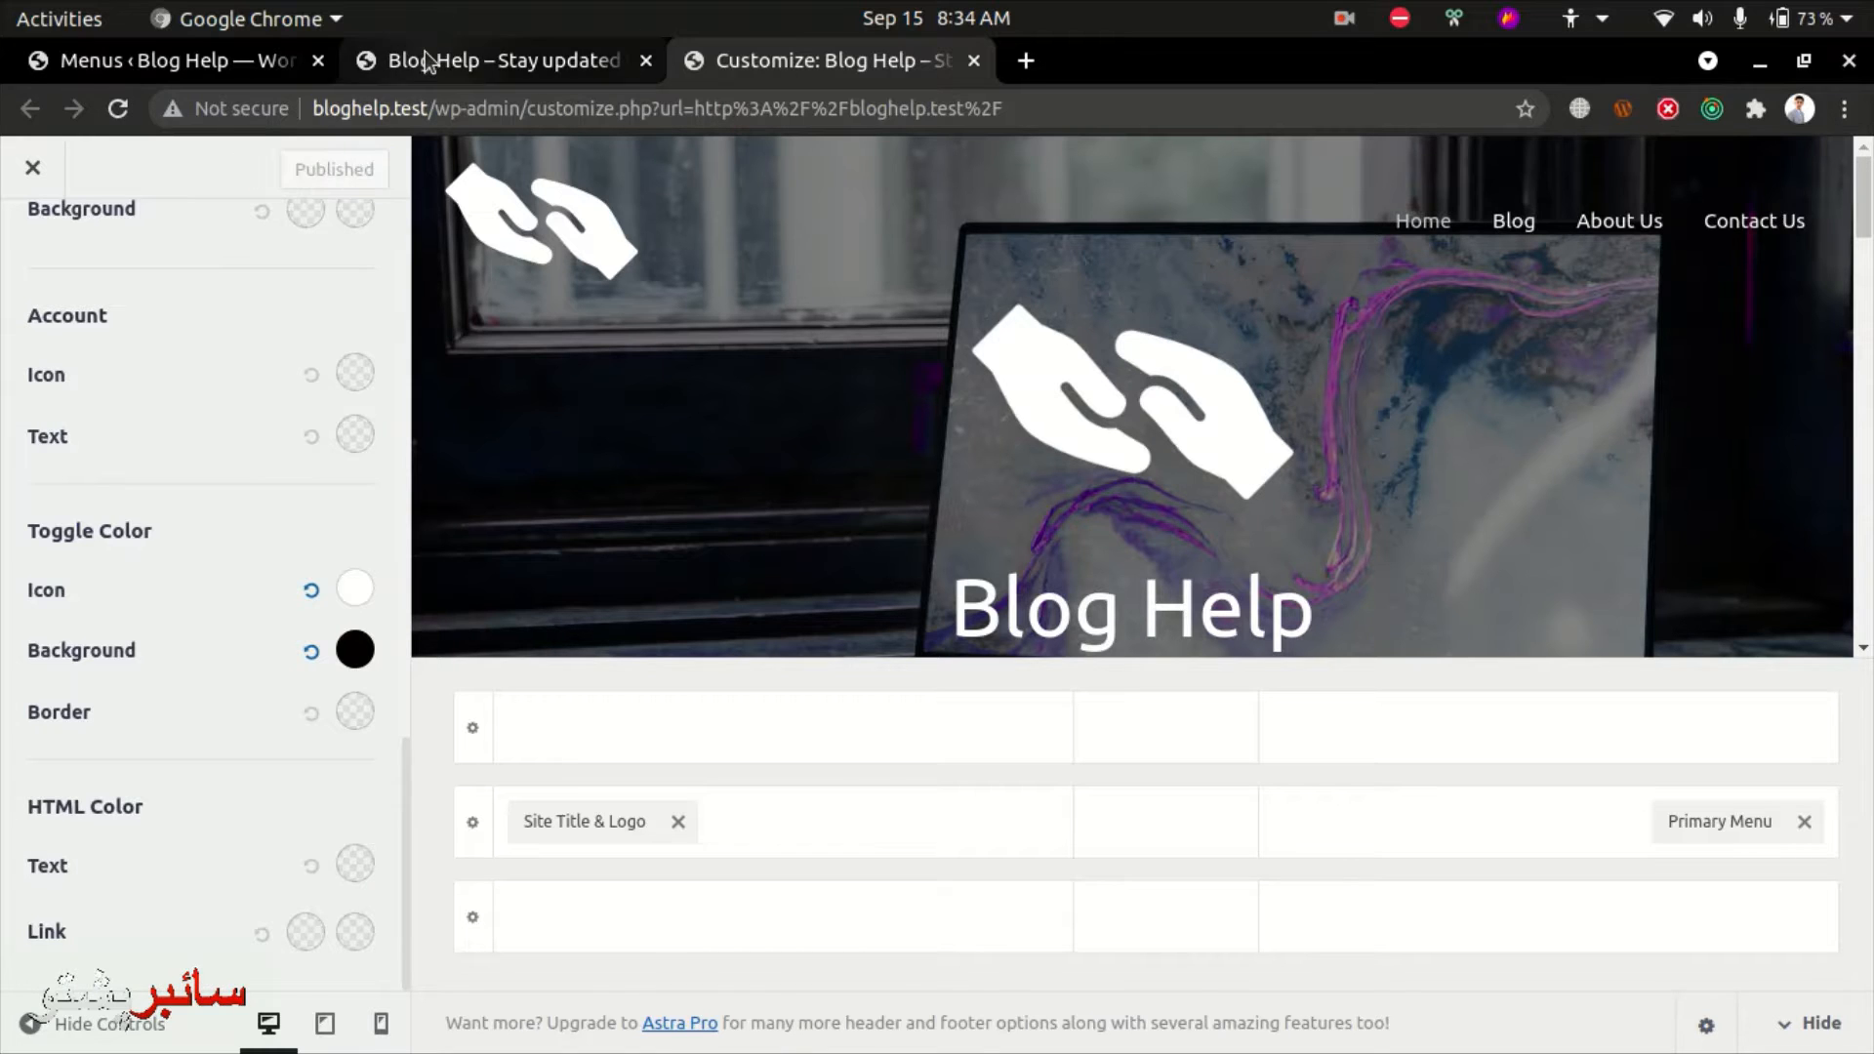
{"action": "left_click", "coordinate": [424, 51]}
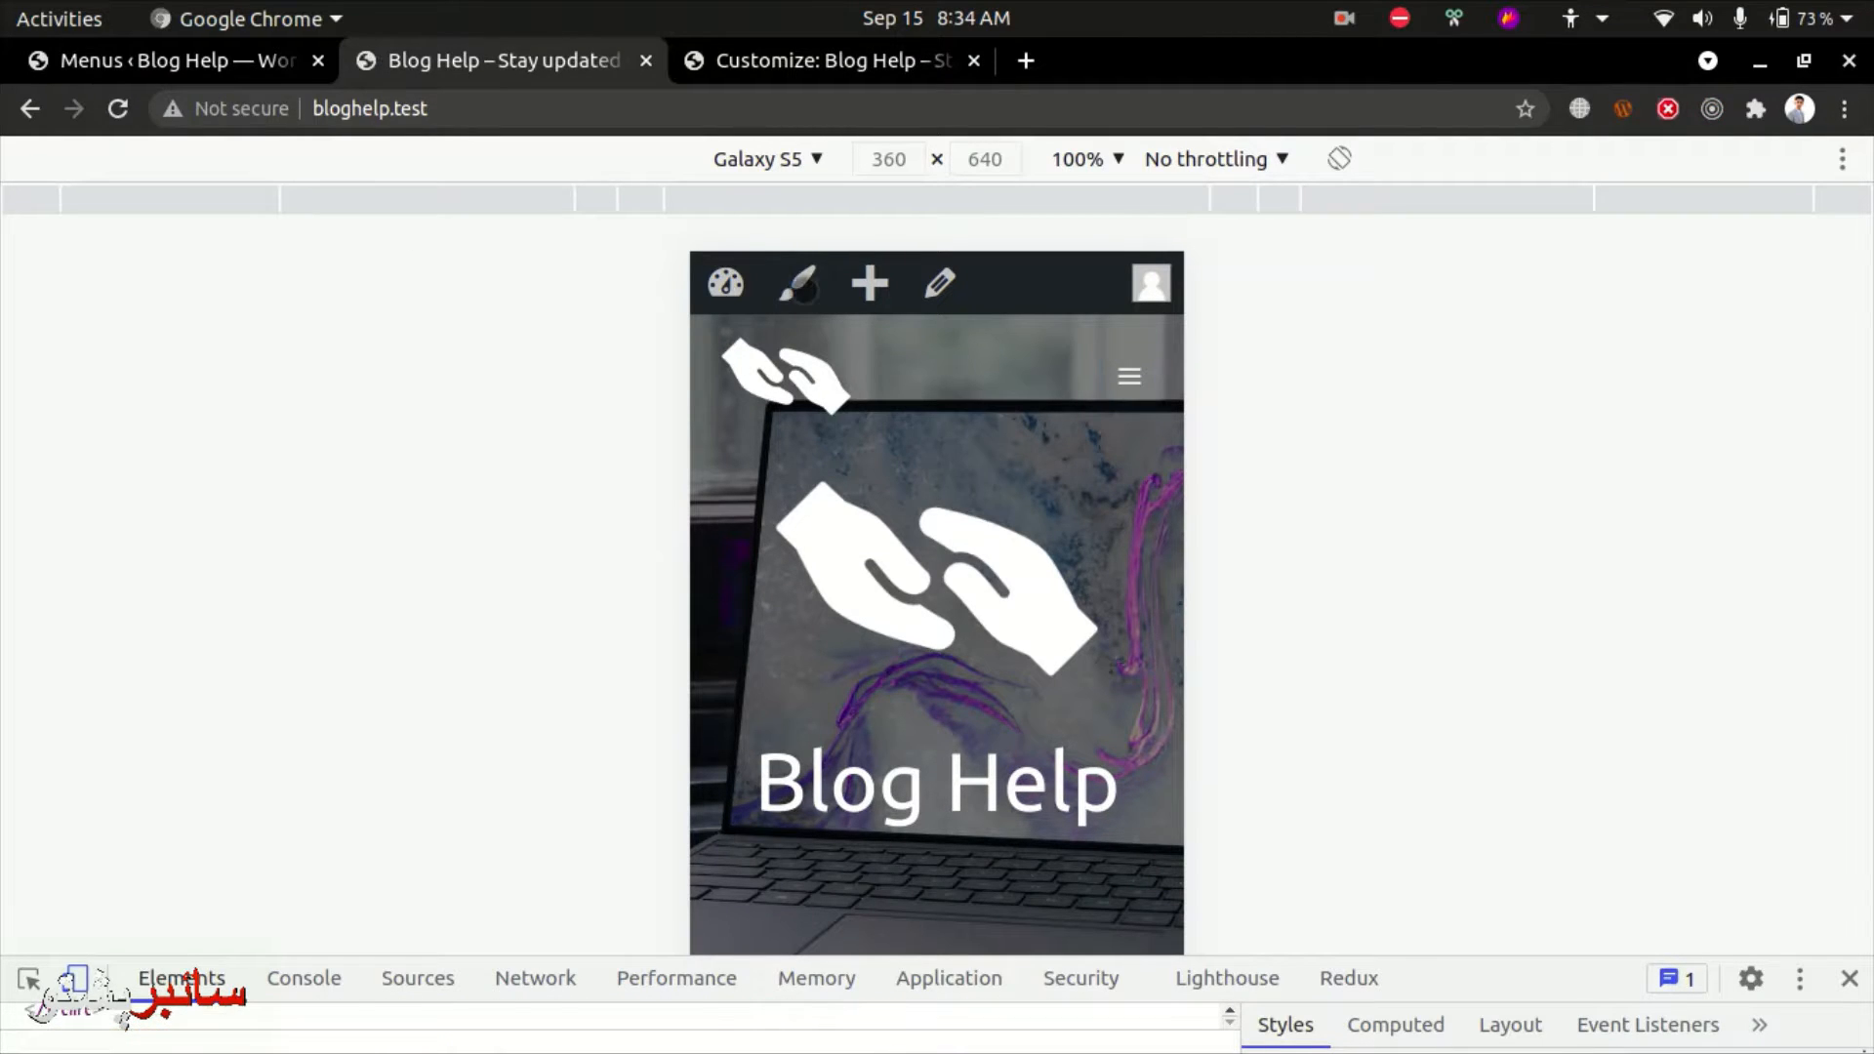
{"action": "left_click", "coordinate": [1129, 376]}
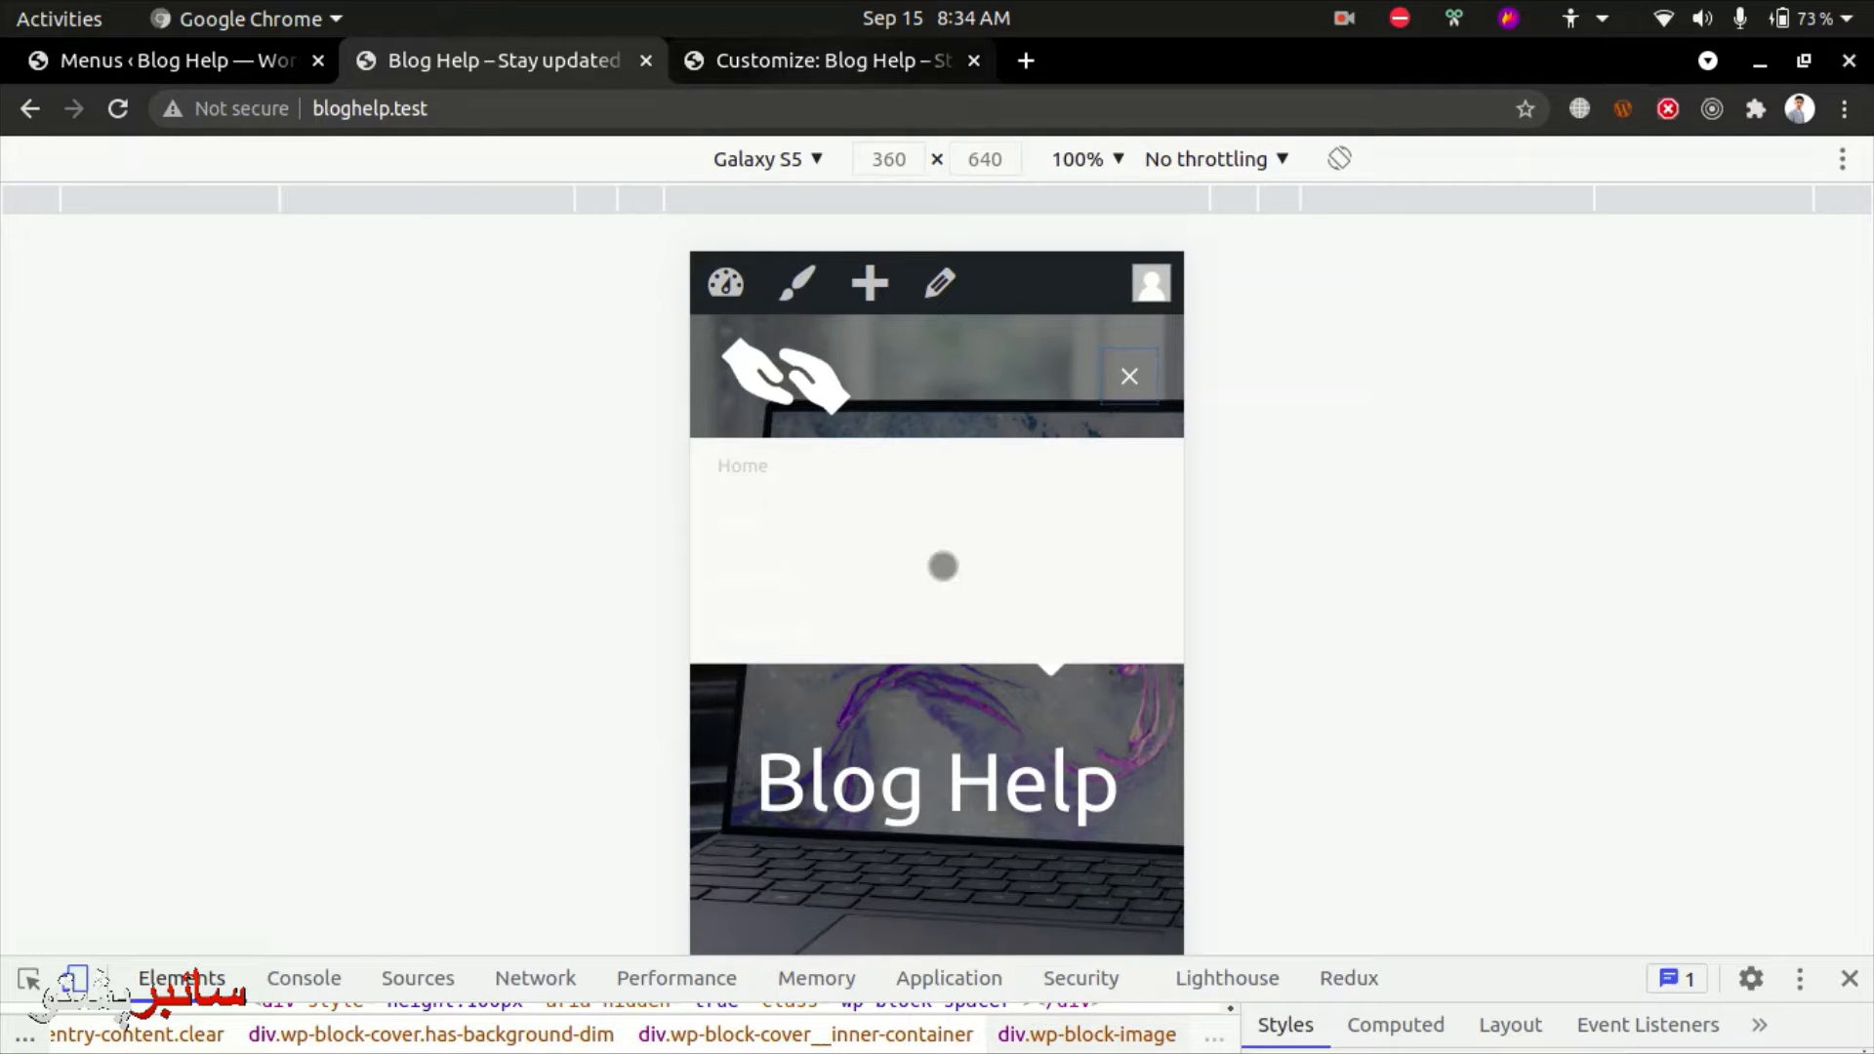
{"action": "left_click", "coordinate": [821, 41]}
{"action": "left_click", "coordinate": [1337, 18]}
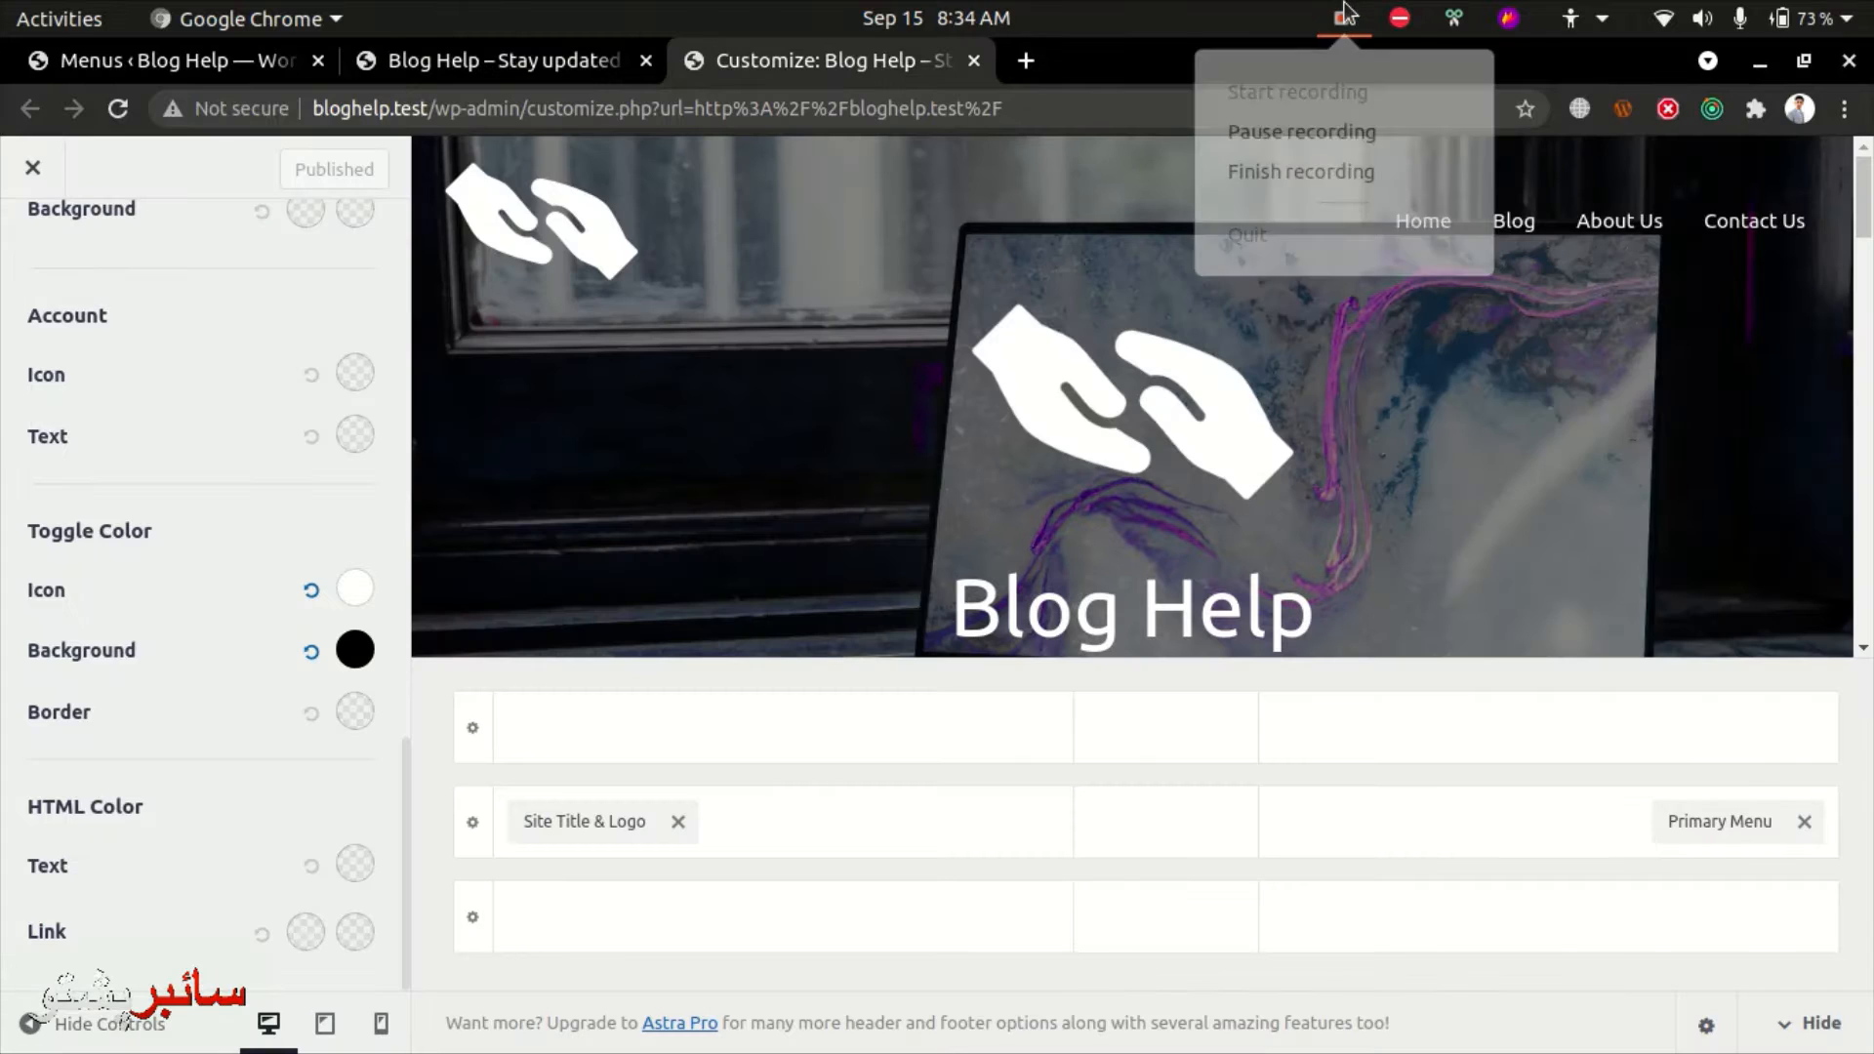
{"action": "left_click", "coordinate": [1308, 140]}
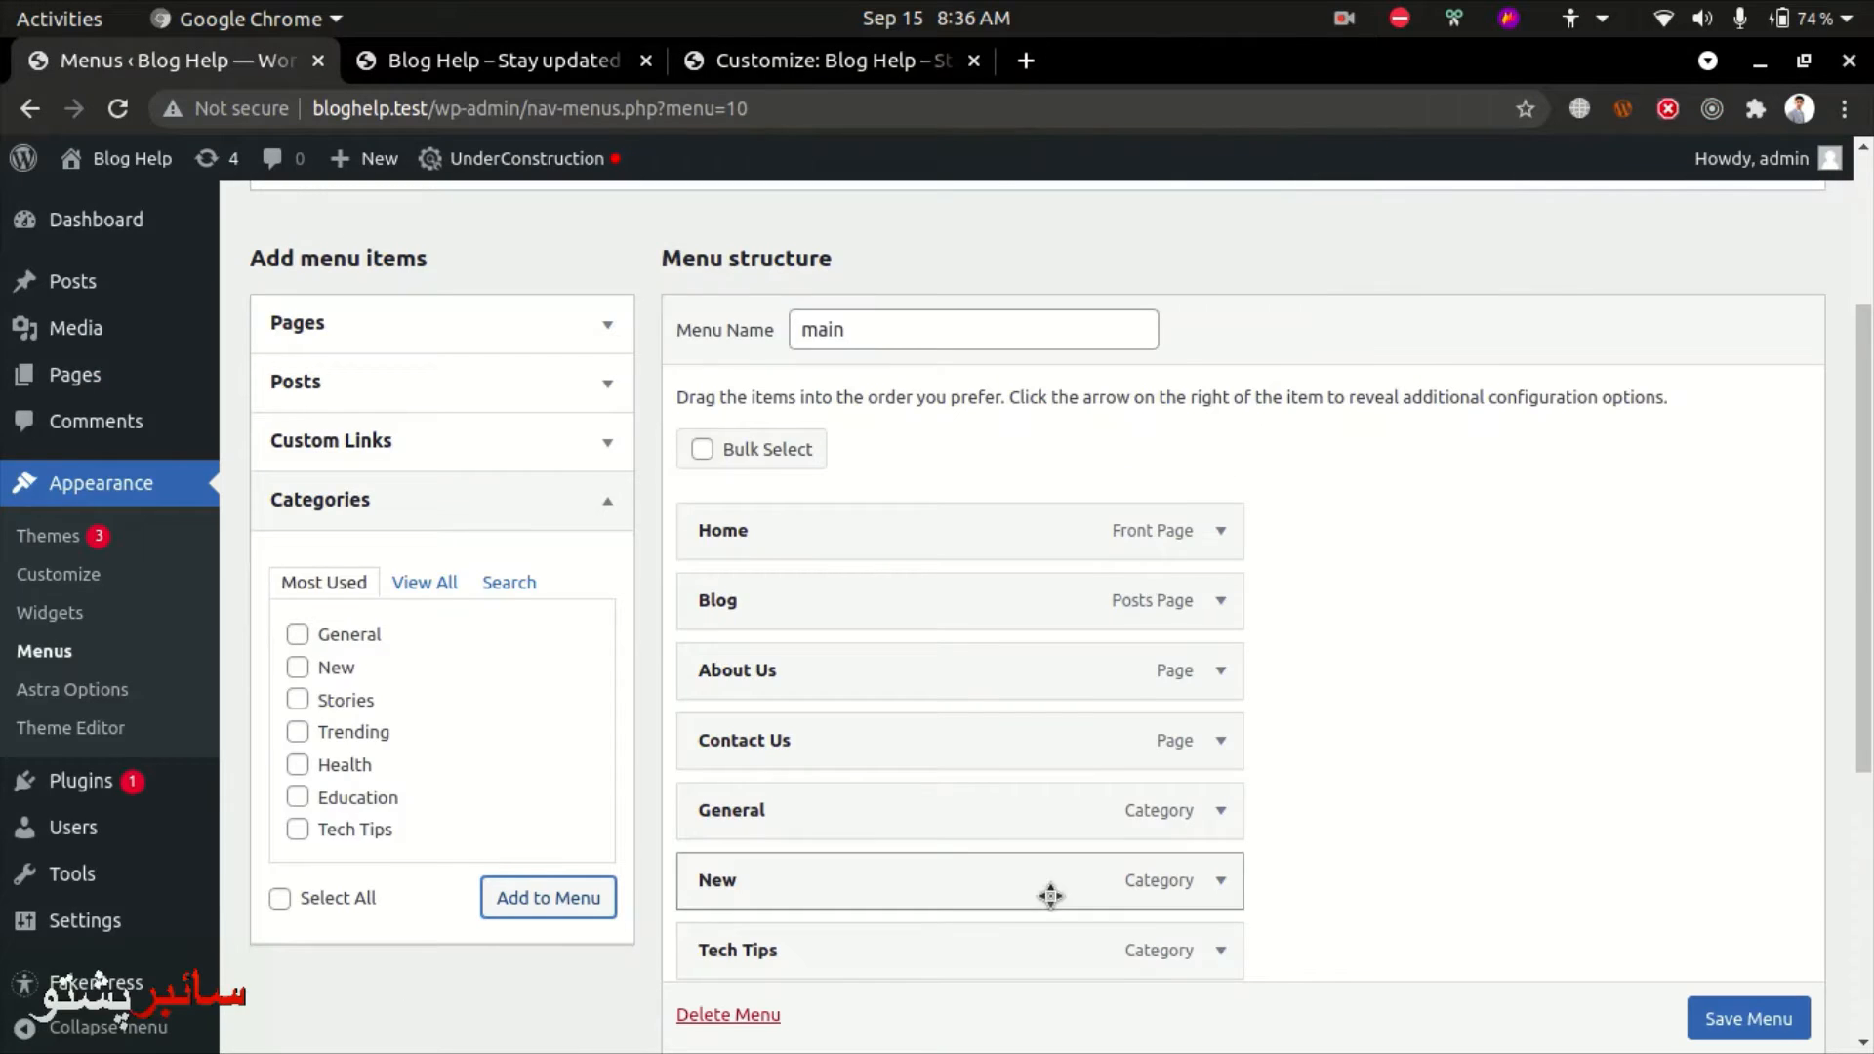
Nest the General, New and Tech Tips categories under Blog as sub items in the main menu and save it.
{"action": "scroll", "coordinate": [1547, 895], "scroll_direction": "down", "scroll_amount": 3}
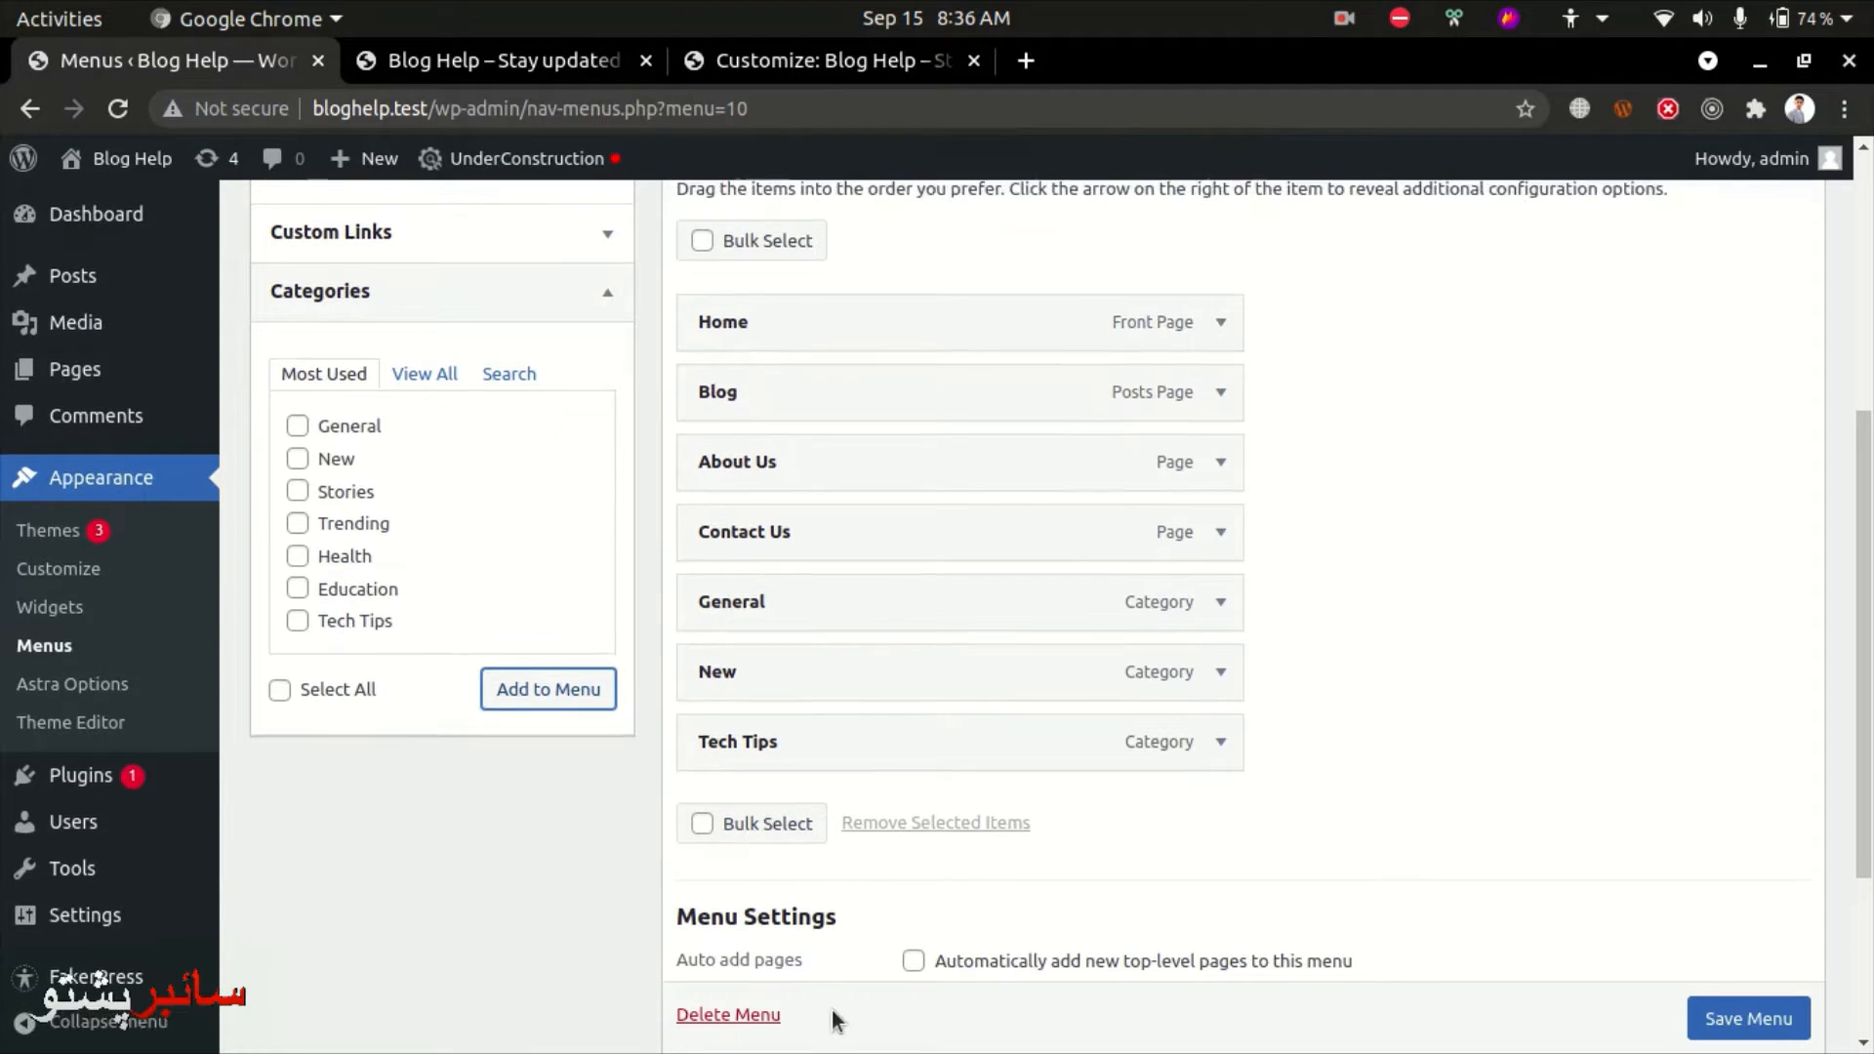
{"action": "scroll", "coordinate": [783, 686], "scroll_direction": "up", "scroll_amount": 1}
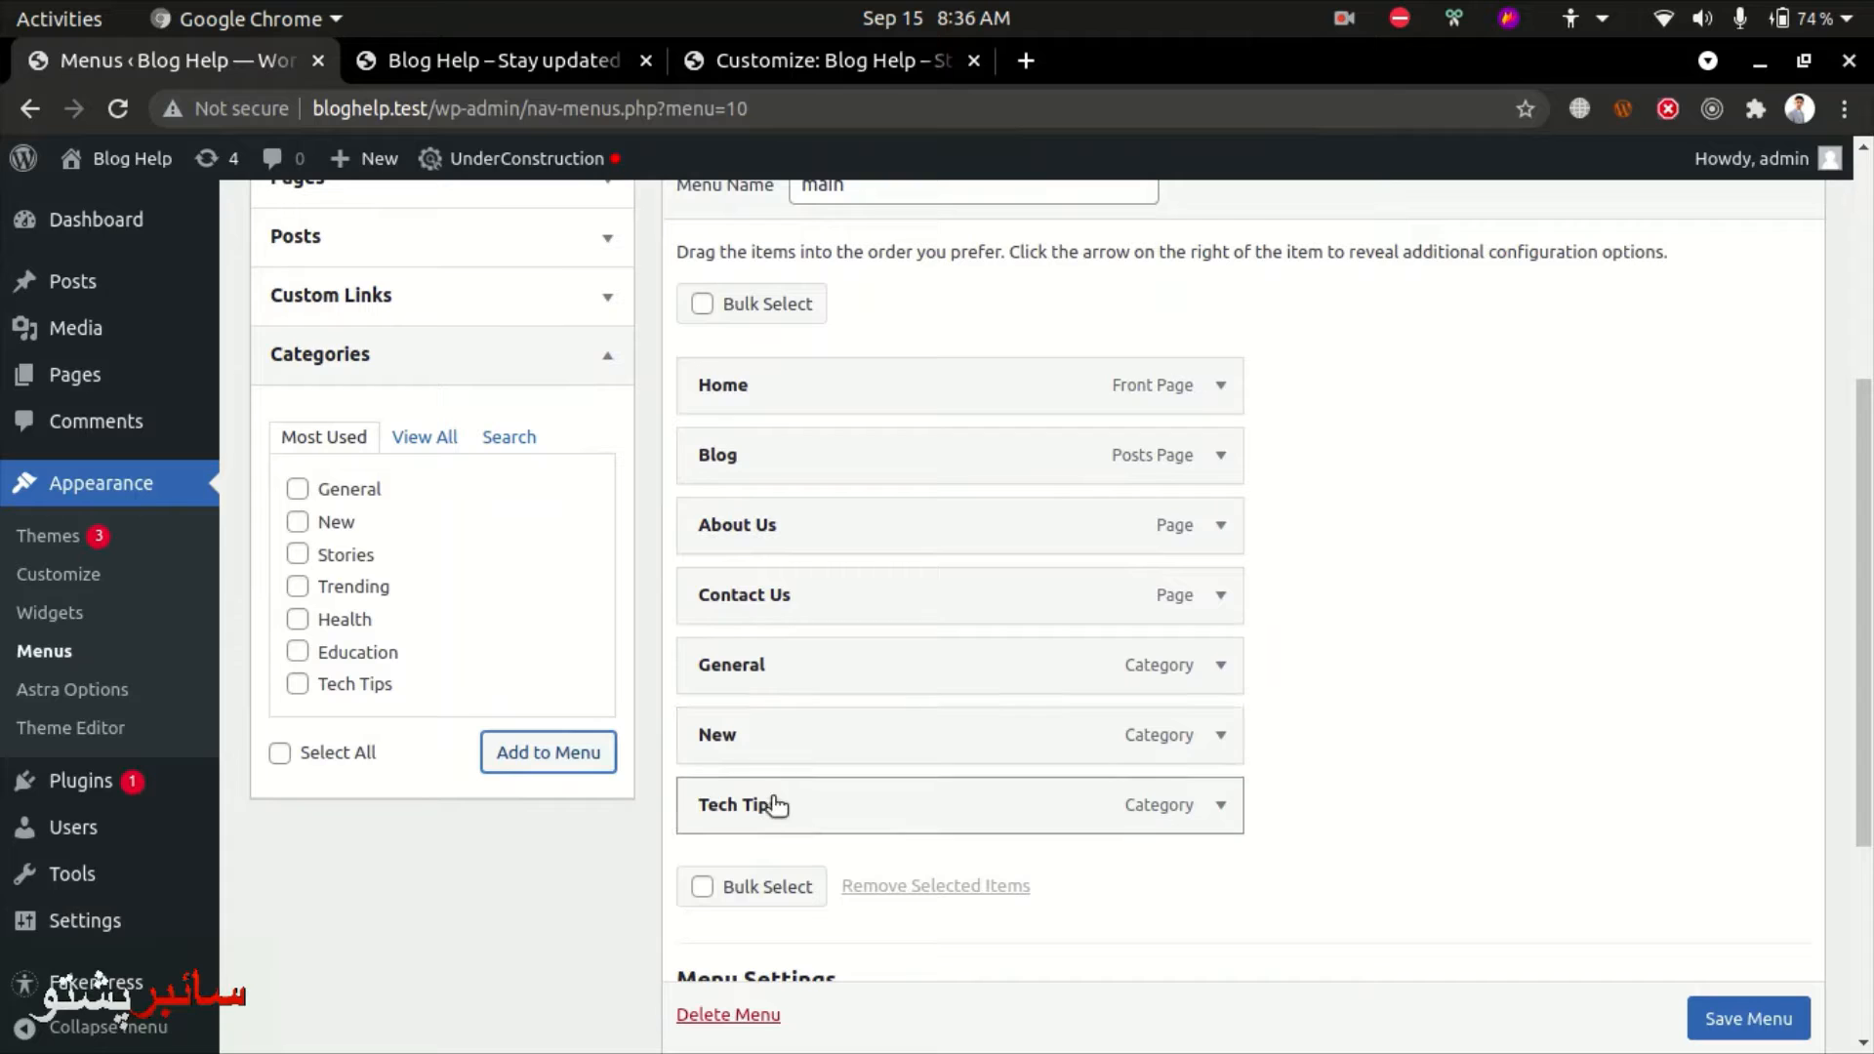
{"action": "left_click_drag", "start_coordinate": [770, 682], "coordinate": [819, 527]}
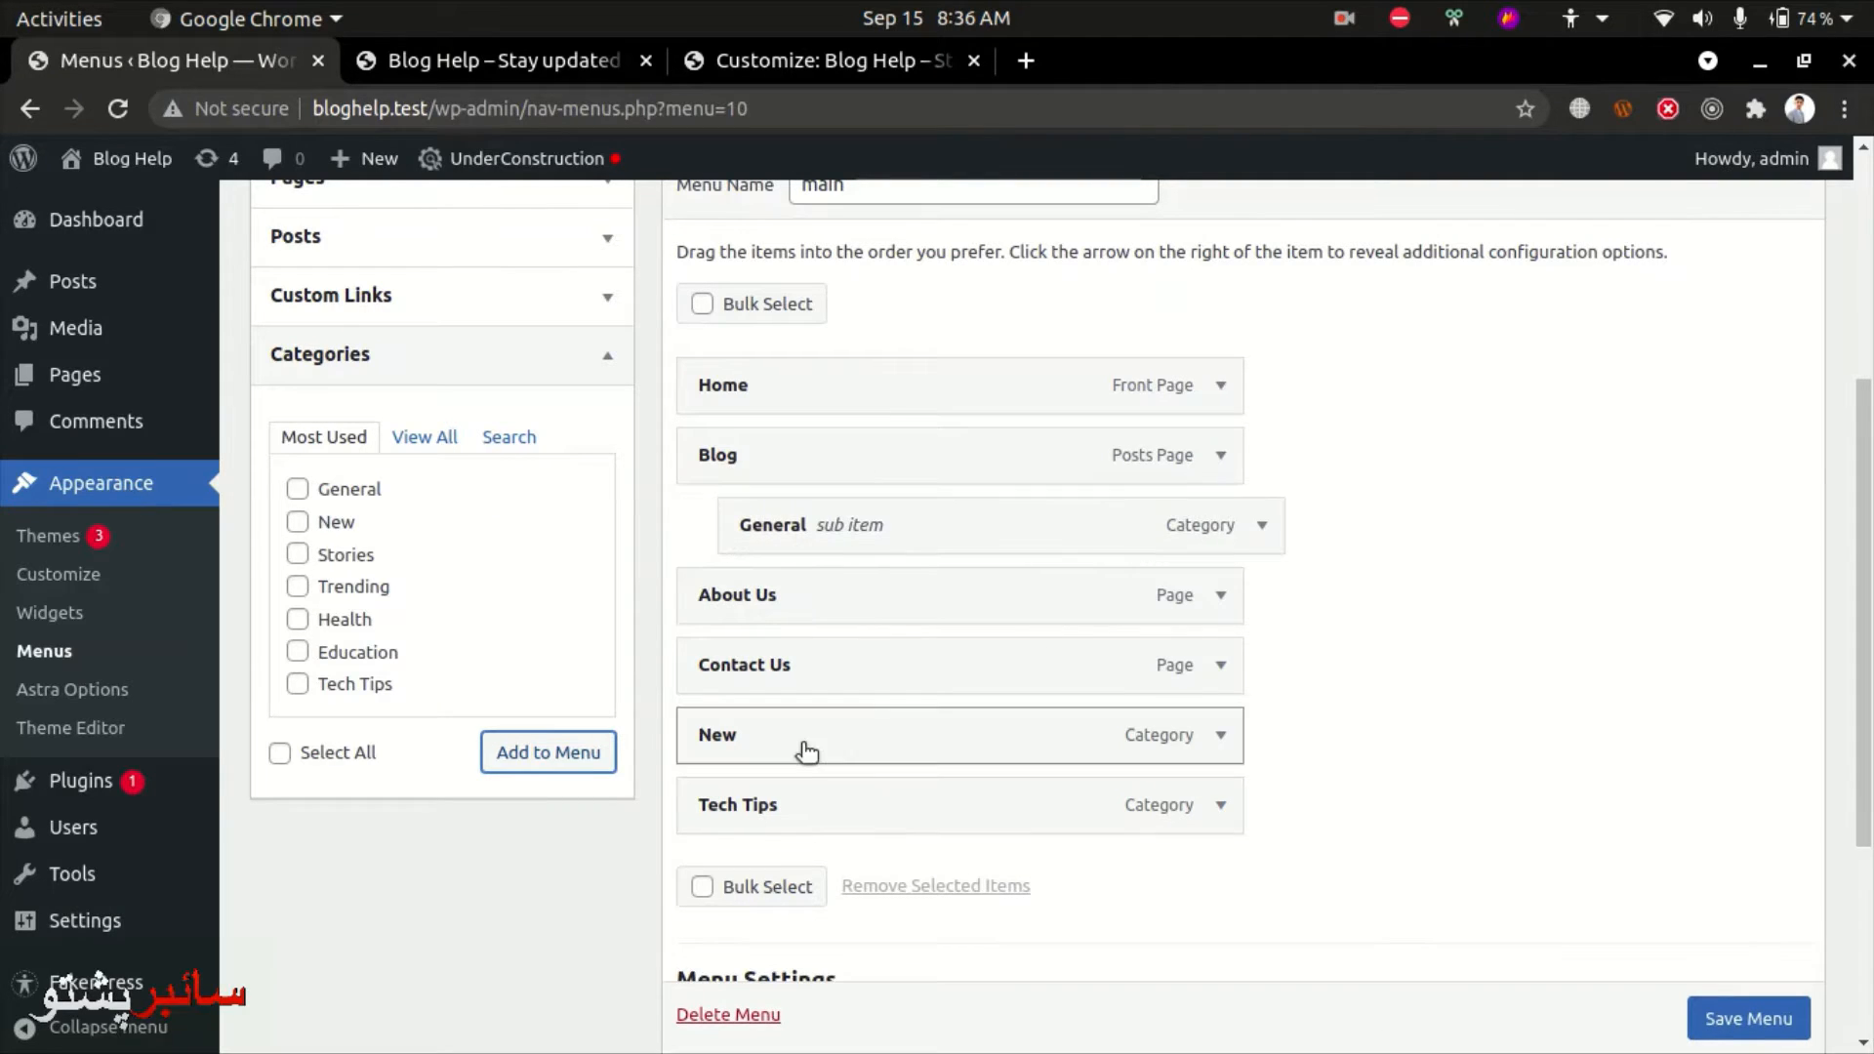
{"action": "left_click_drag", "start_coordinate": [786, 741], "coordinate": [833, 592]}
{"action": "left_click_drag", "start_coordinate": [815, 819], "coordinate": [856, 692]}
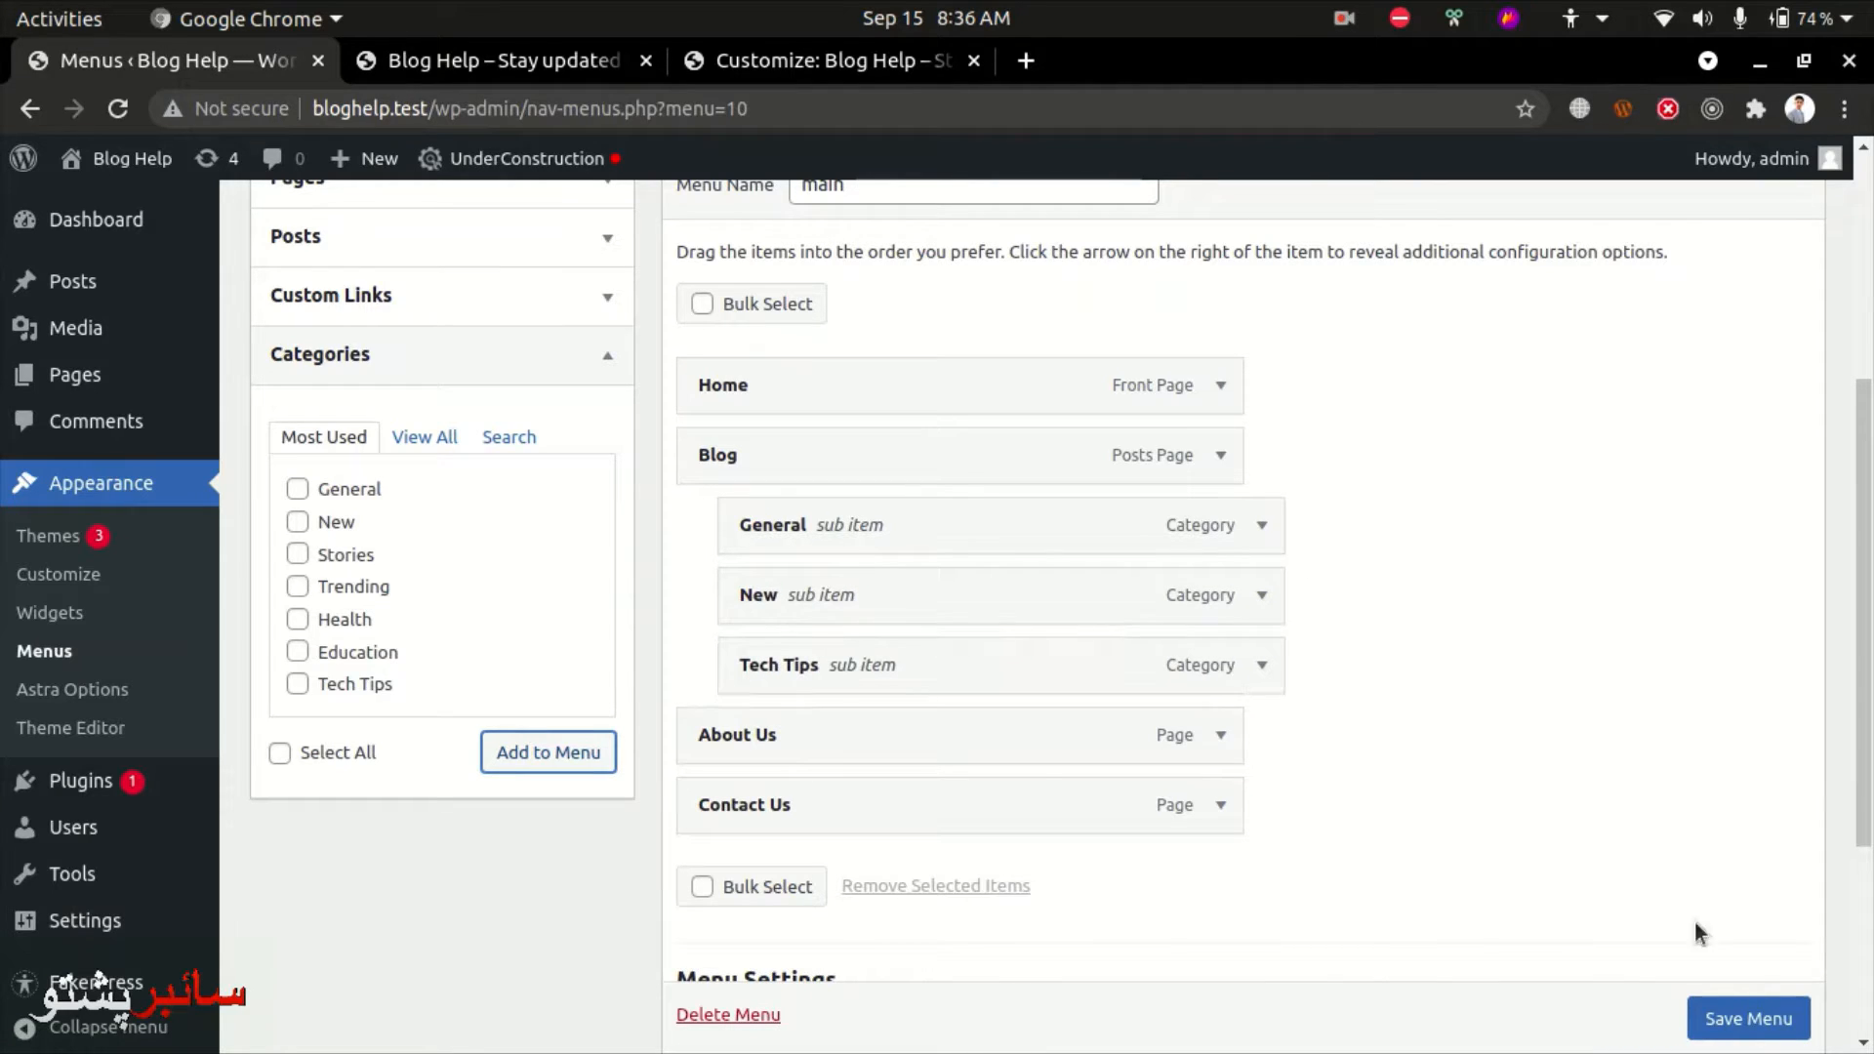
{"action": "left_click", "coordinate": [1741, 1015]}
Switch the Blog Help site preview to desktop layout and check the Blog submenu in the header.
{"action": "left_click", "coordinate": [494, 60]}
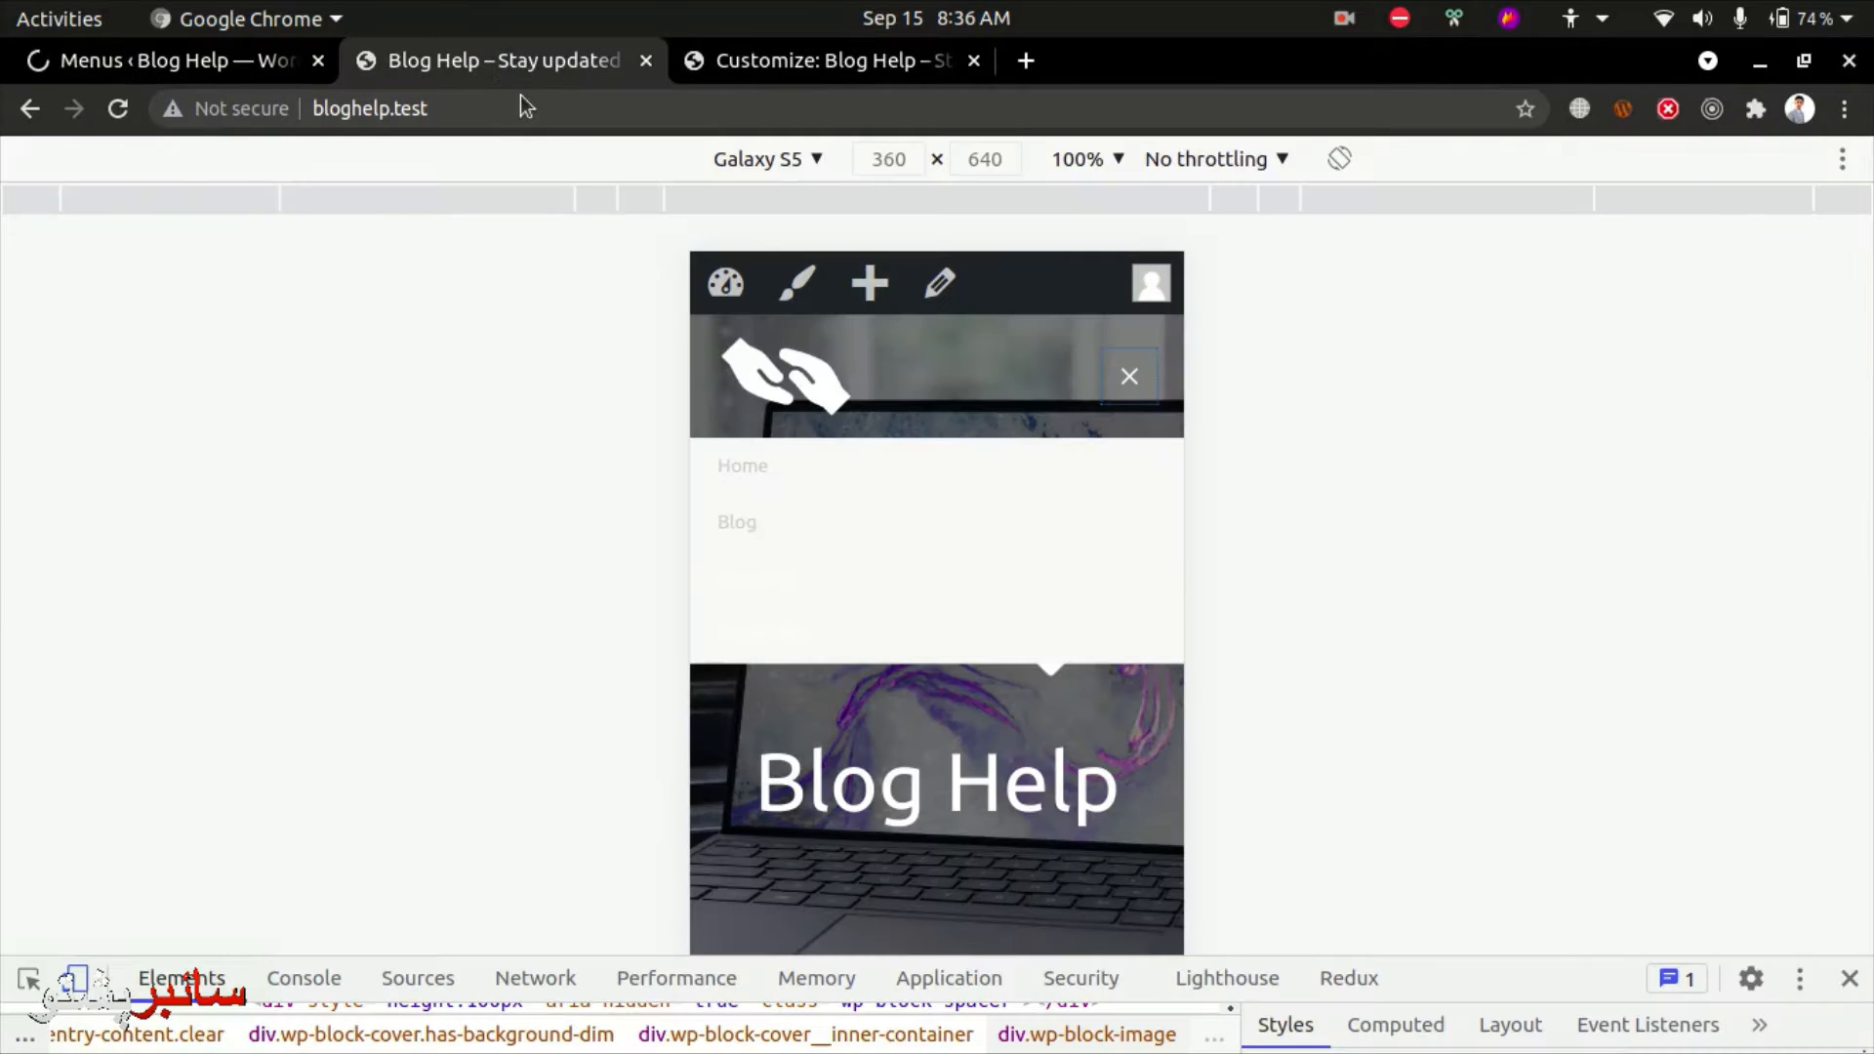
{"action": "left_click", "coordinate": [74, 977]}
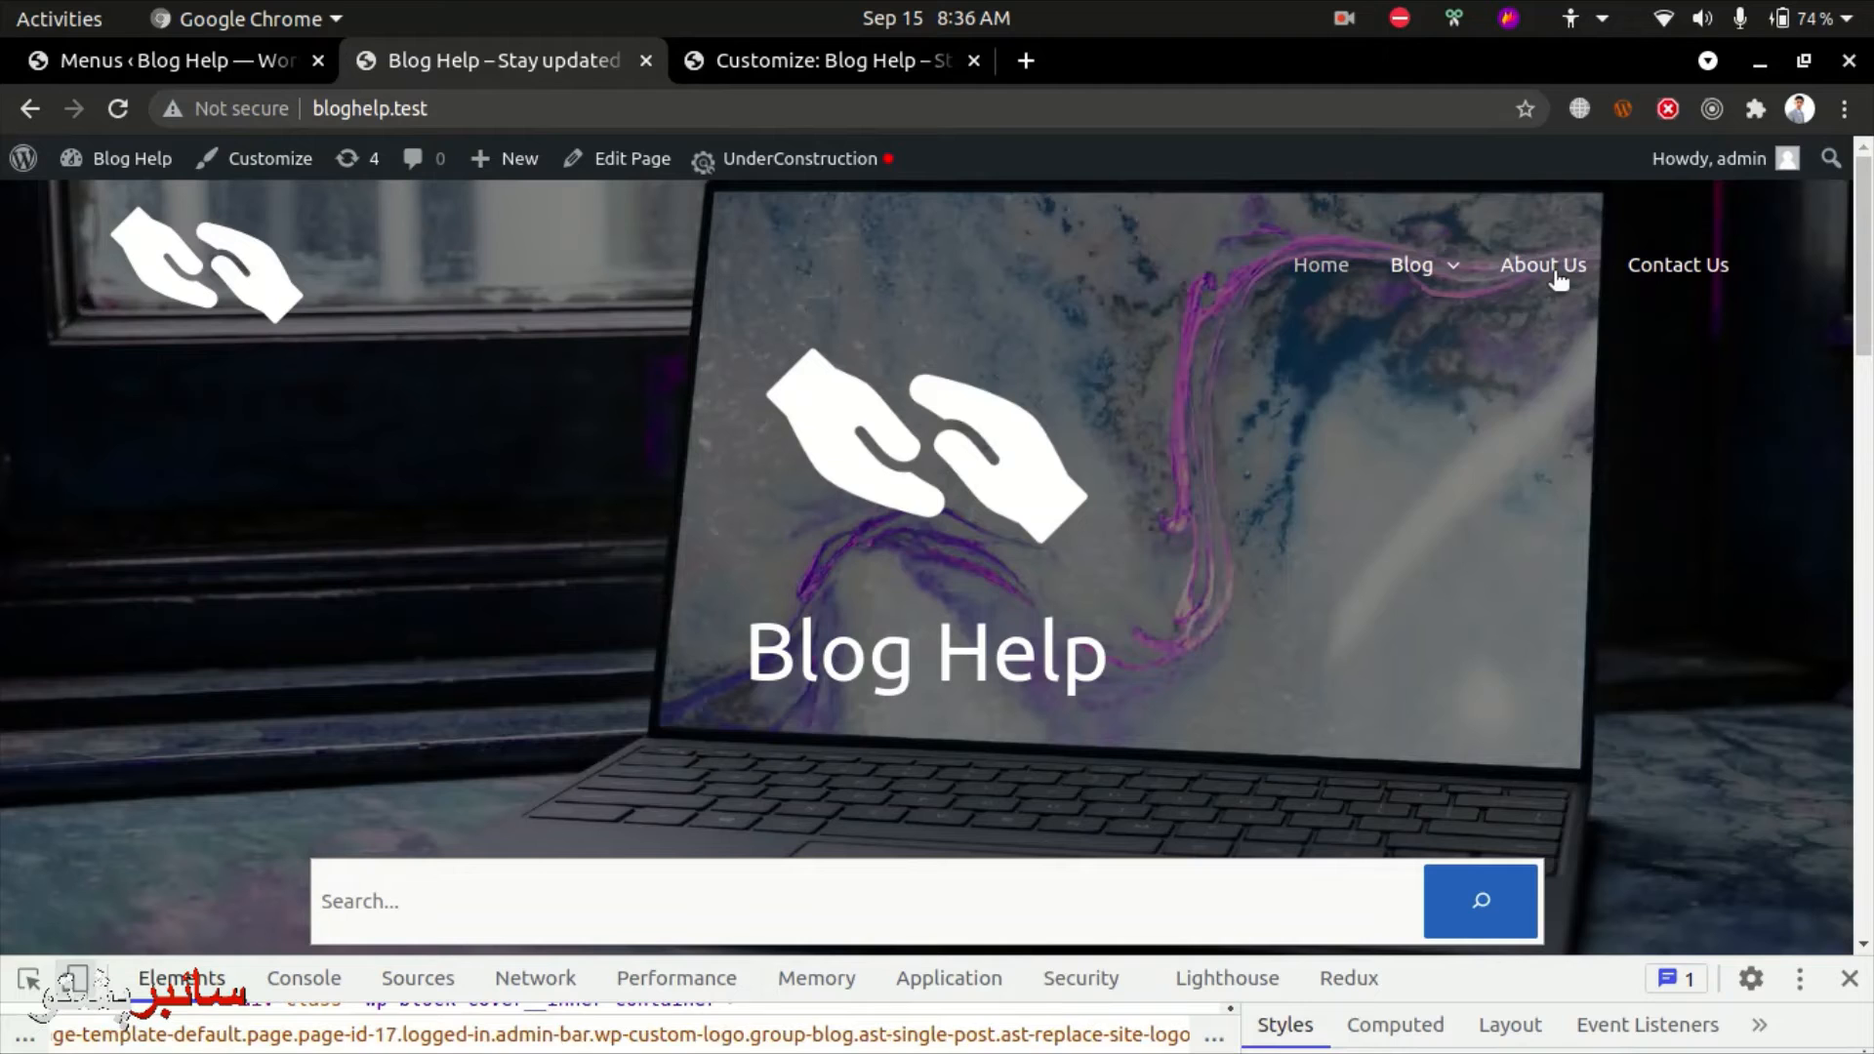
{"action": "mouse_move", "coordinate": [1379, 268]}
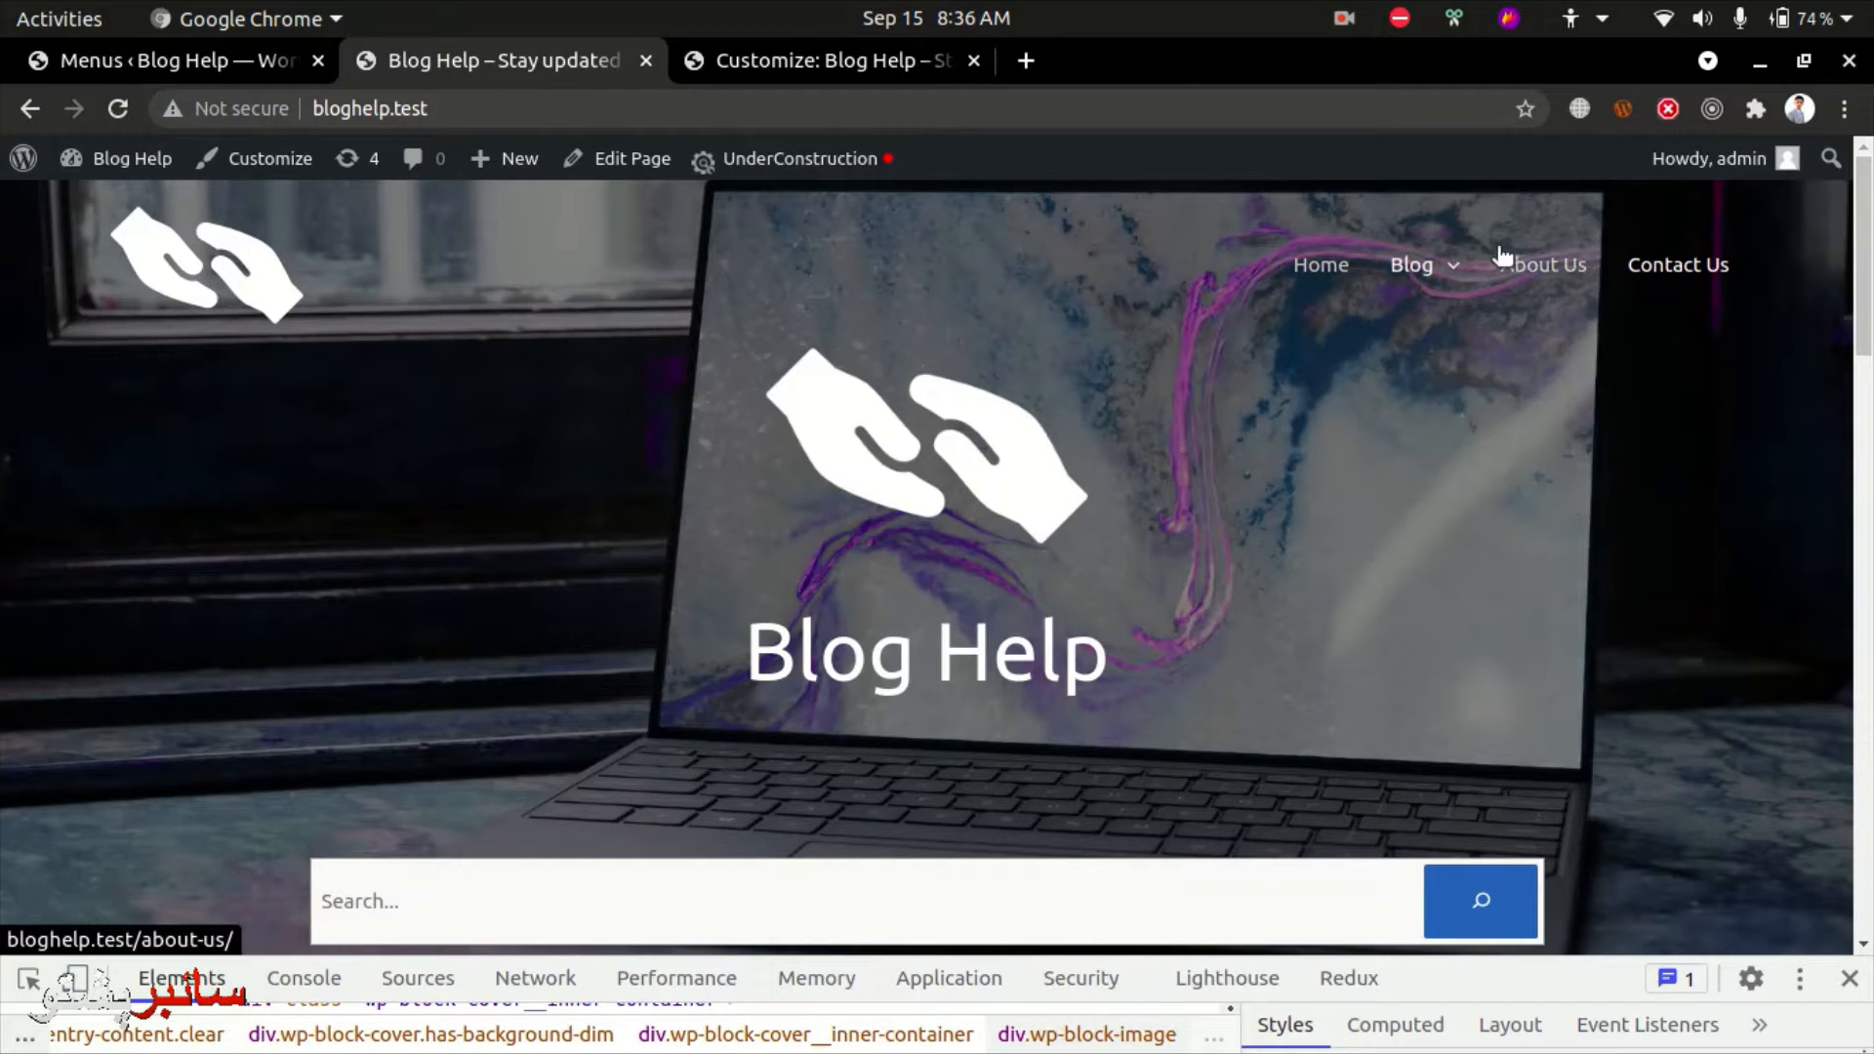
Set the transparent header's submenu text/link colour to white in the Customizer.
{"action": "left_click", "coordinate": [781, 62]}
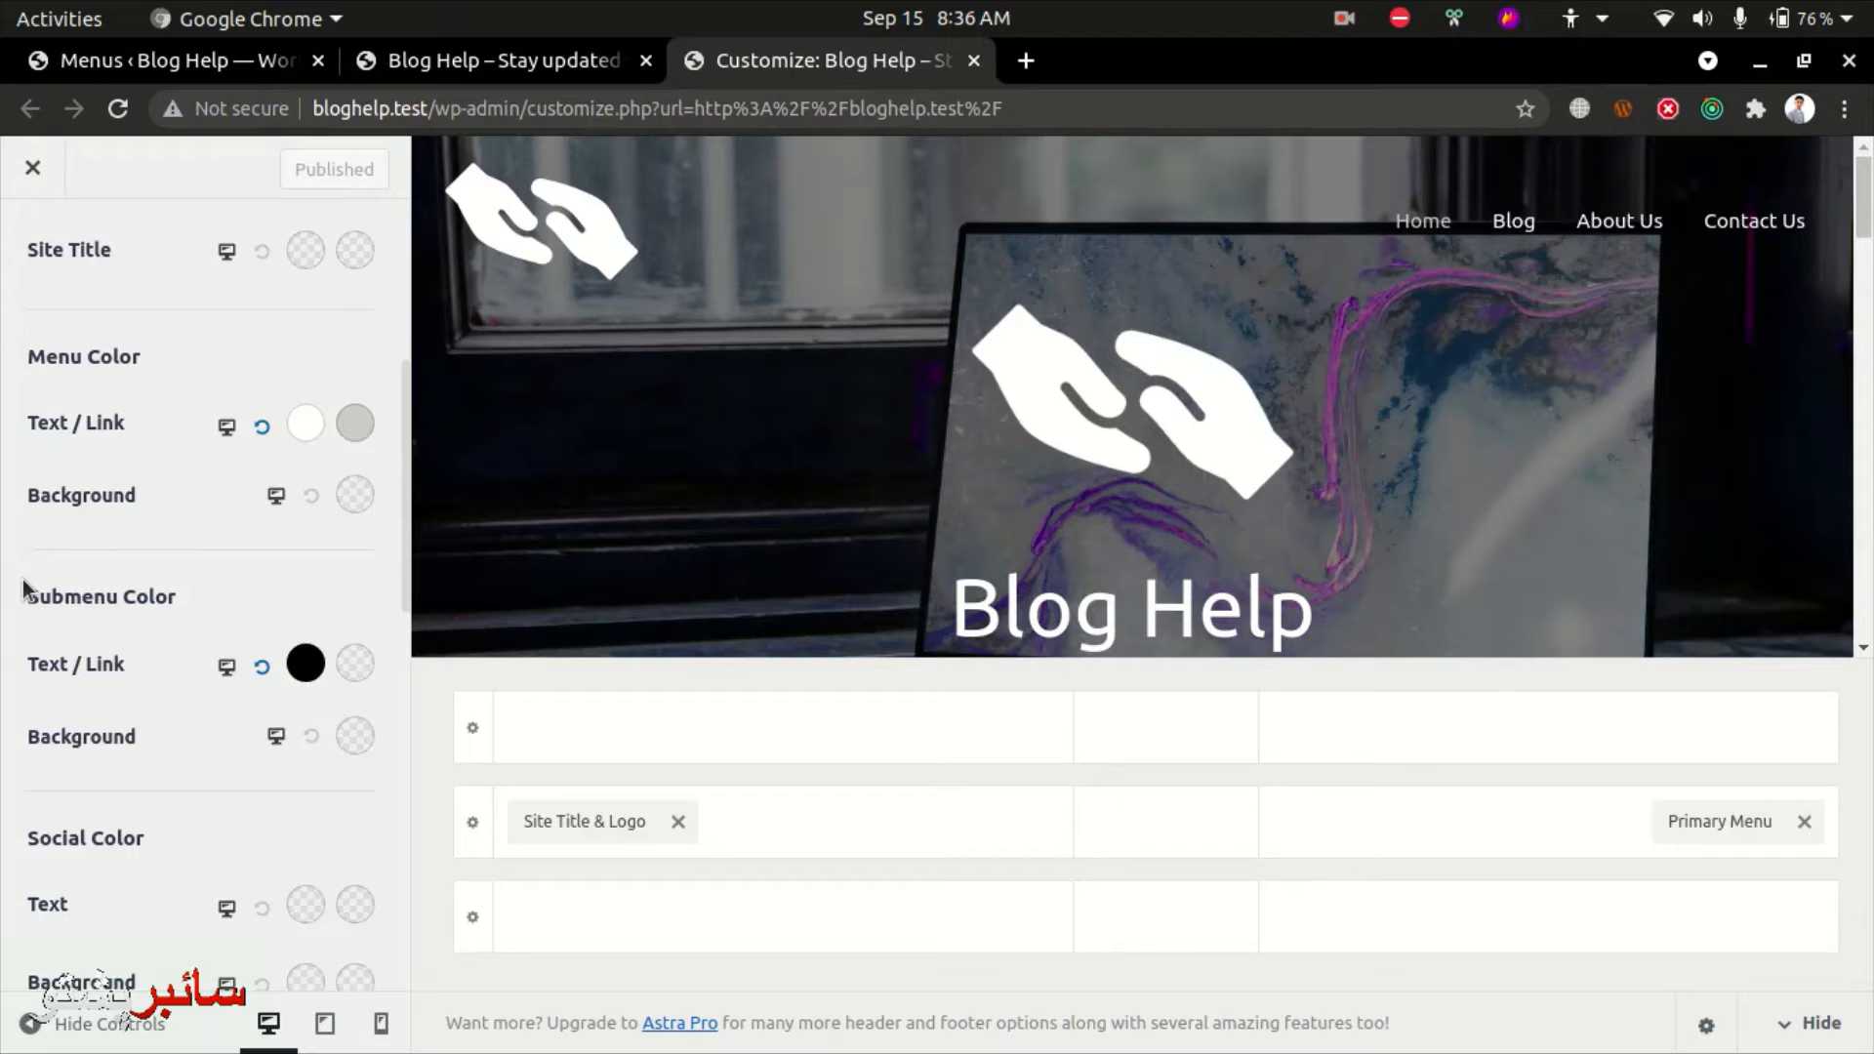
{"action": "left_click", "coordinate": [311, 664]}
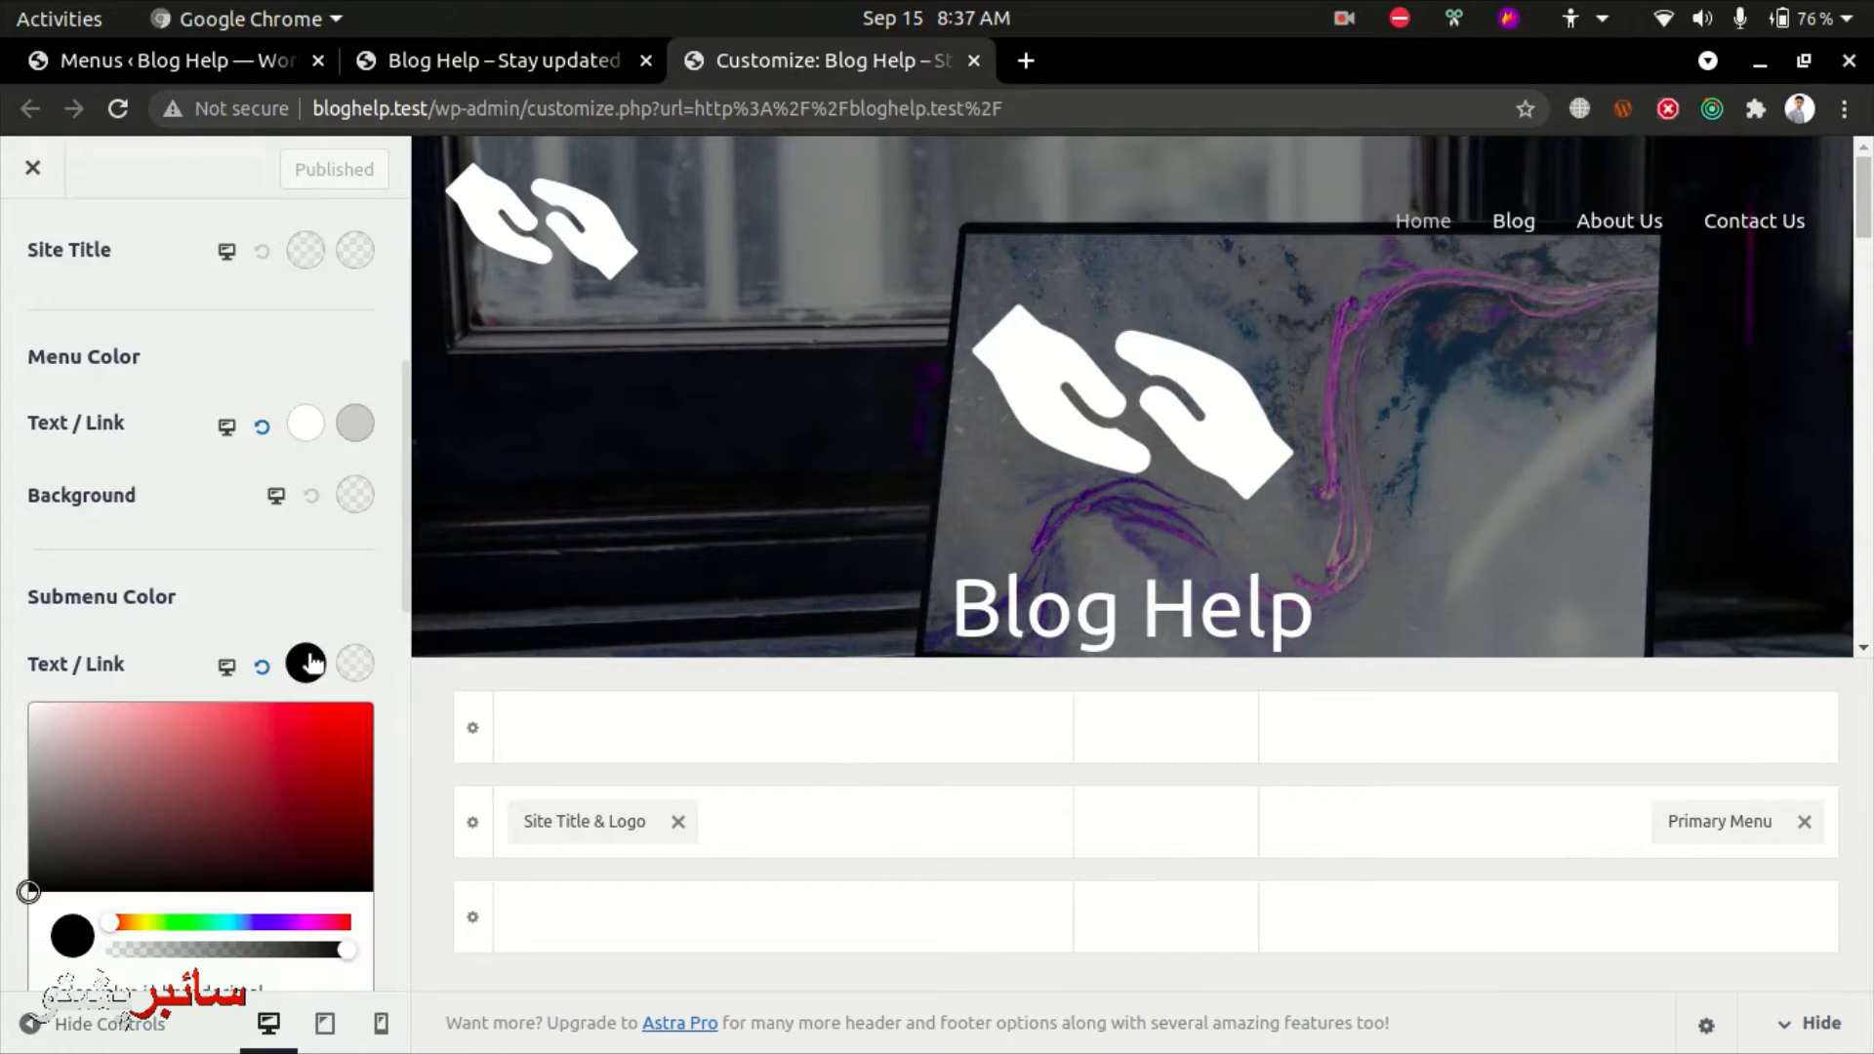
{"action": "left_click_drag", "start_coordinate": [26, 891], "coordinate": [14, 689]}
{"action": "left_click", "coordinate": [342, 590]}
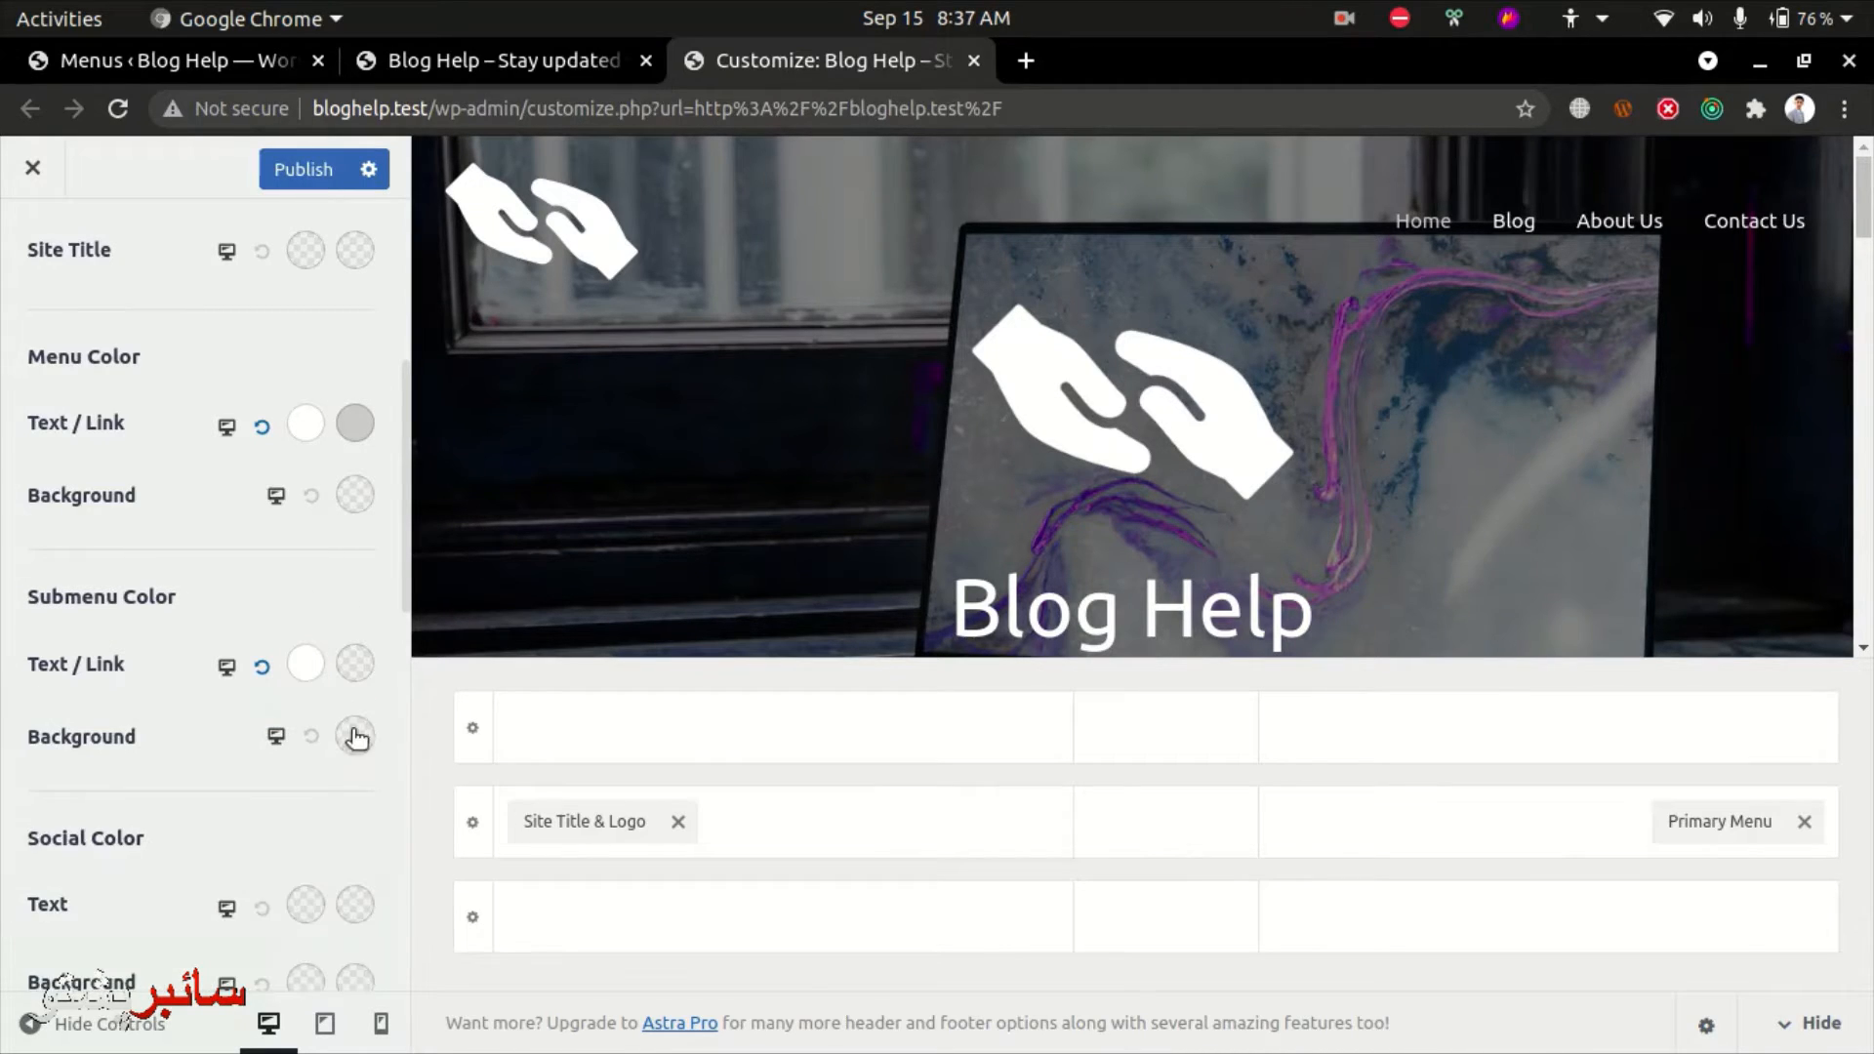
Set the transparent header's submenu background colour to black and publish the changes.
{"action": "left_click", "coordinate": [356, 736]}
{"action": "left_click_drag", "start_coordinate": [263, 839], "coordinate": [379, 986]}
{"action": "left_click", "coordinate": [348, 556]}
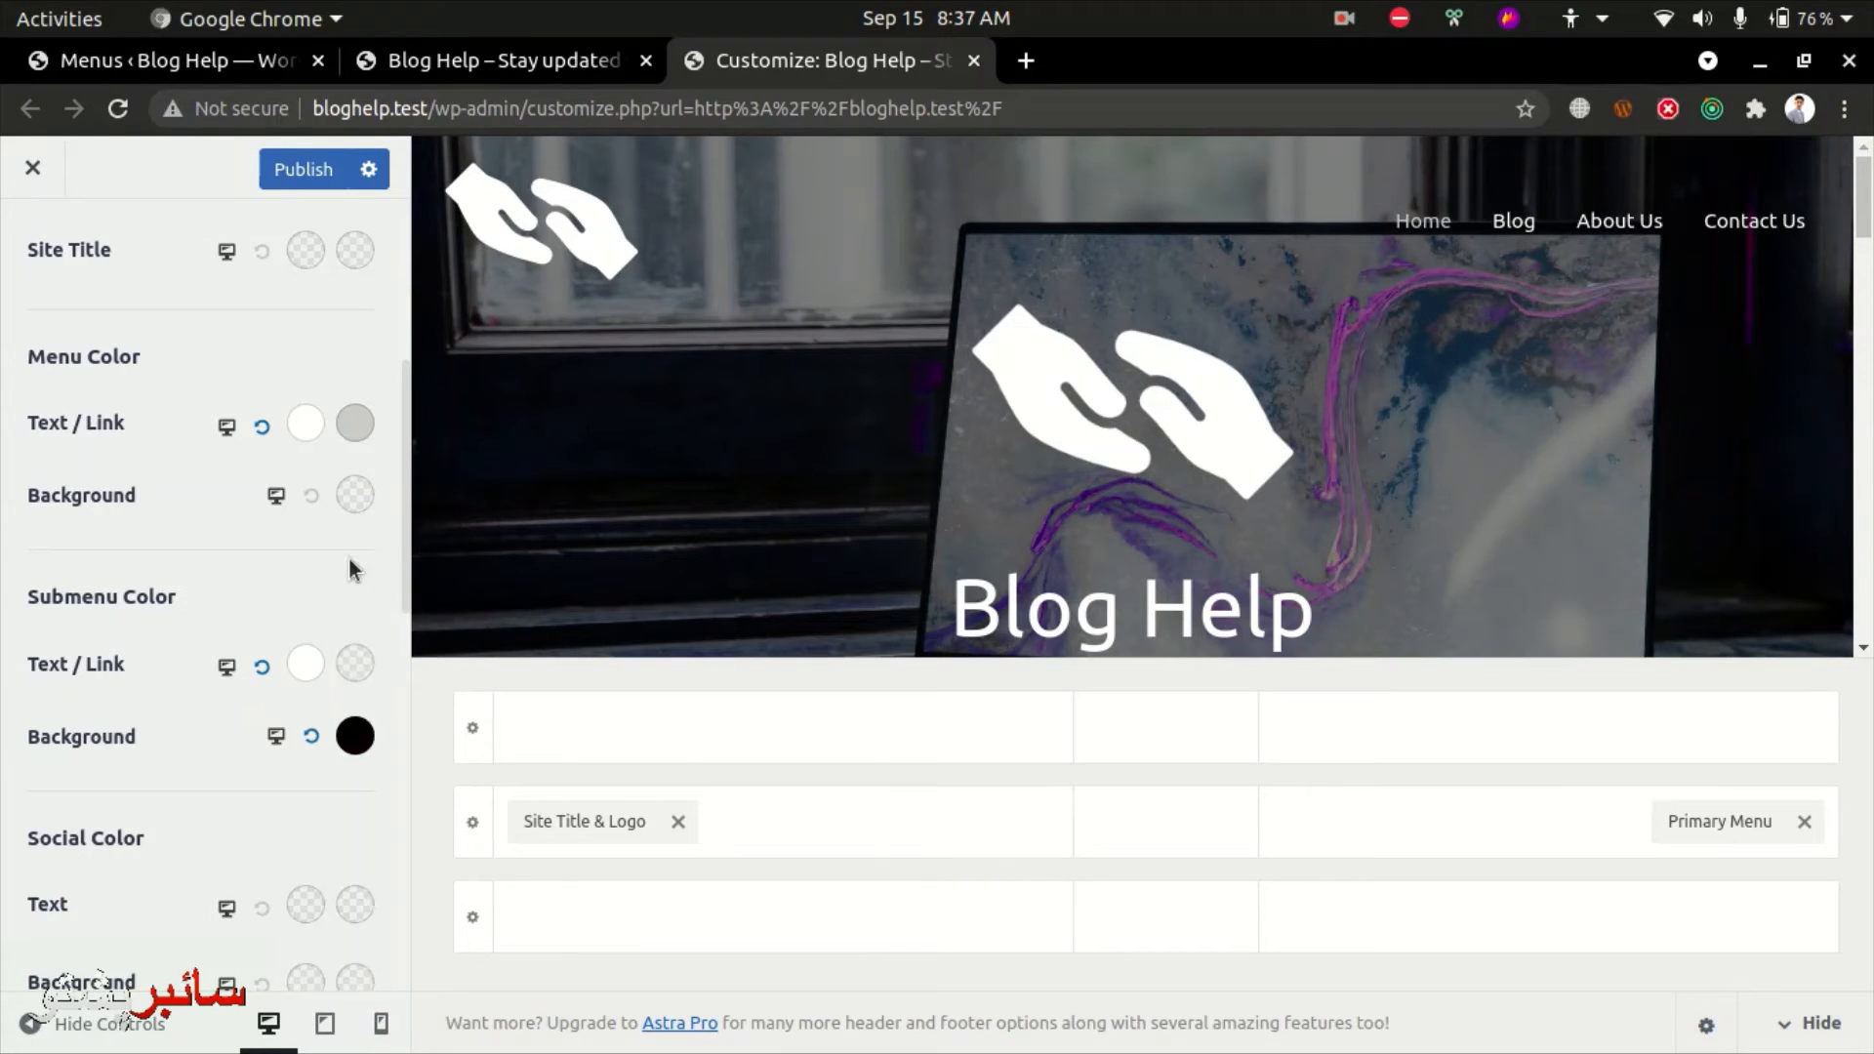
{"action": "left_click", "coordinate": [322, 171]}
Reload the site and compare the Blog dropdown's colours on the home page and the Blog page.
{"action": "left_click", "coordinate": [464, 60]}
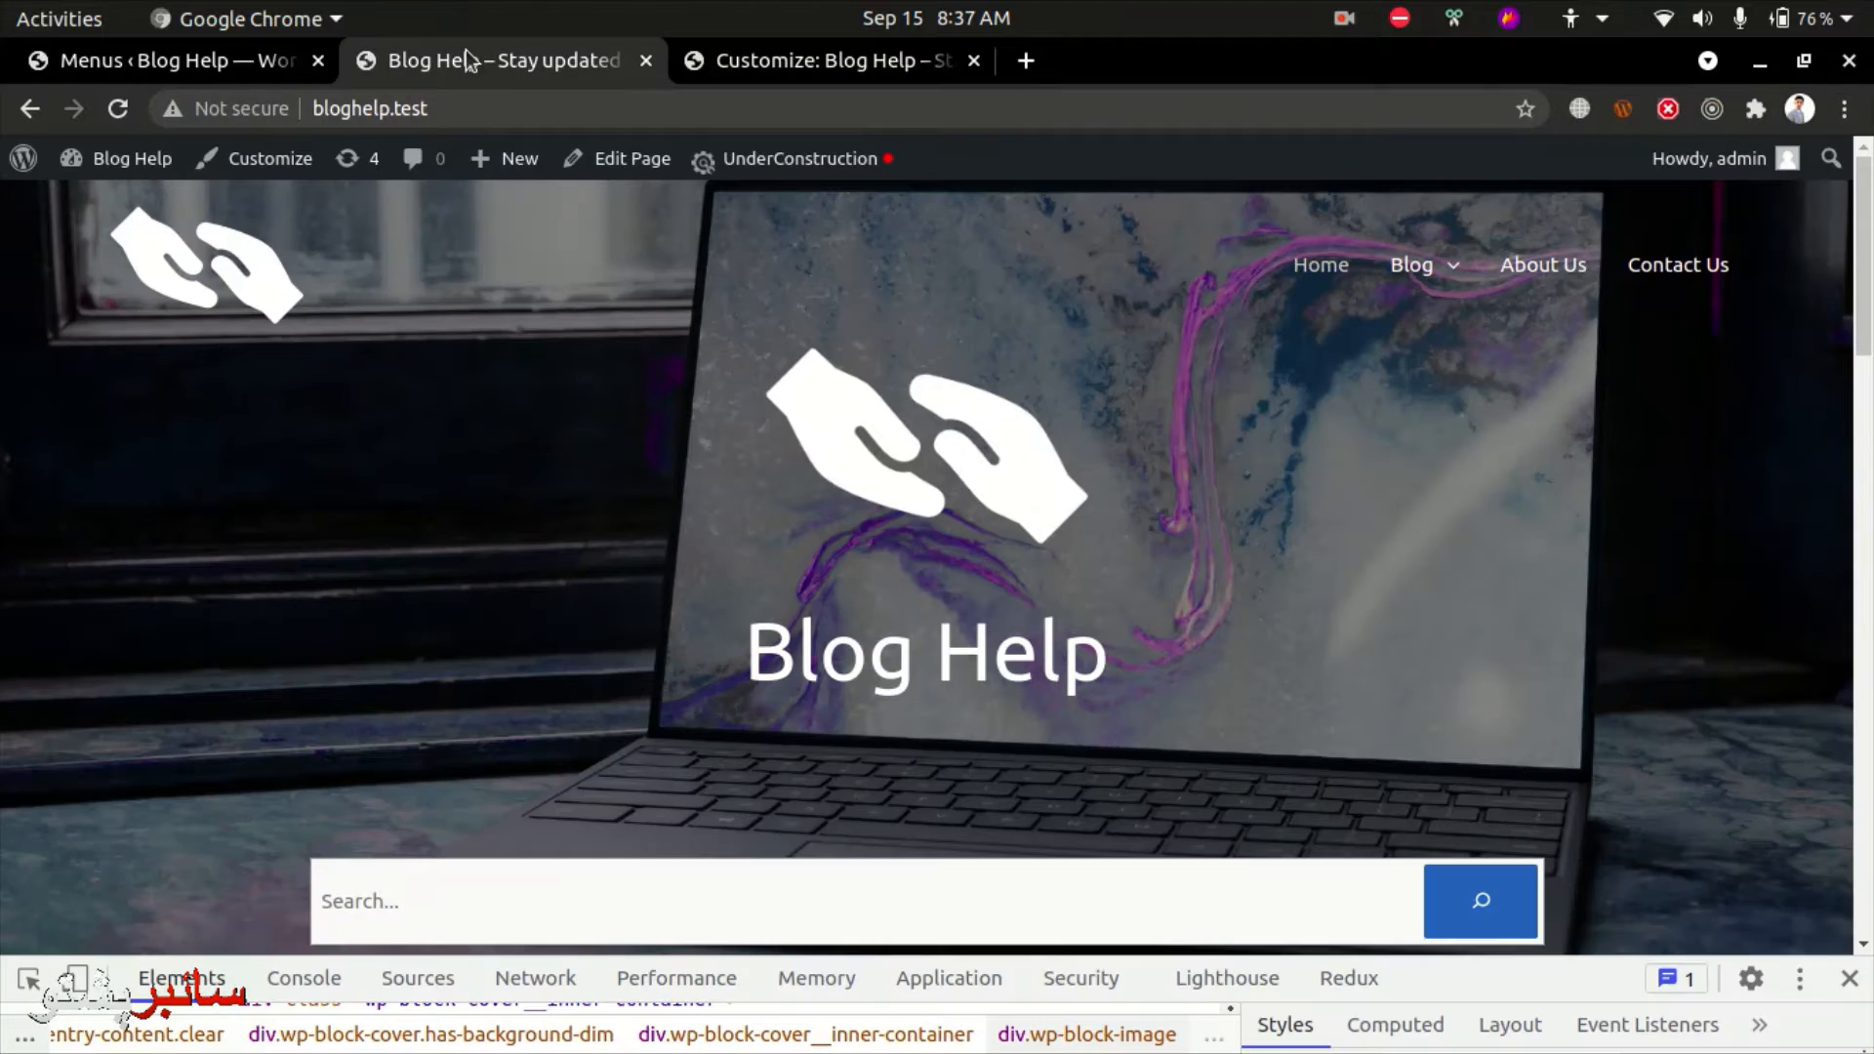
{"action": "key", "text": "ctrl+r"}
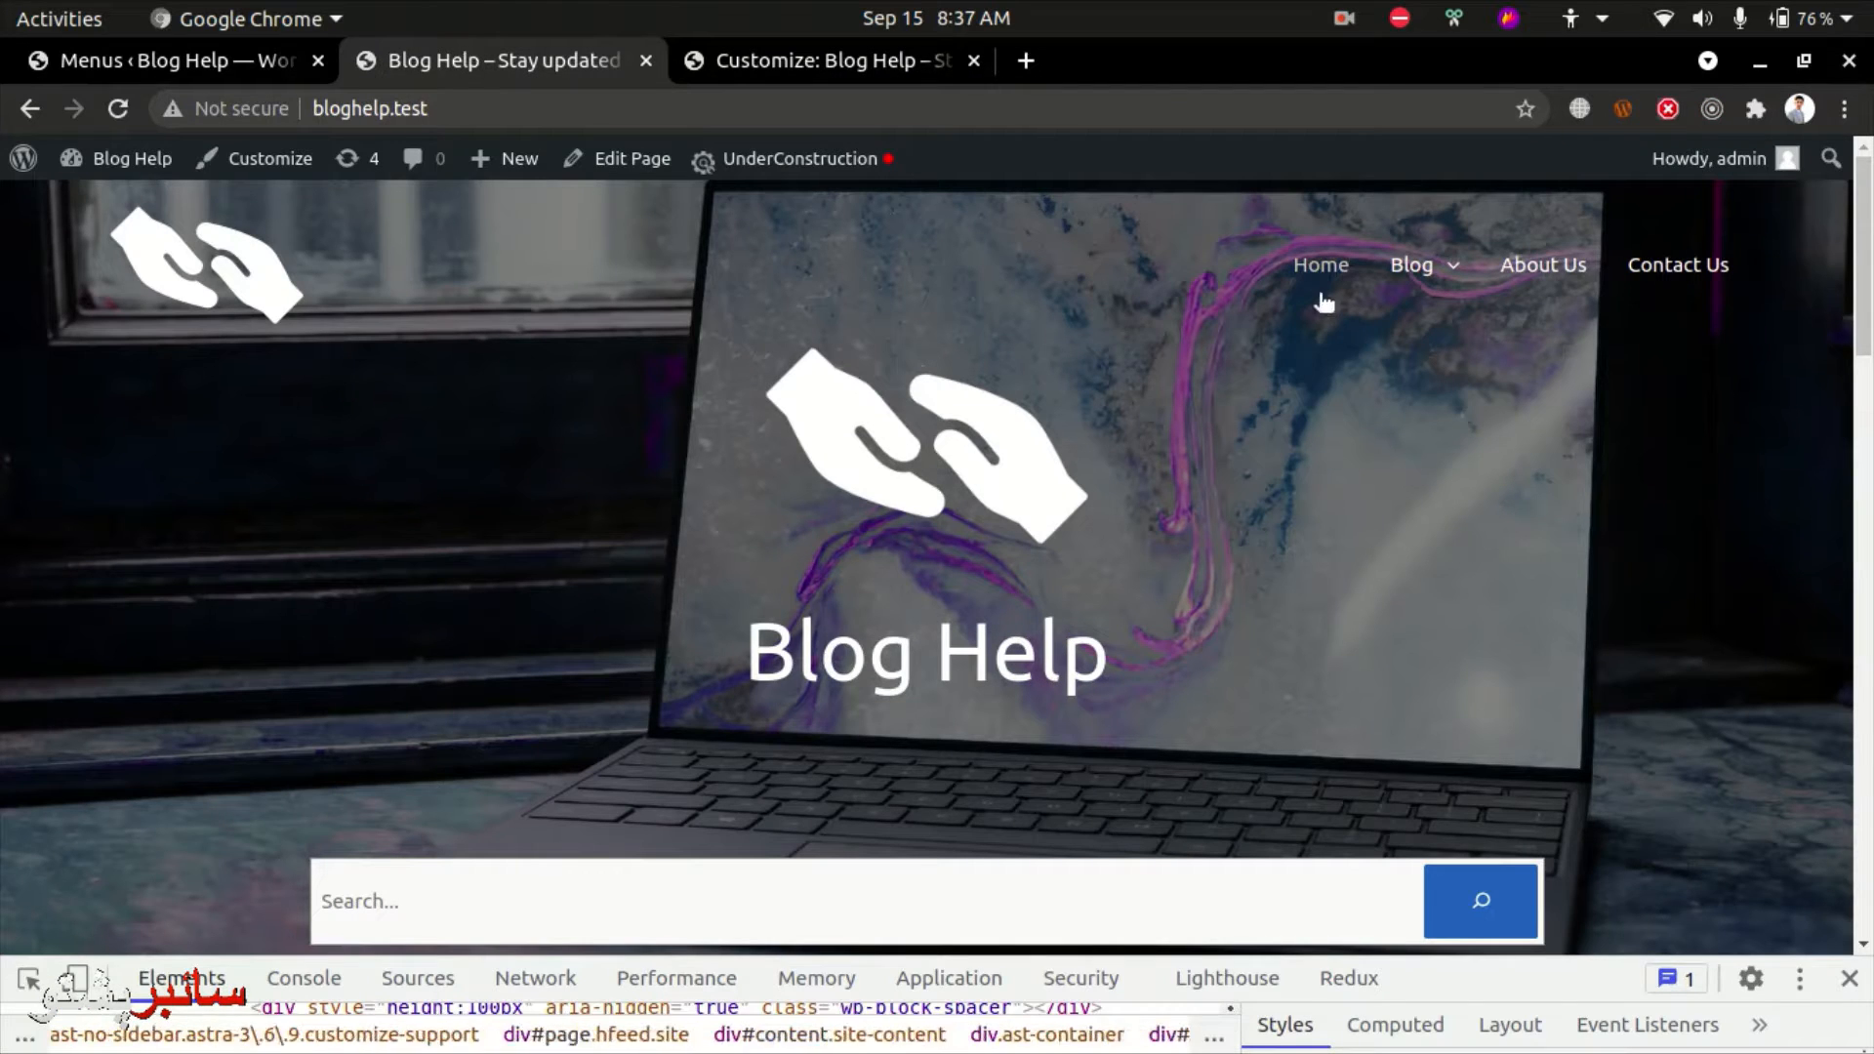
{"action": "mouse_move", "coordinate": [1411, 273]}
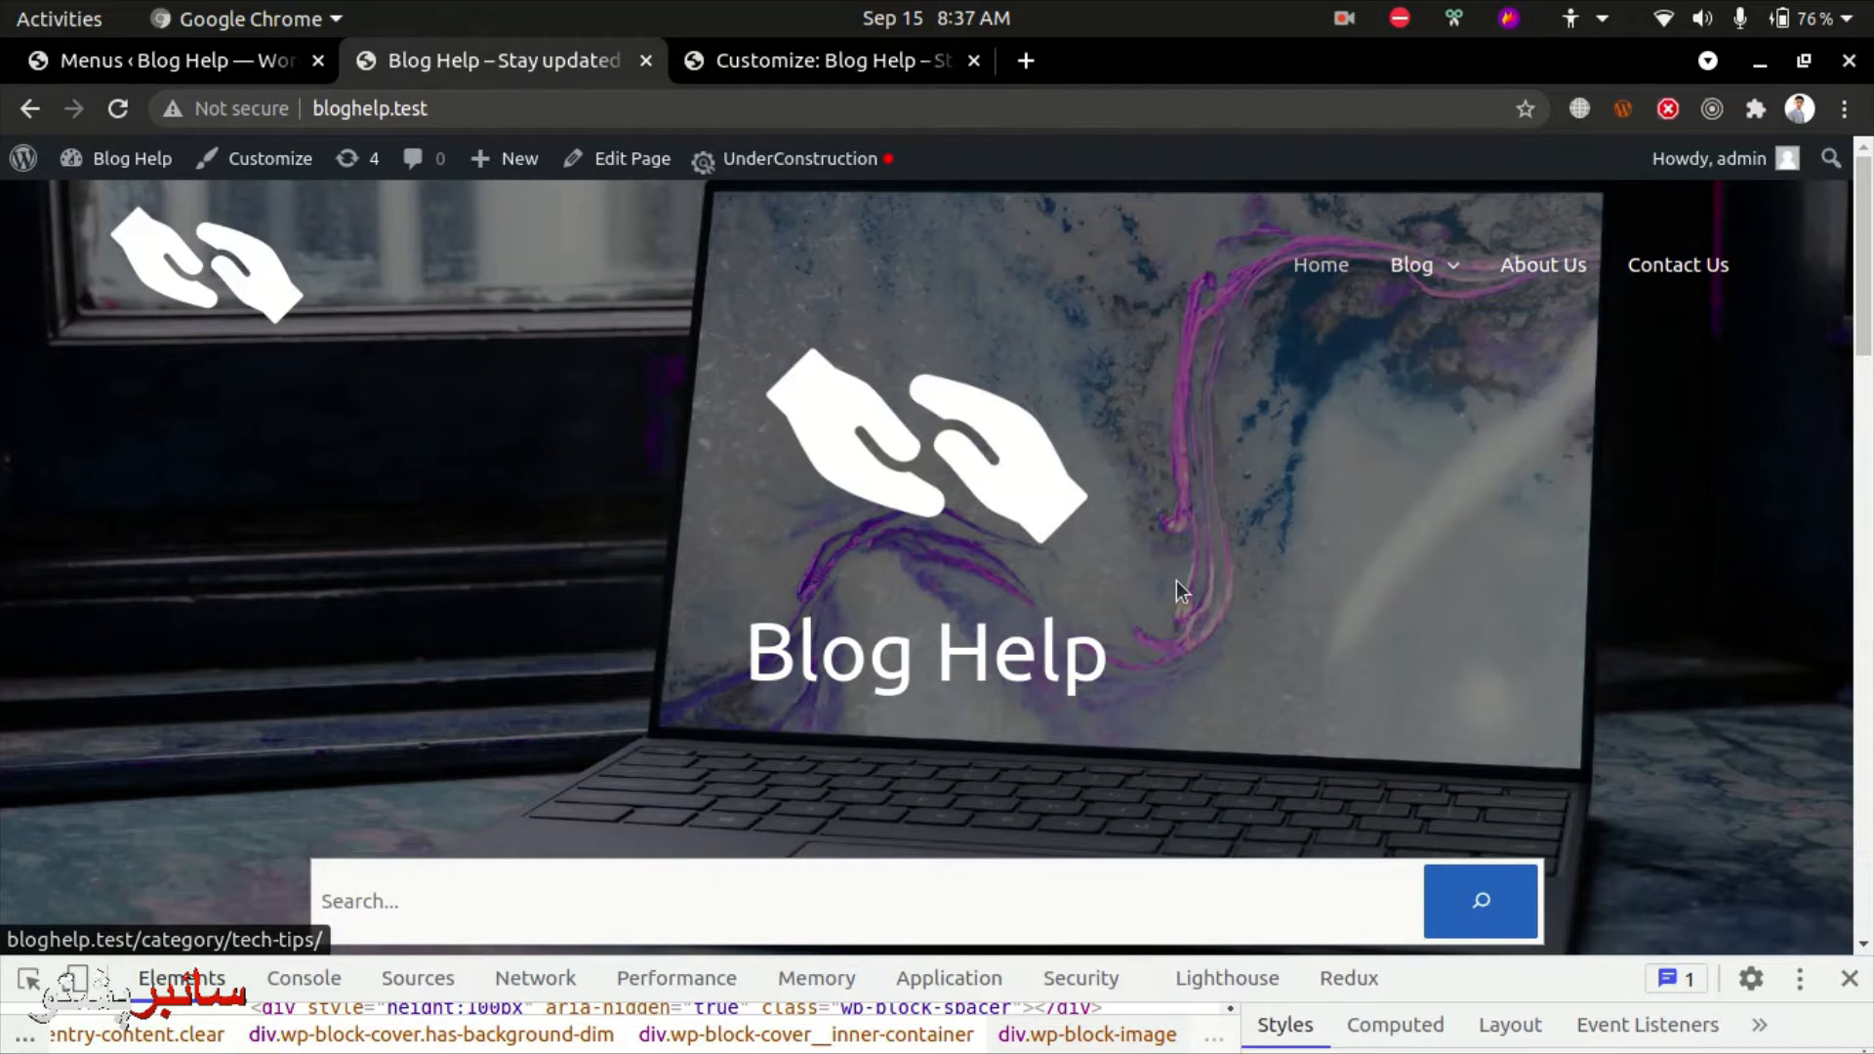
{"action": "left_click", "coordinate": [1301, 264]}
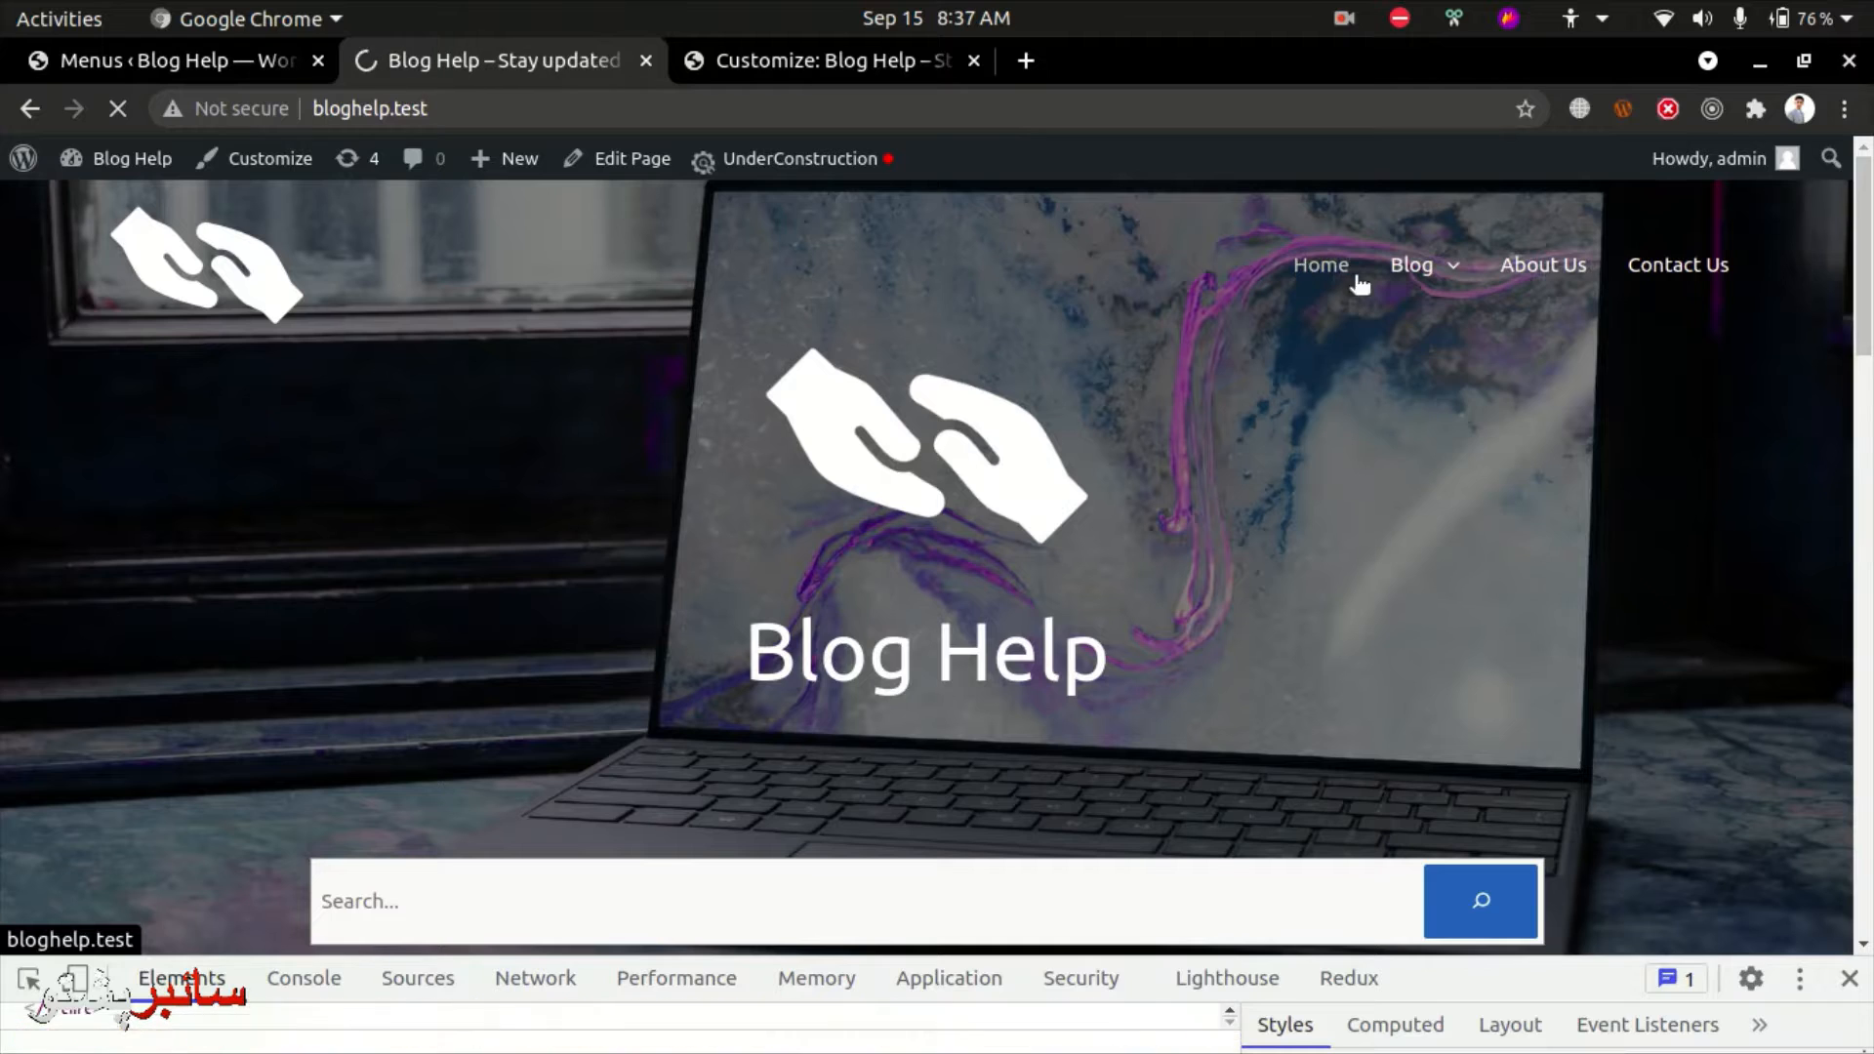
{"action": "left_click", "coordinate": [1420, 262]}
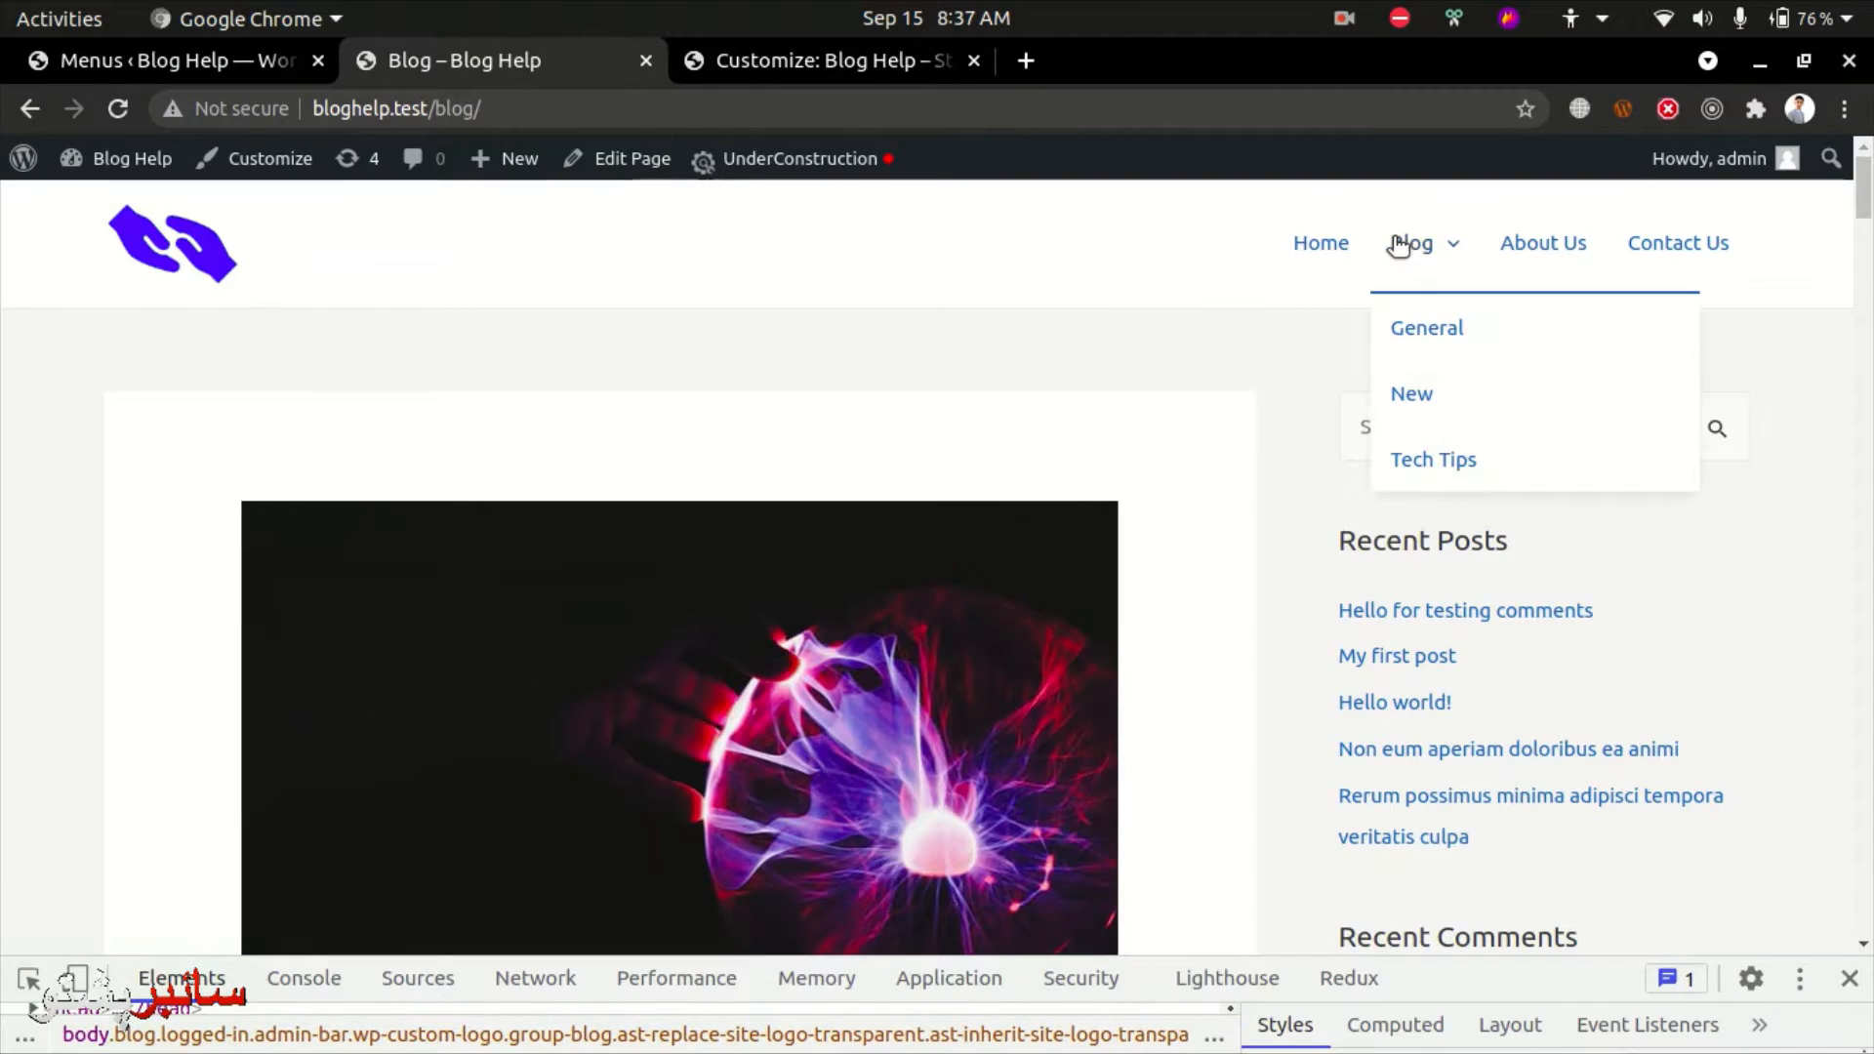
{"action": "left_click", "coordinate": [1317, 244]}
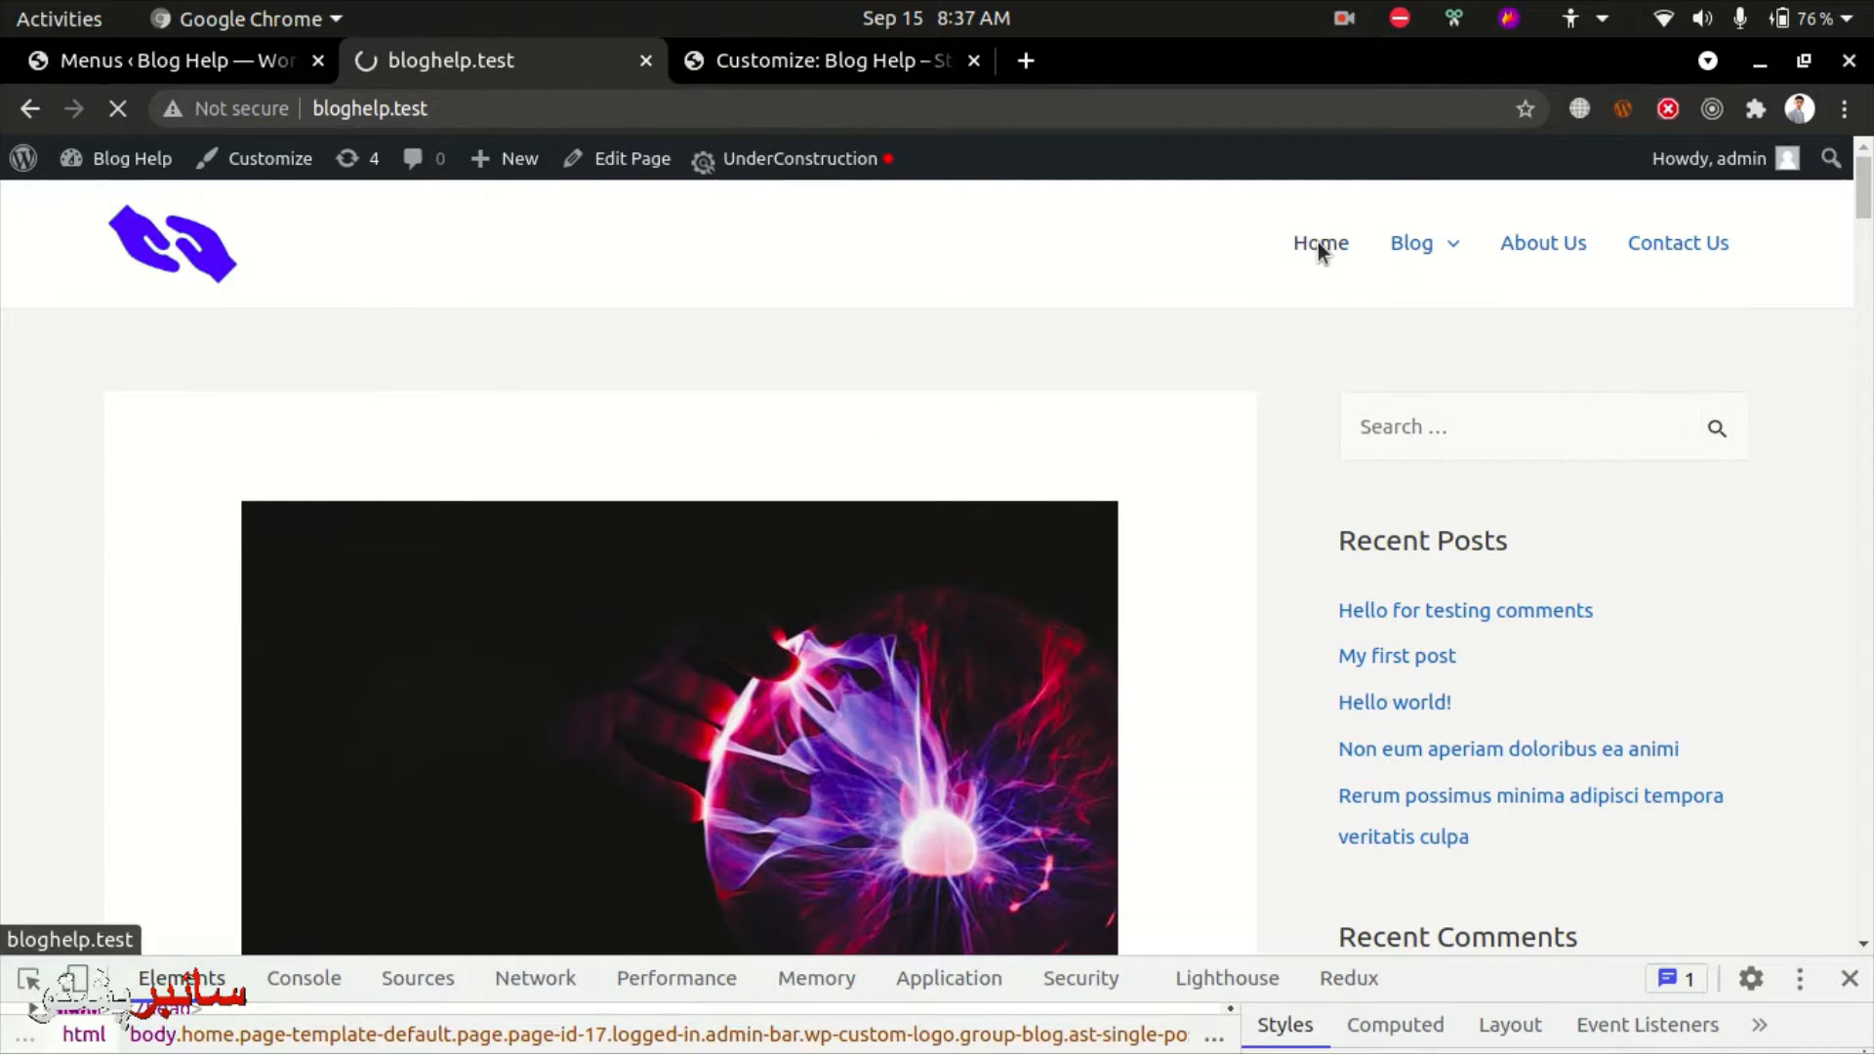
{"action": "mouse_move", "coordinate": [1406, 263]}
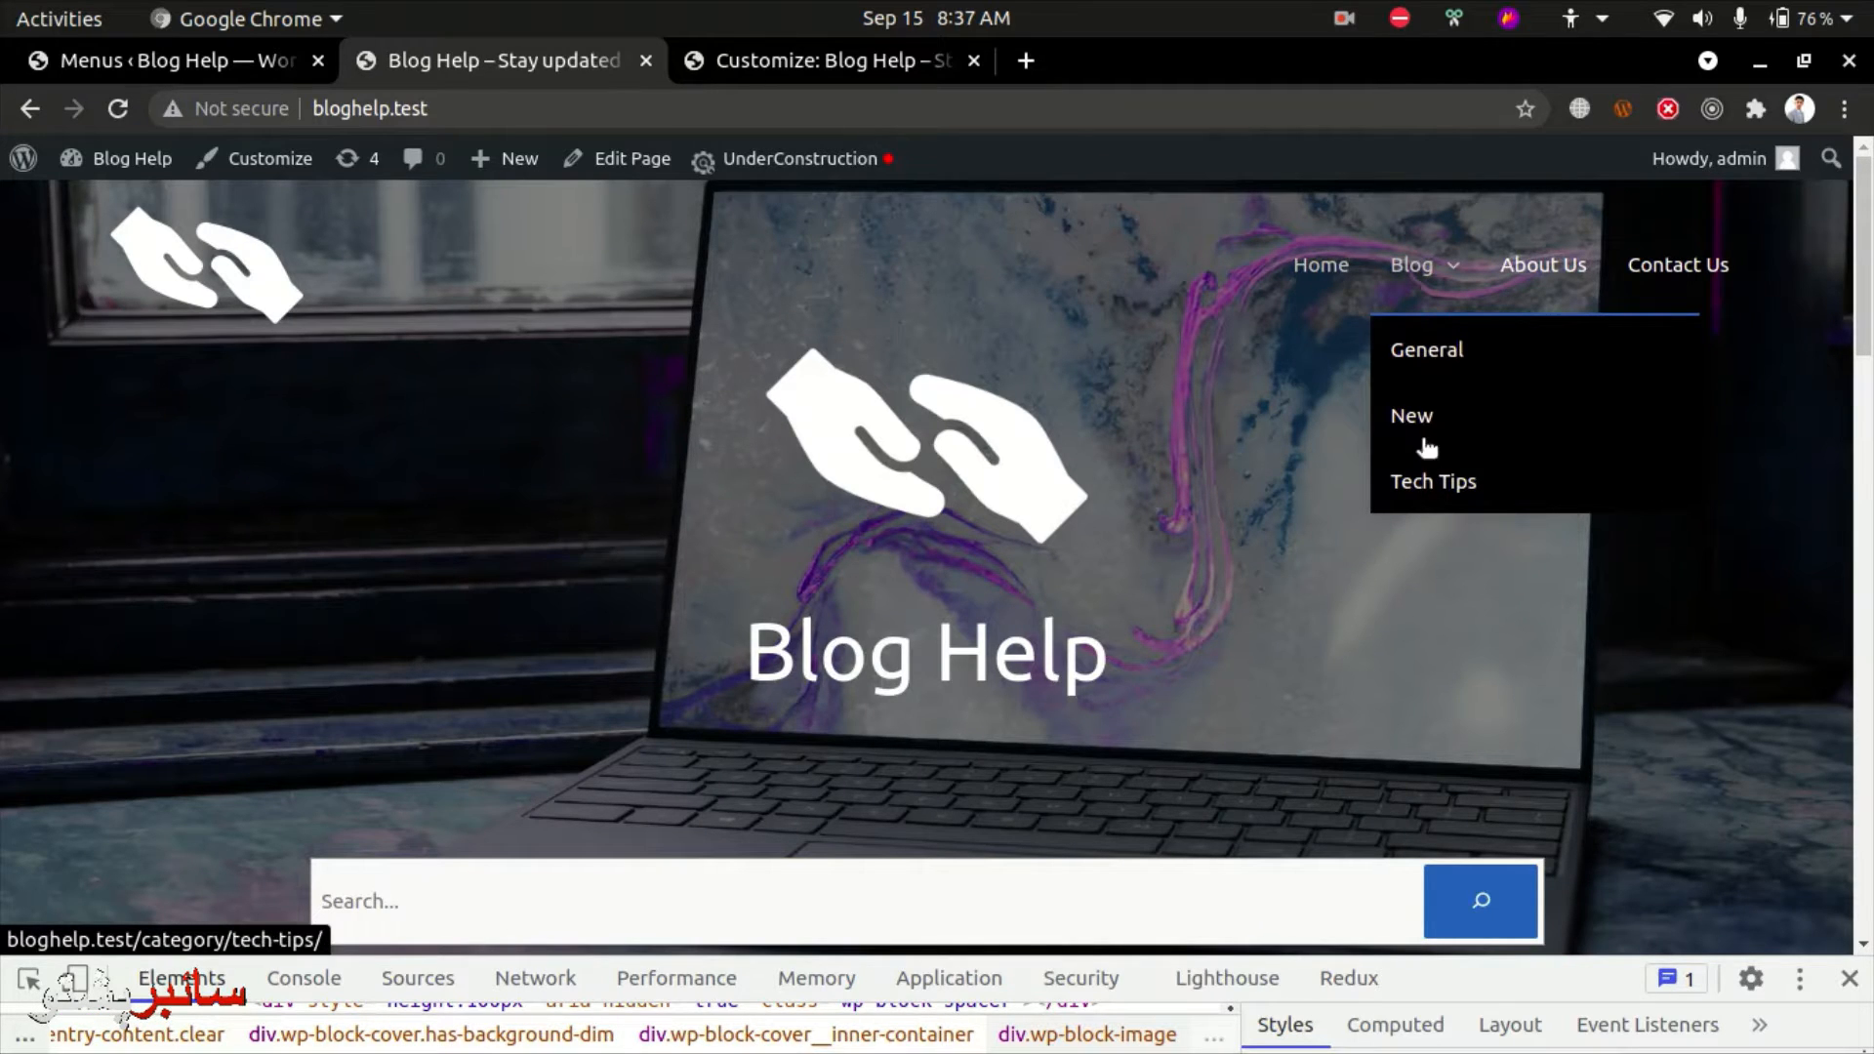
{"action": "left_click", "coordinate": [763, 64]}
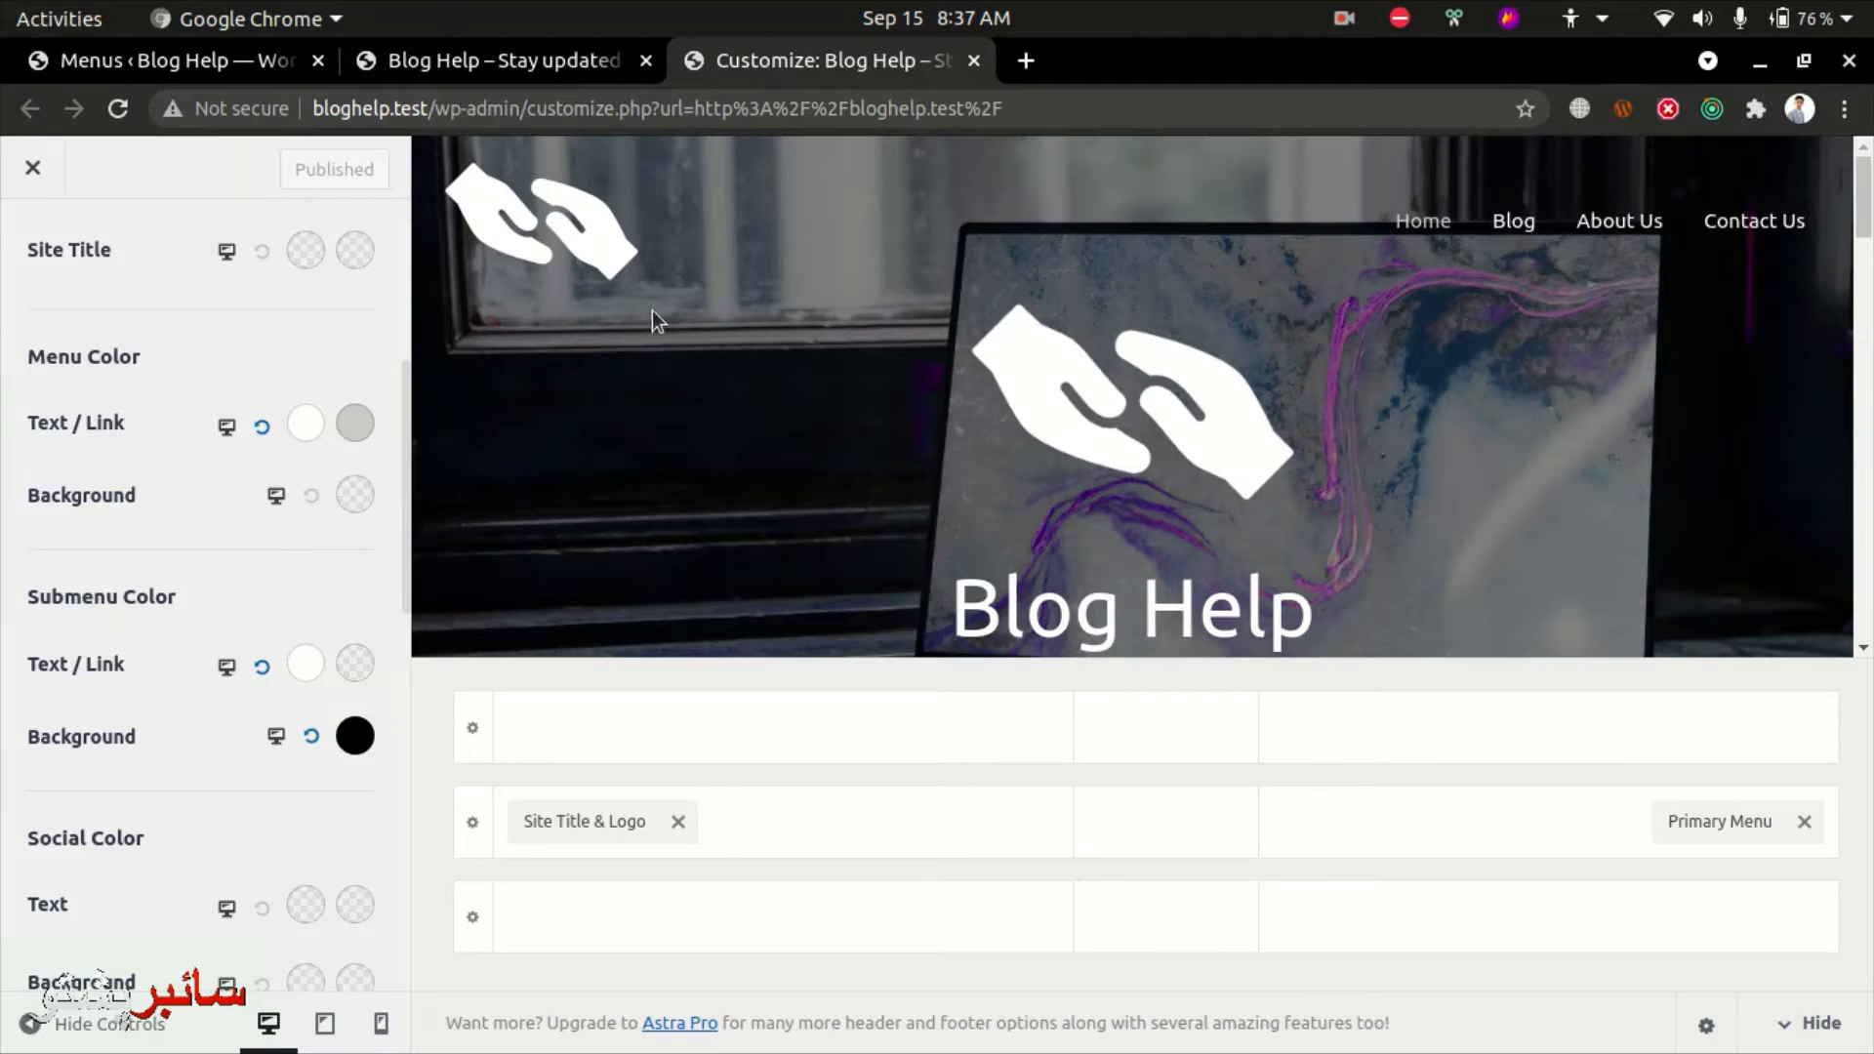
Show the site in the Galaxy S5 mobile view, open its menu, and expand and collapse the Blog submenu.
{"action": "left_click", "coordinate": [531, 77]}
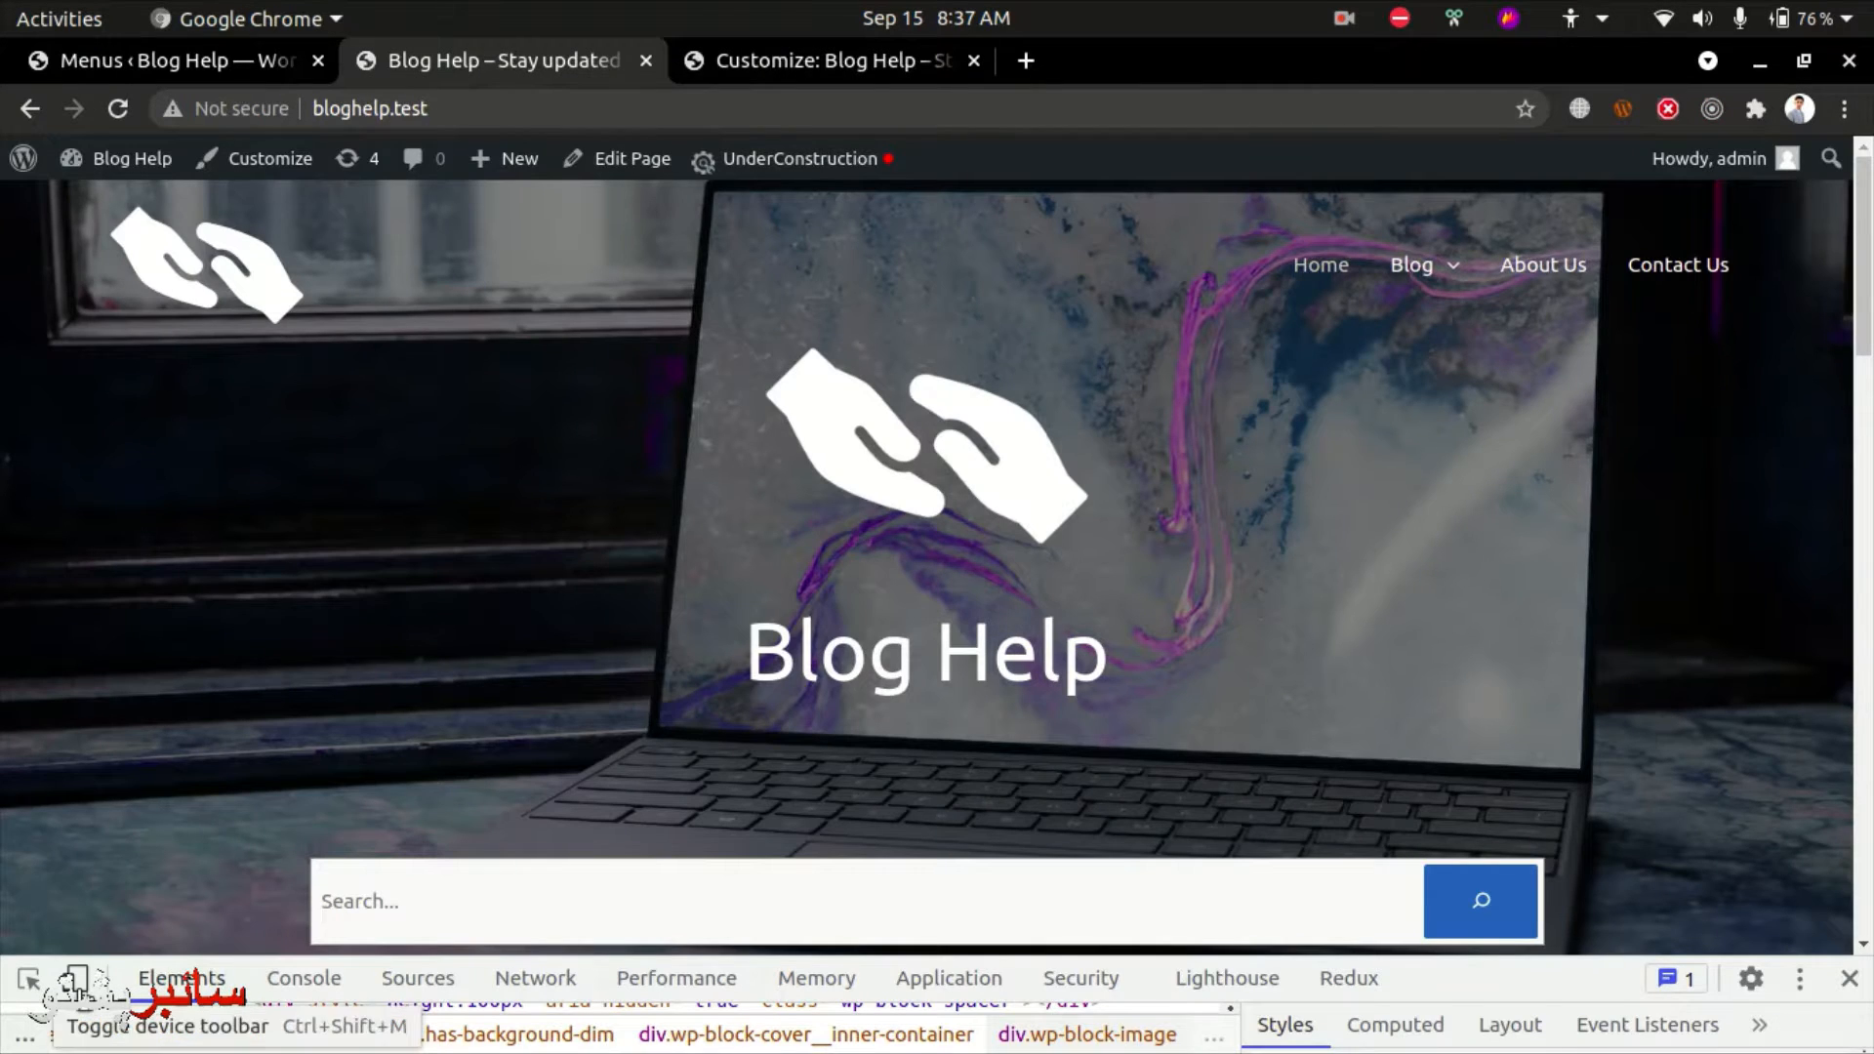
{"action": "left_click", "coordinate": [74, 978]}
{"action": "left_click", "coordinate": [1124, 383]}
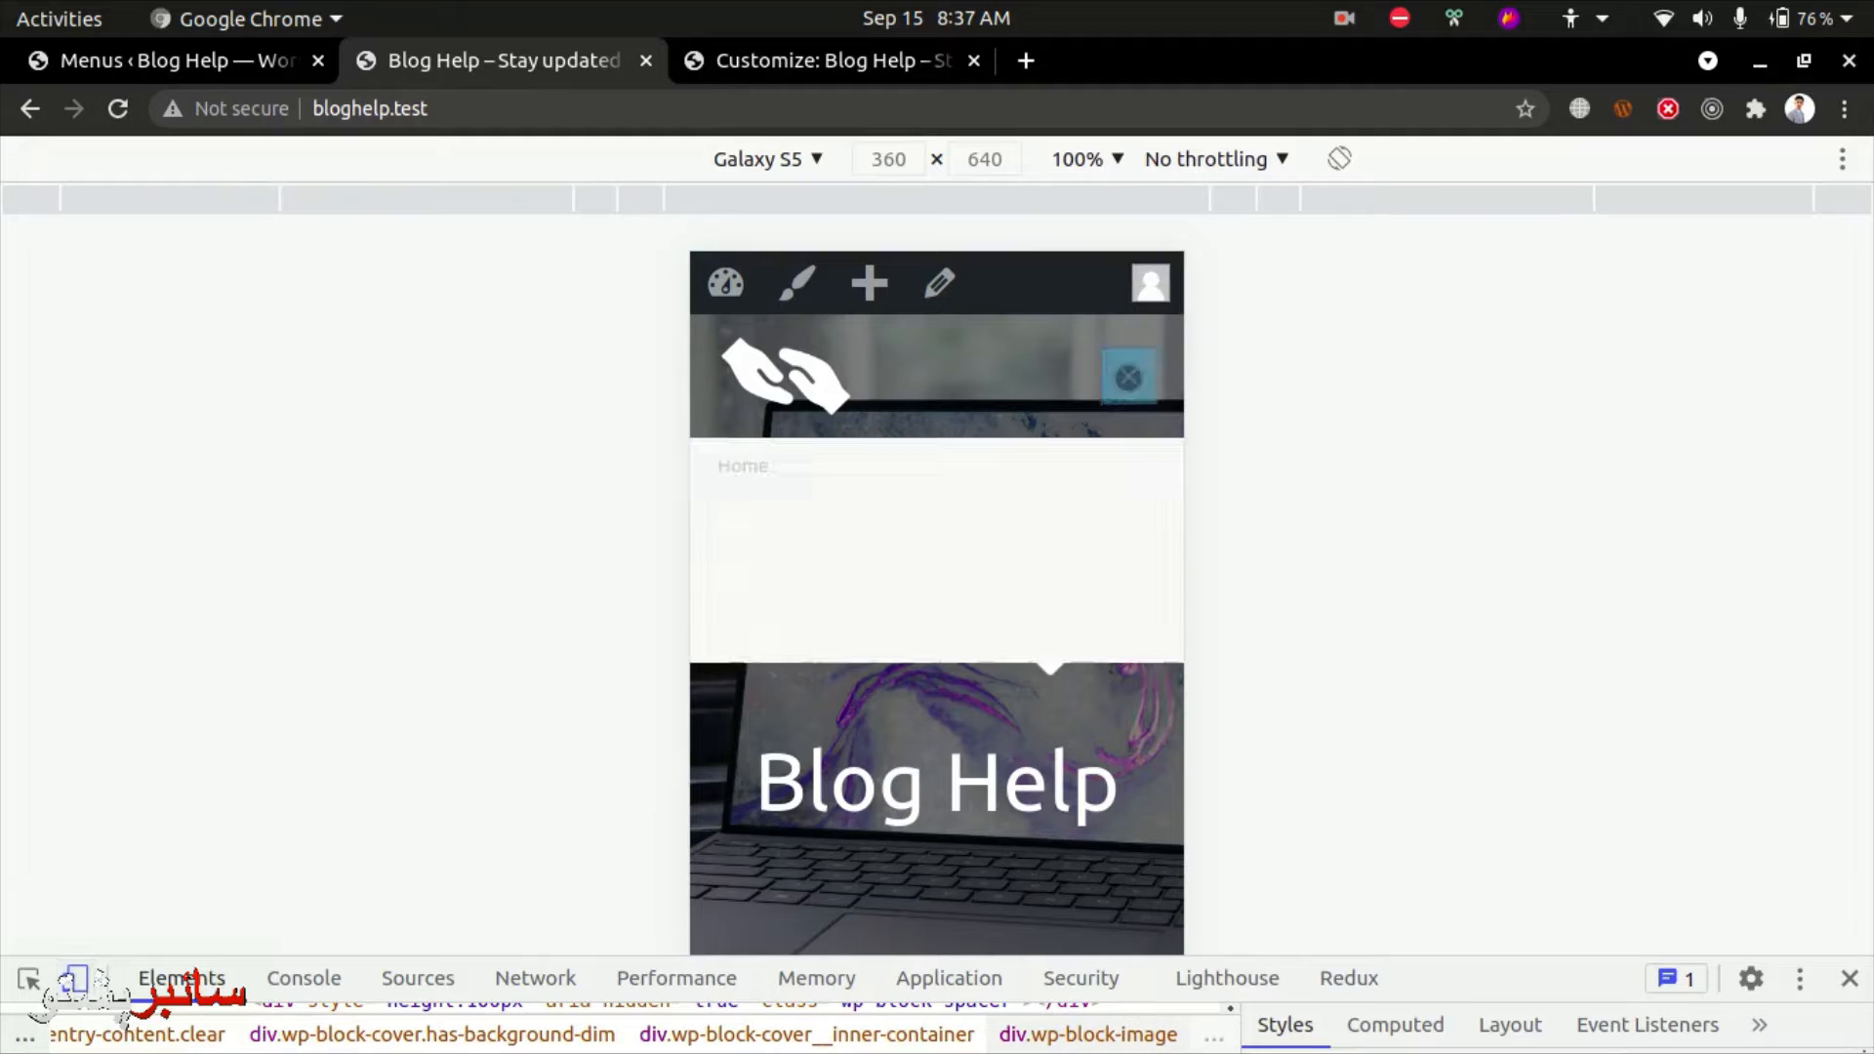
{"action": "left_click", "coordinate": [1153, 540]}
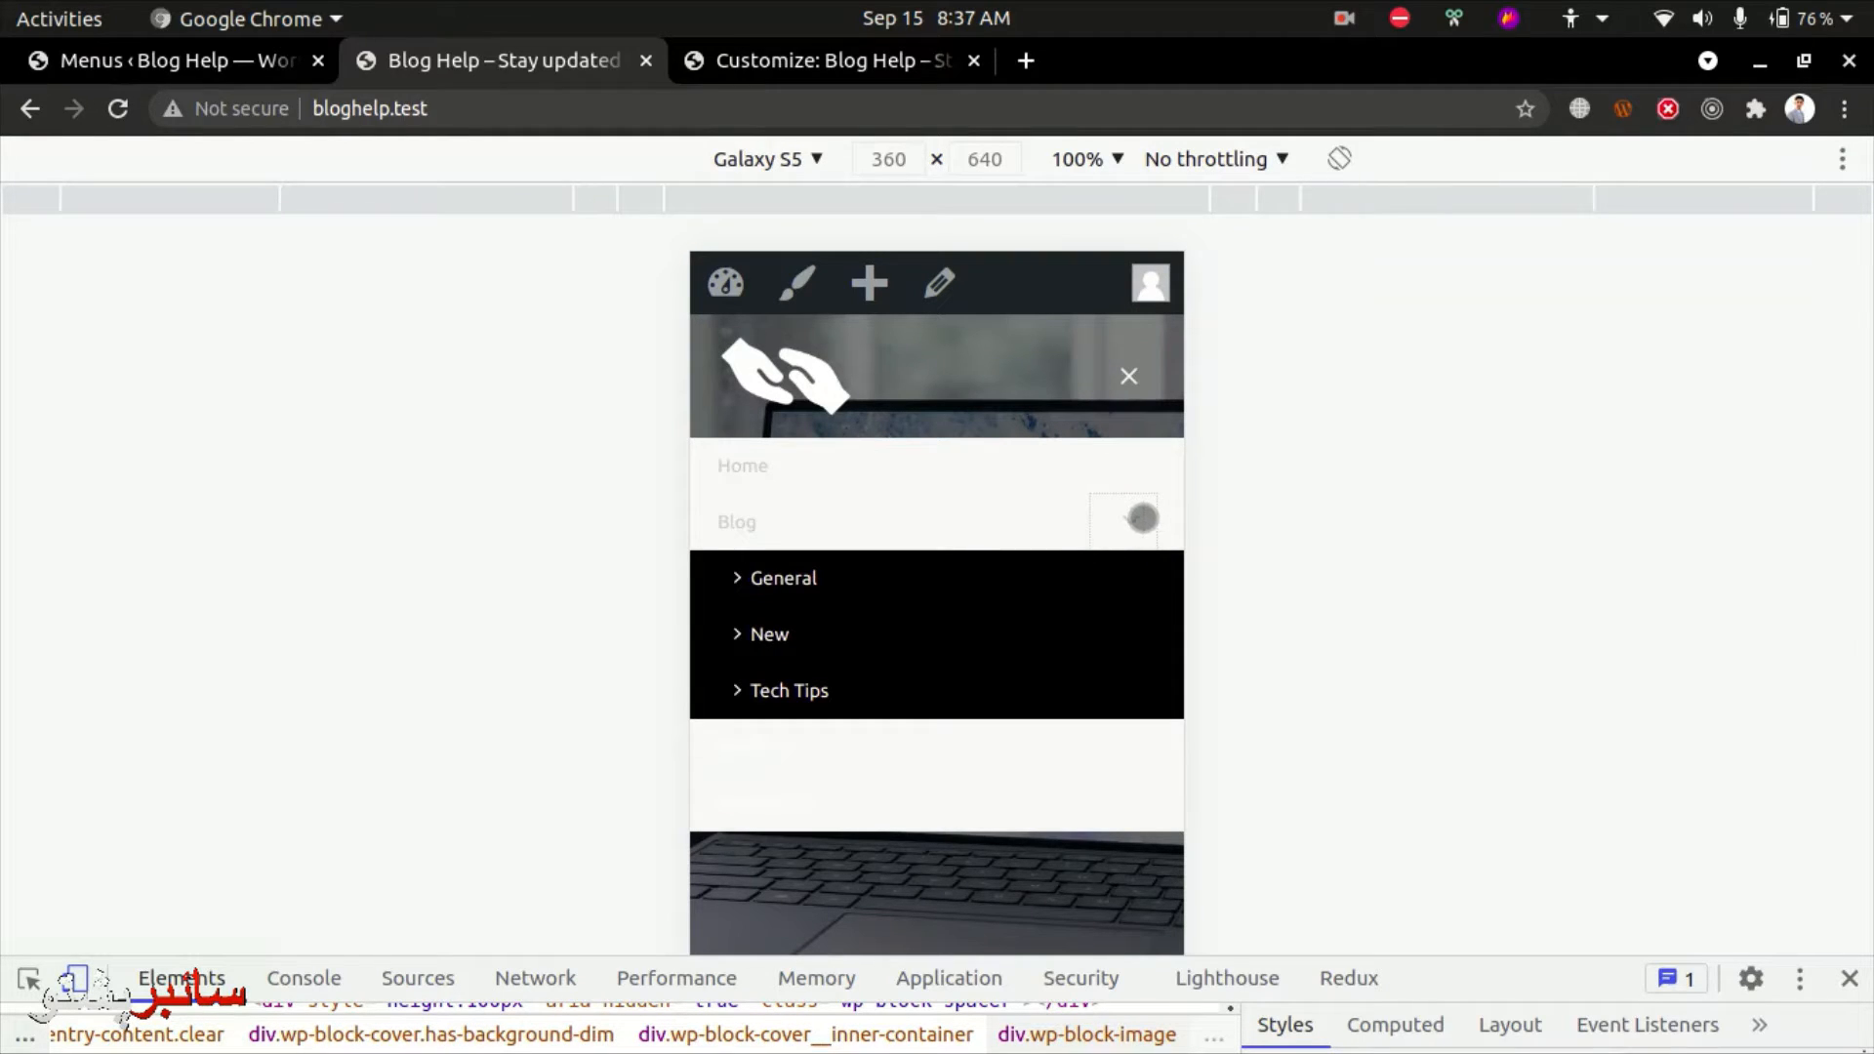
{"action": "left_click", "coordinate": [1142, 518]}
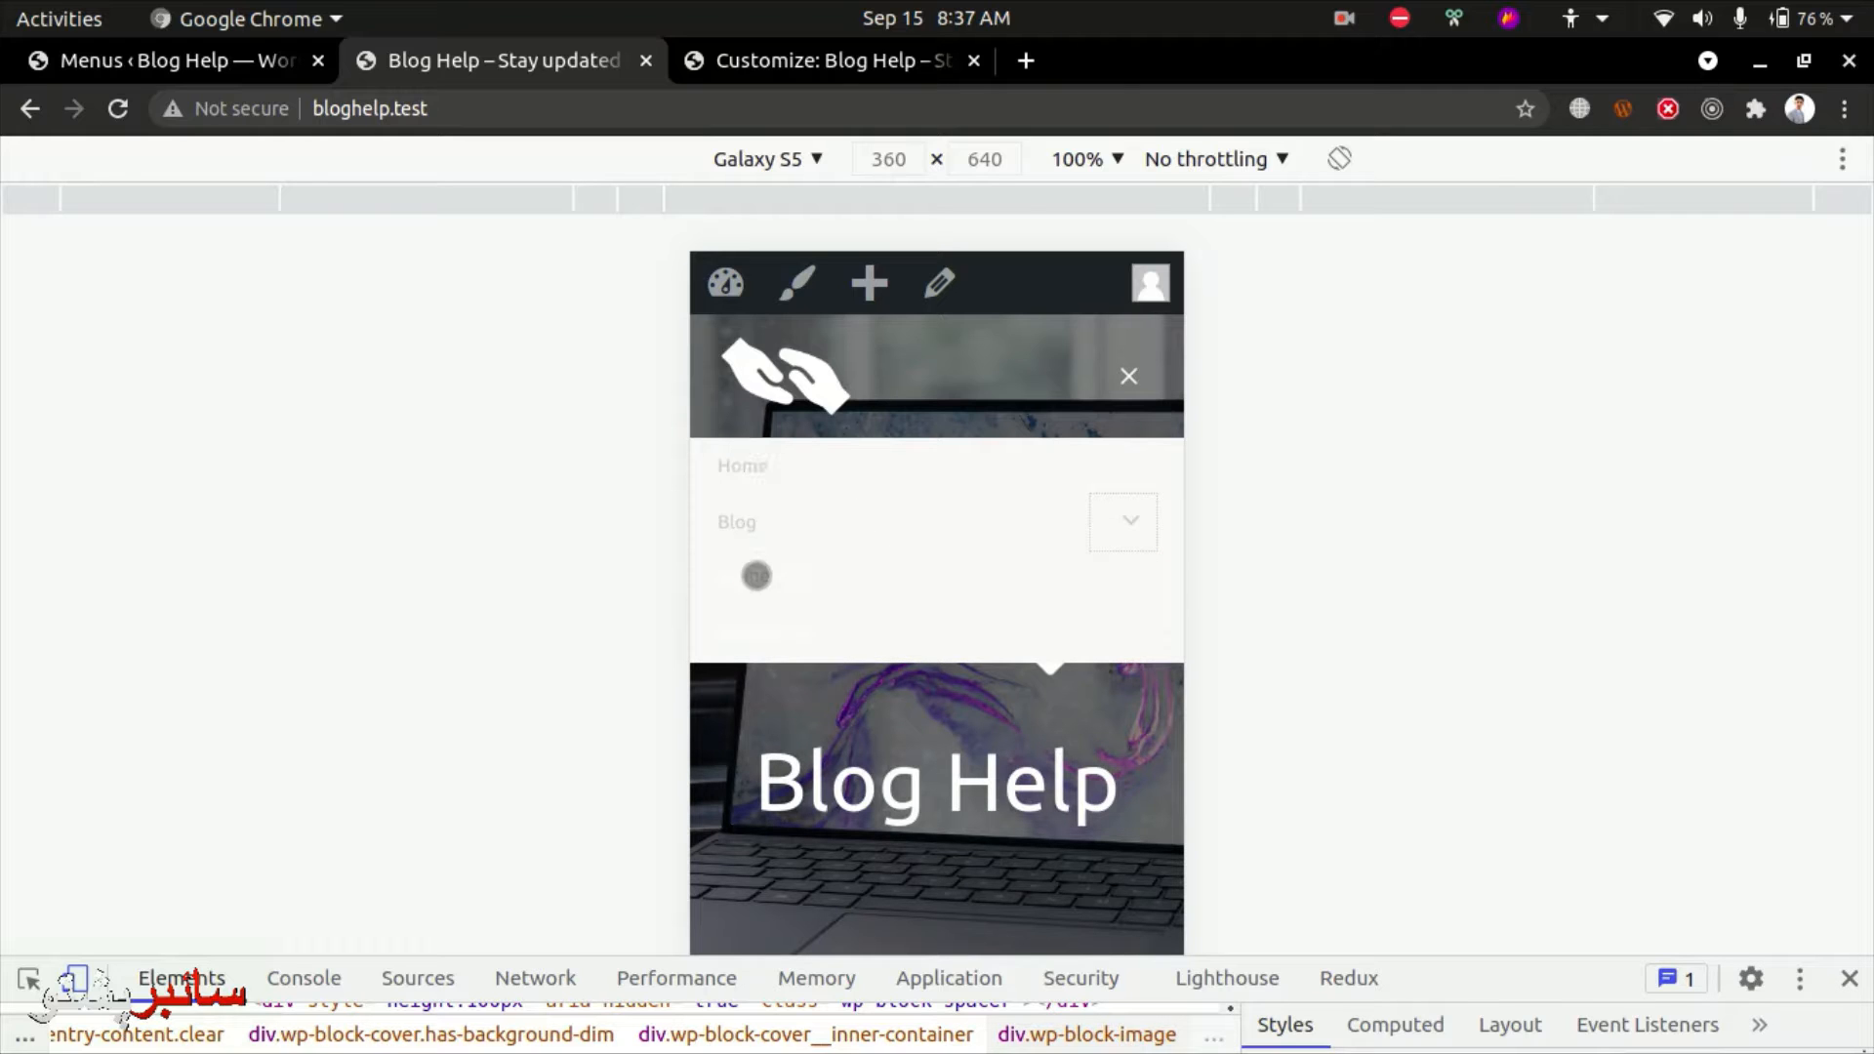
Review the Customizer's Social, Search, HTML, Account and Toggle colour settings for the transparent header.
{"action": "left_click", "coordinate": [800, 66]}
{"action": "scroll", "coordinate": [83, 835], "scroll_direction": "down", "scroll_amount": 3}
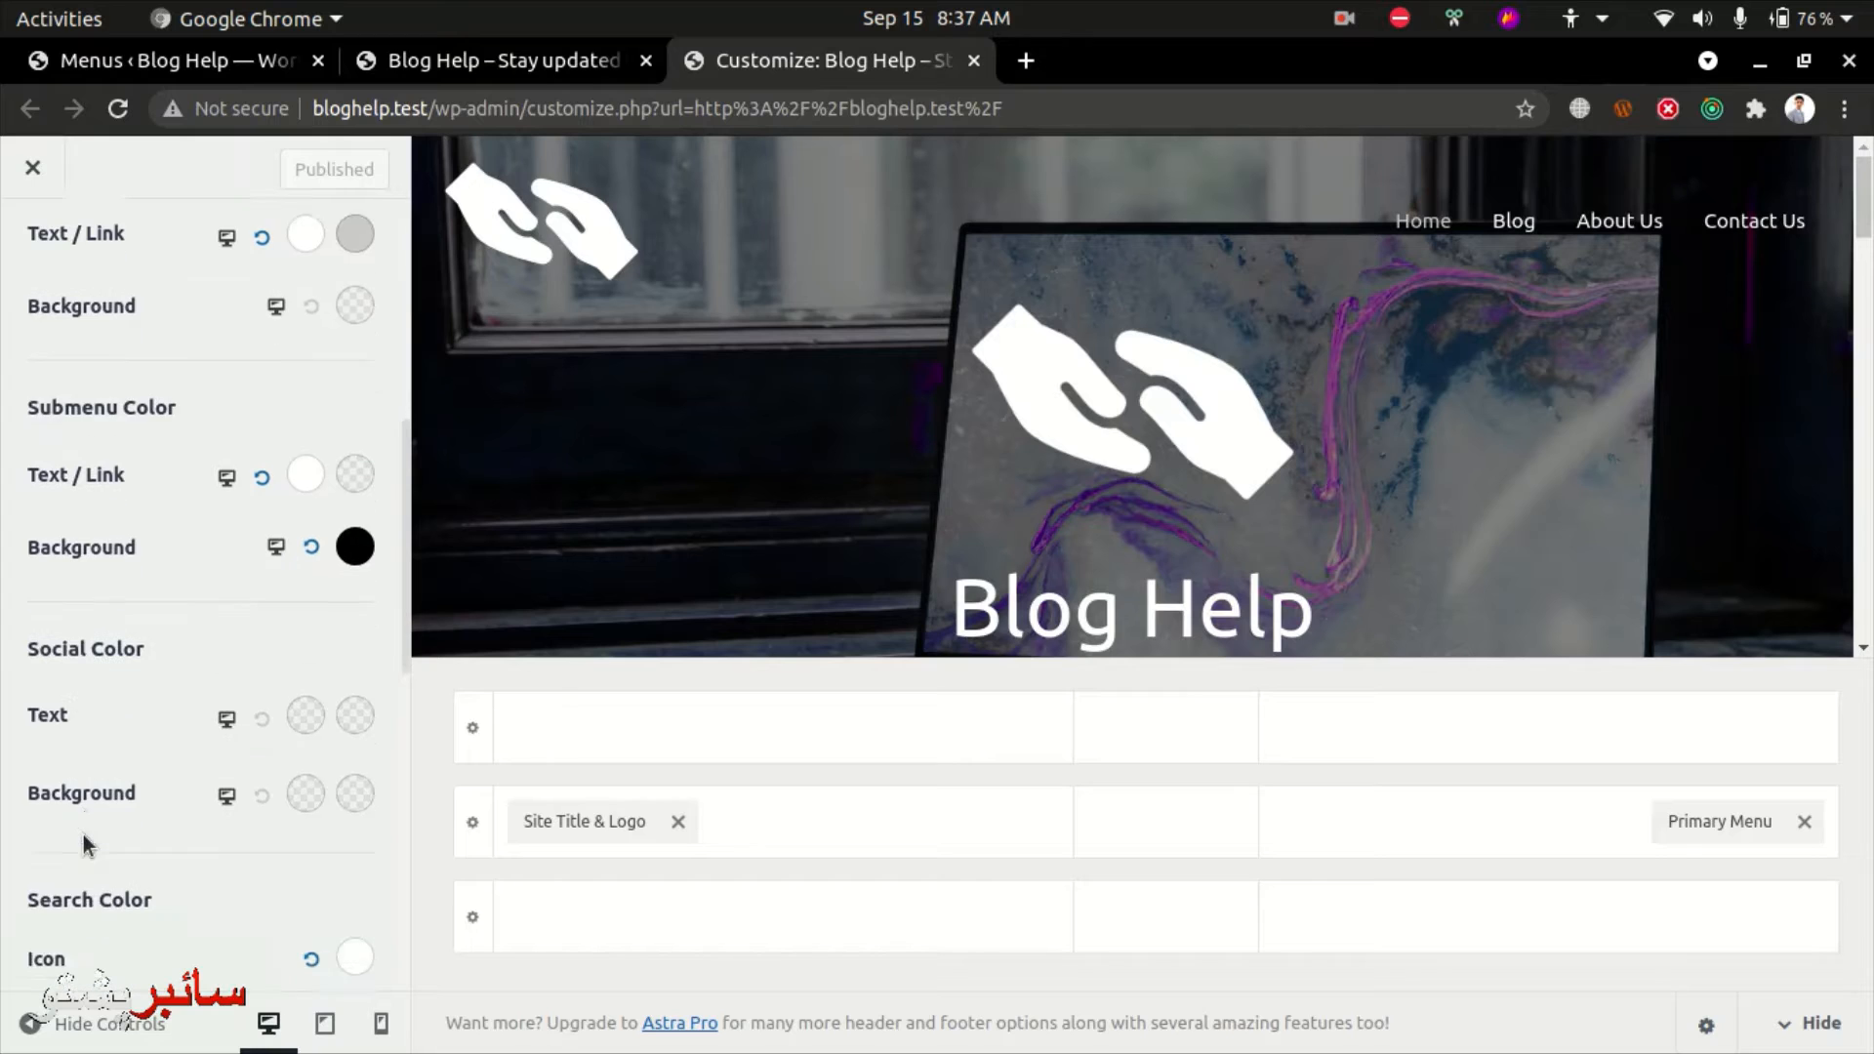
{"action": "scroll", "coordinate": [214, 749], "scroll_direction": "down", "scroll_amount": 3}
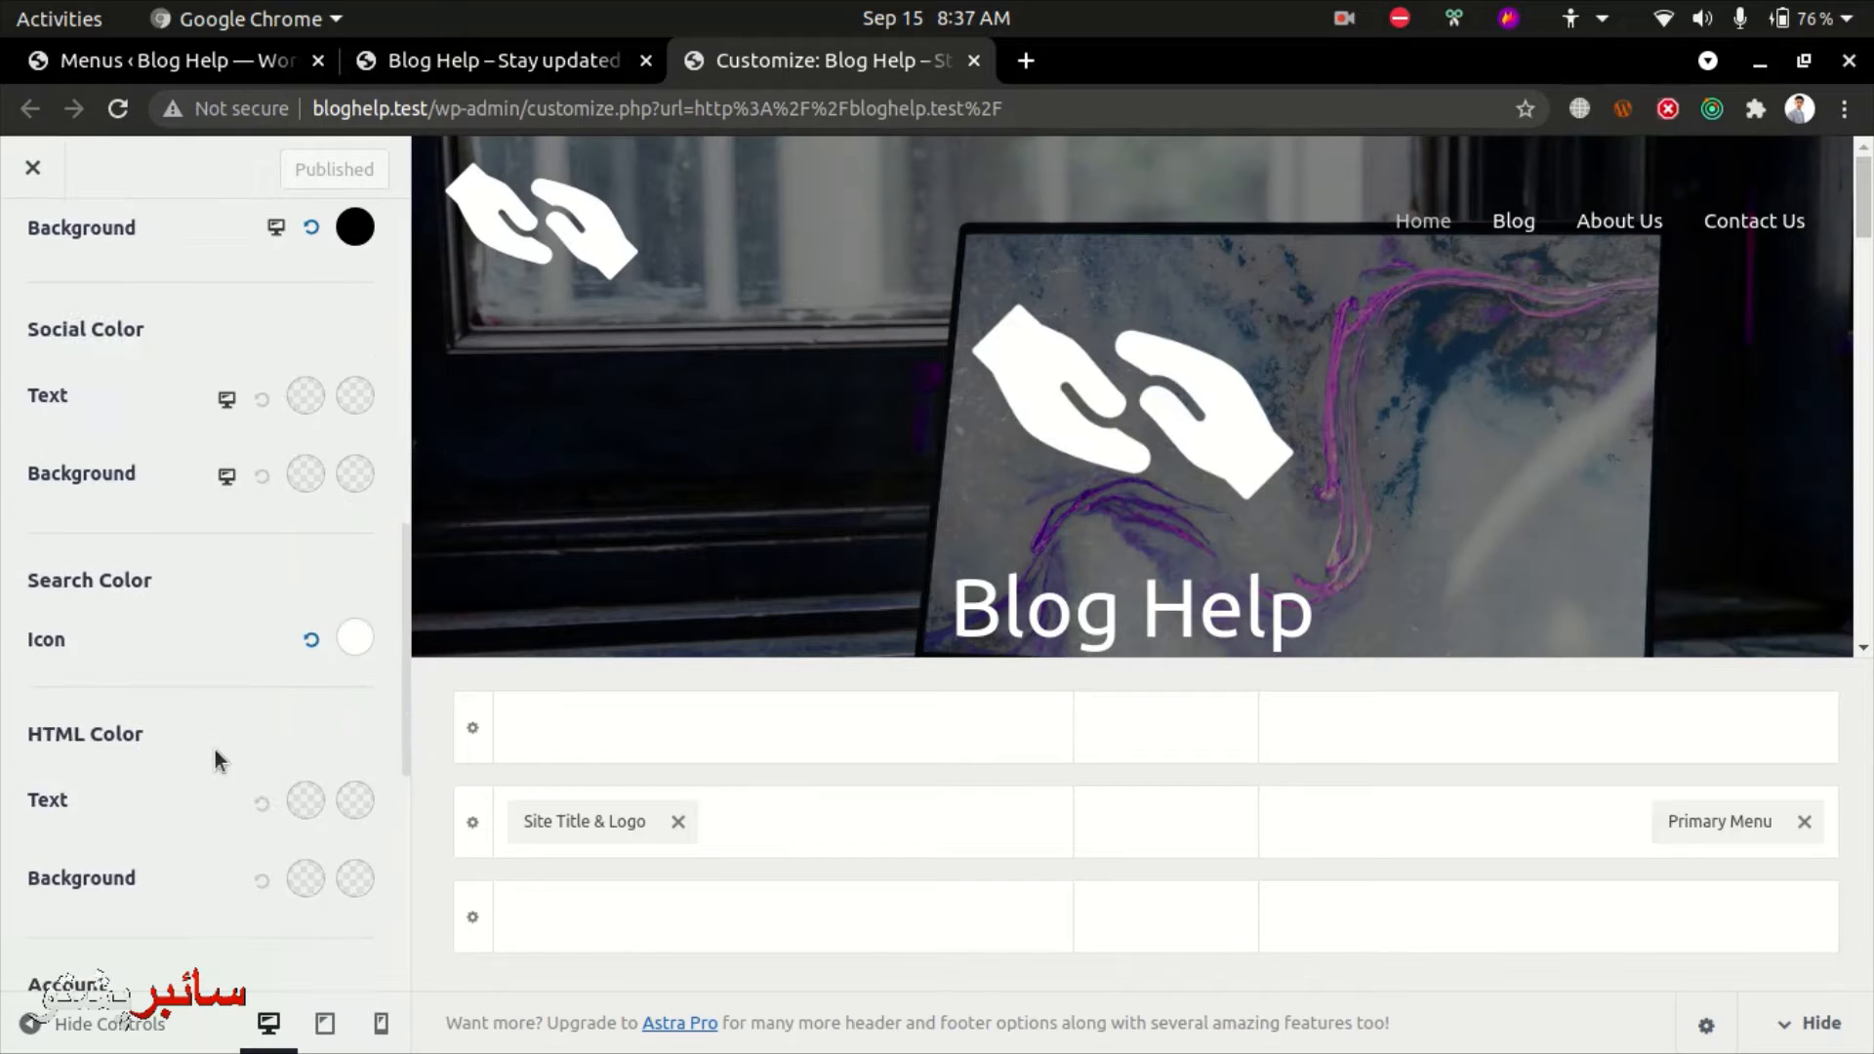
{"action": "scroll", "coordinate": [215, 750], "scroll_direction": "down", "scroll_amount": 3}
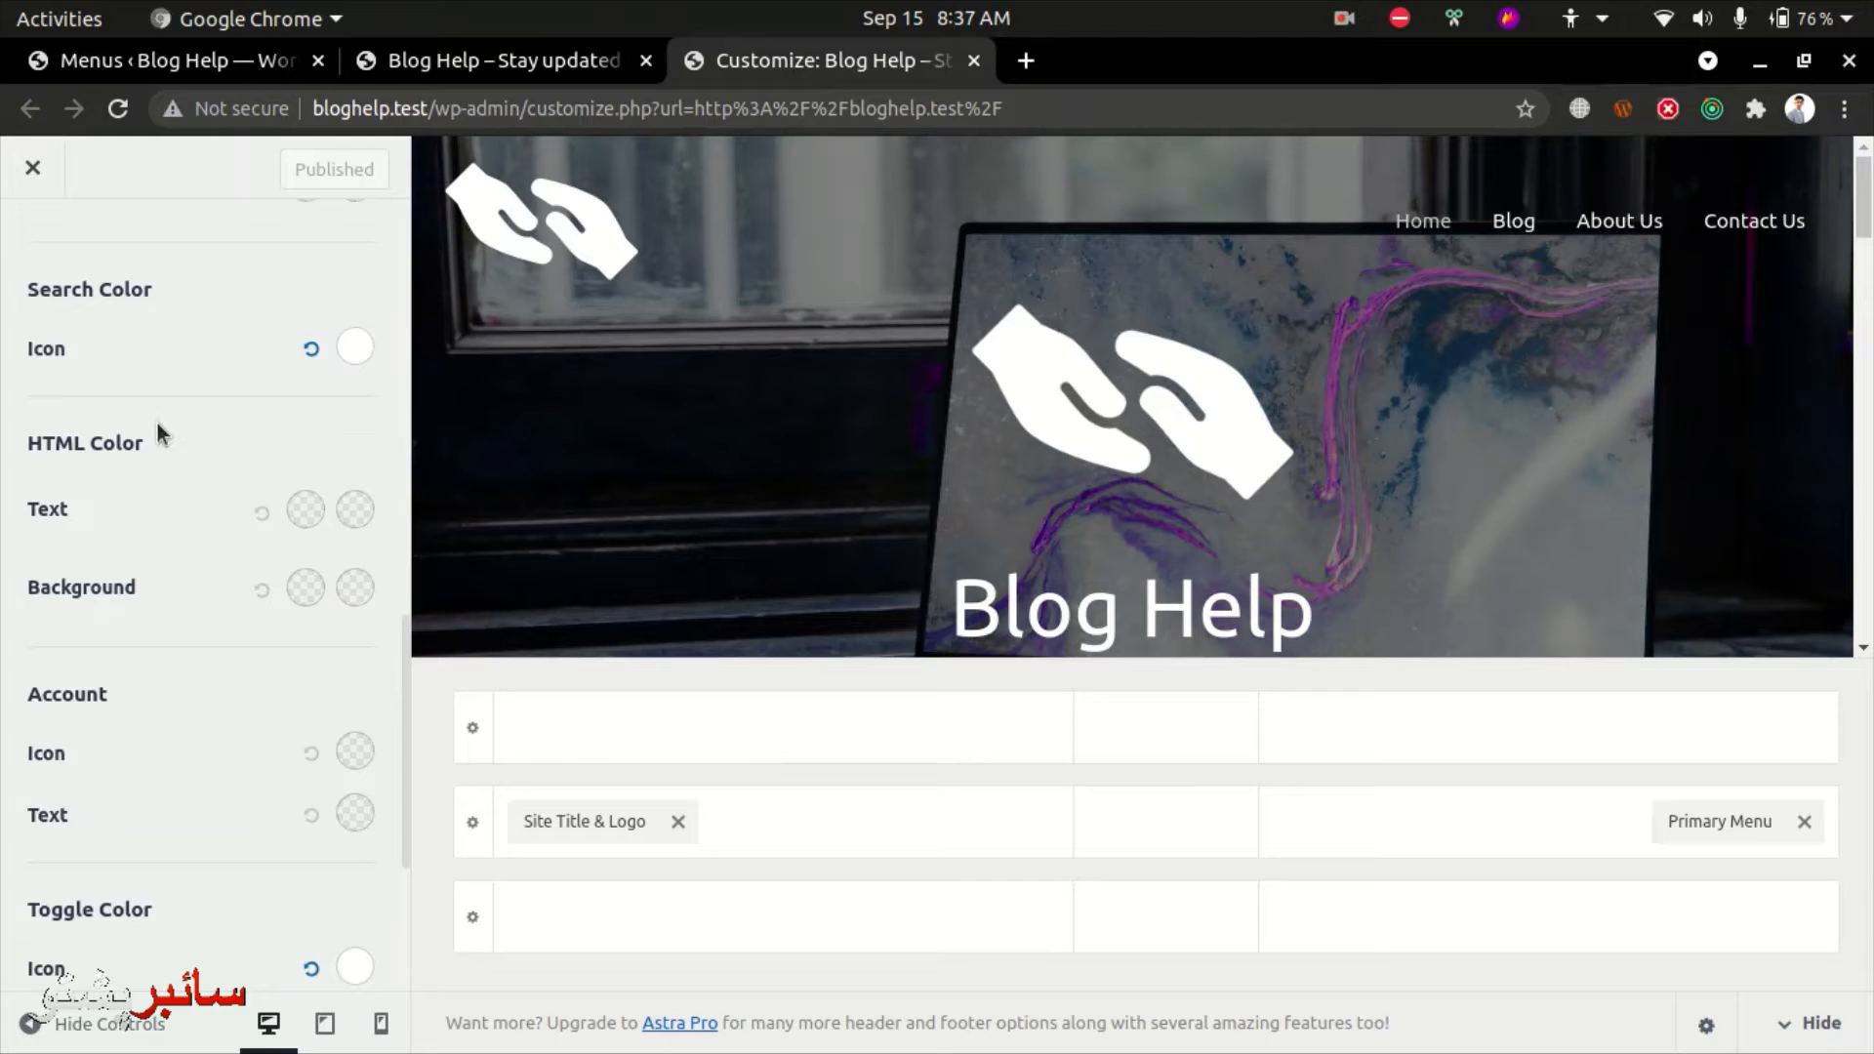
{"action": "left_click", "coordinate": [1346, 17]}
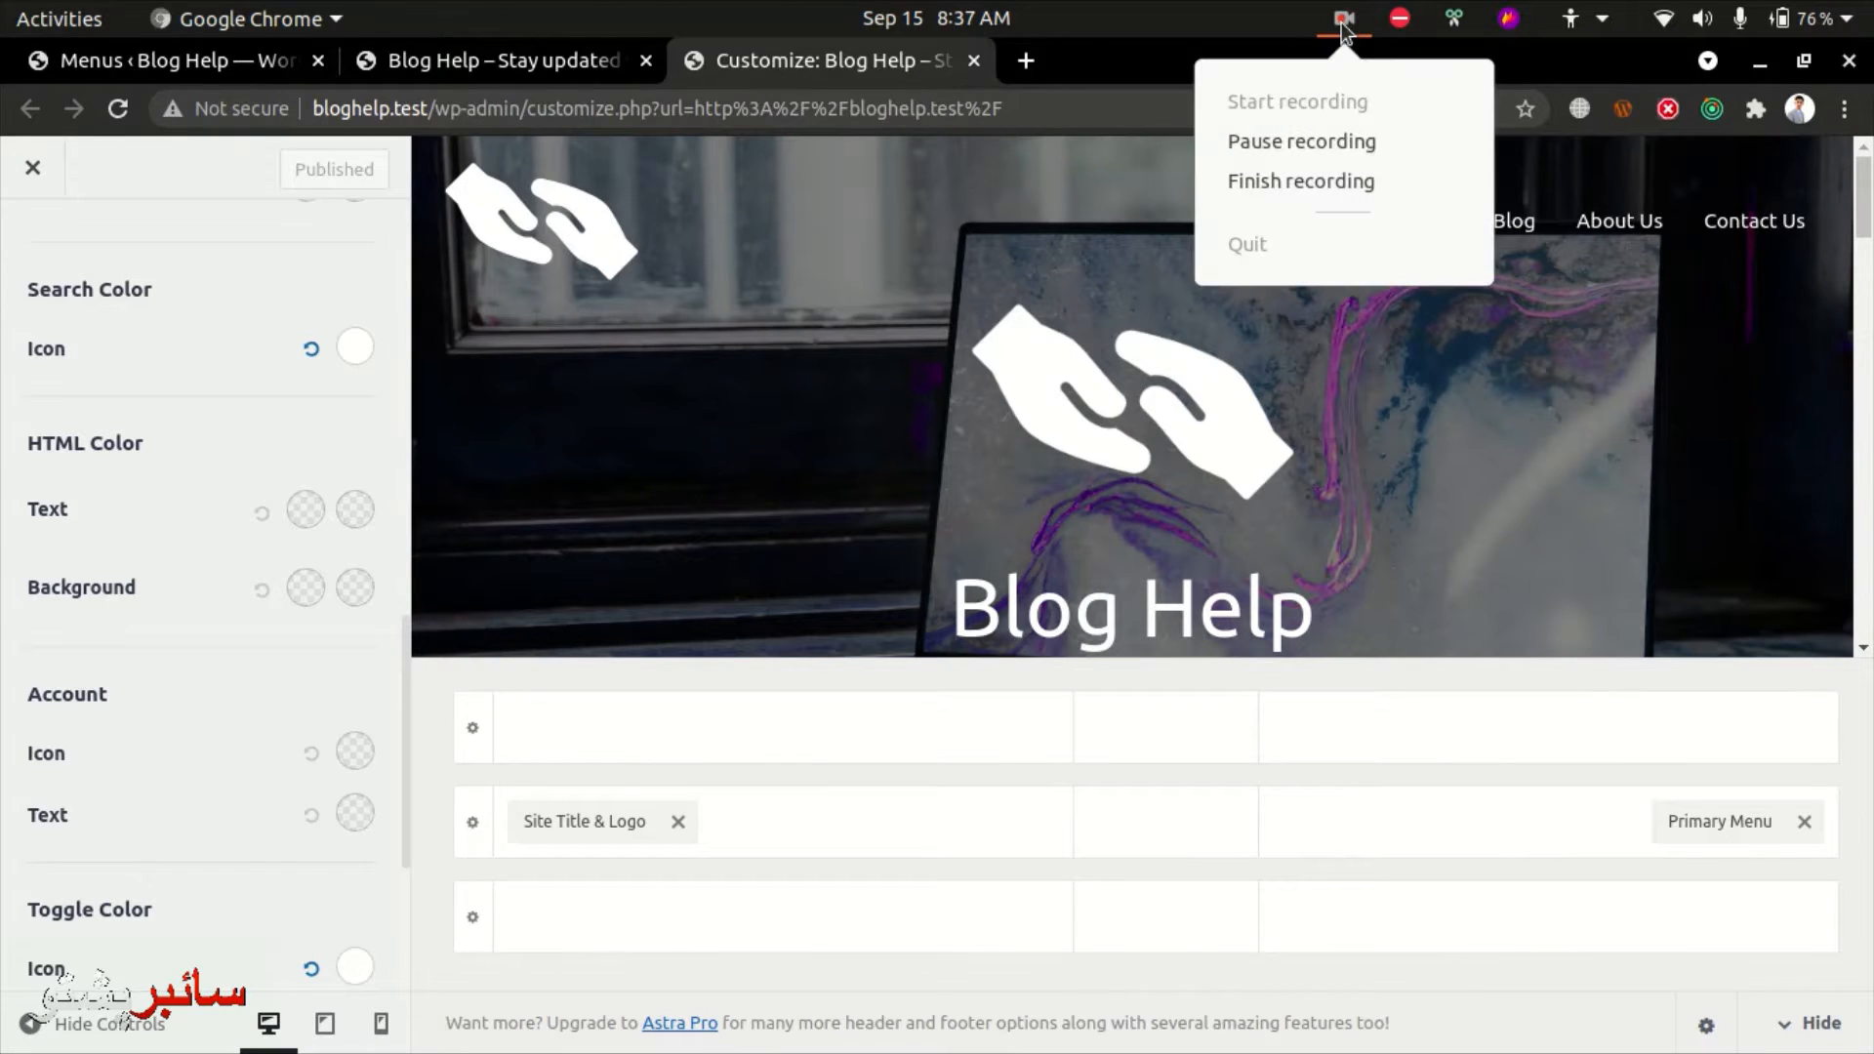
{"action": "left_click", "coordinate": [1278, 141]}
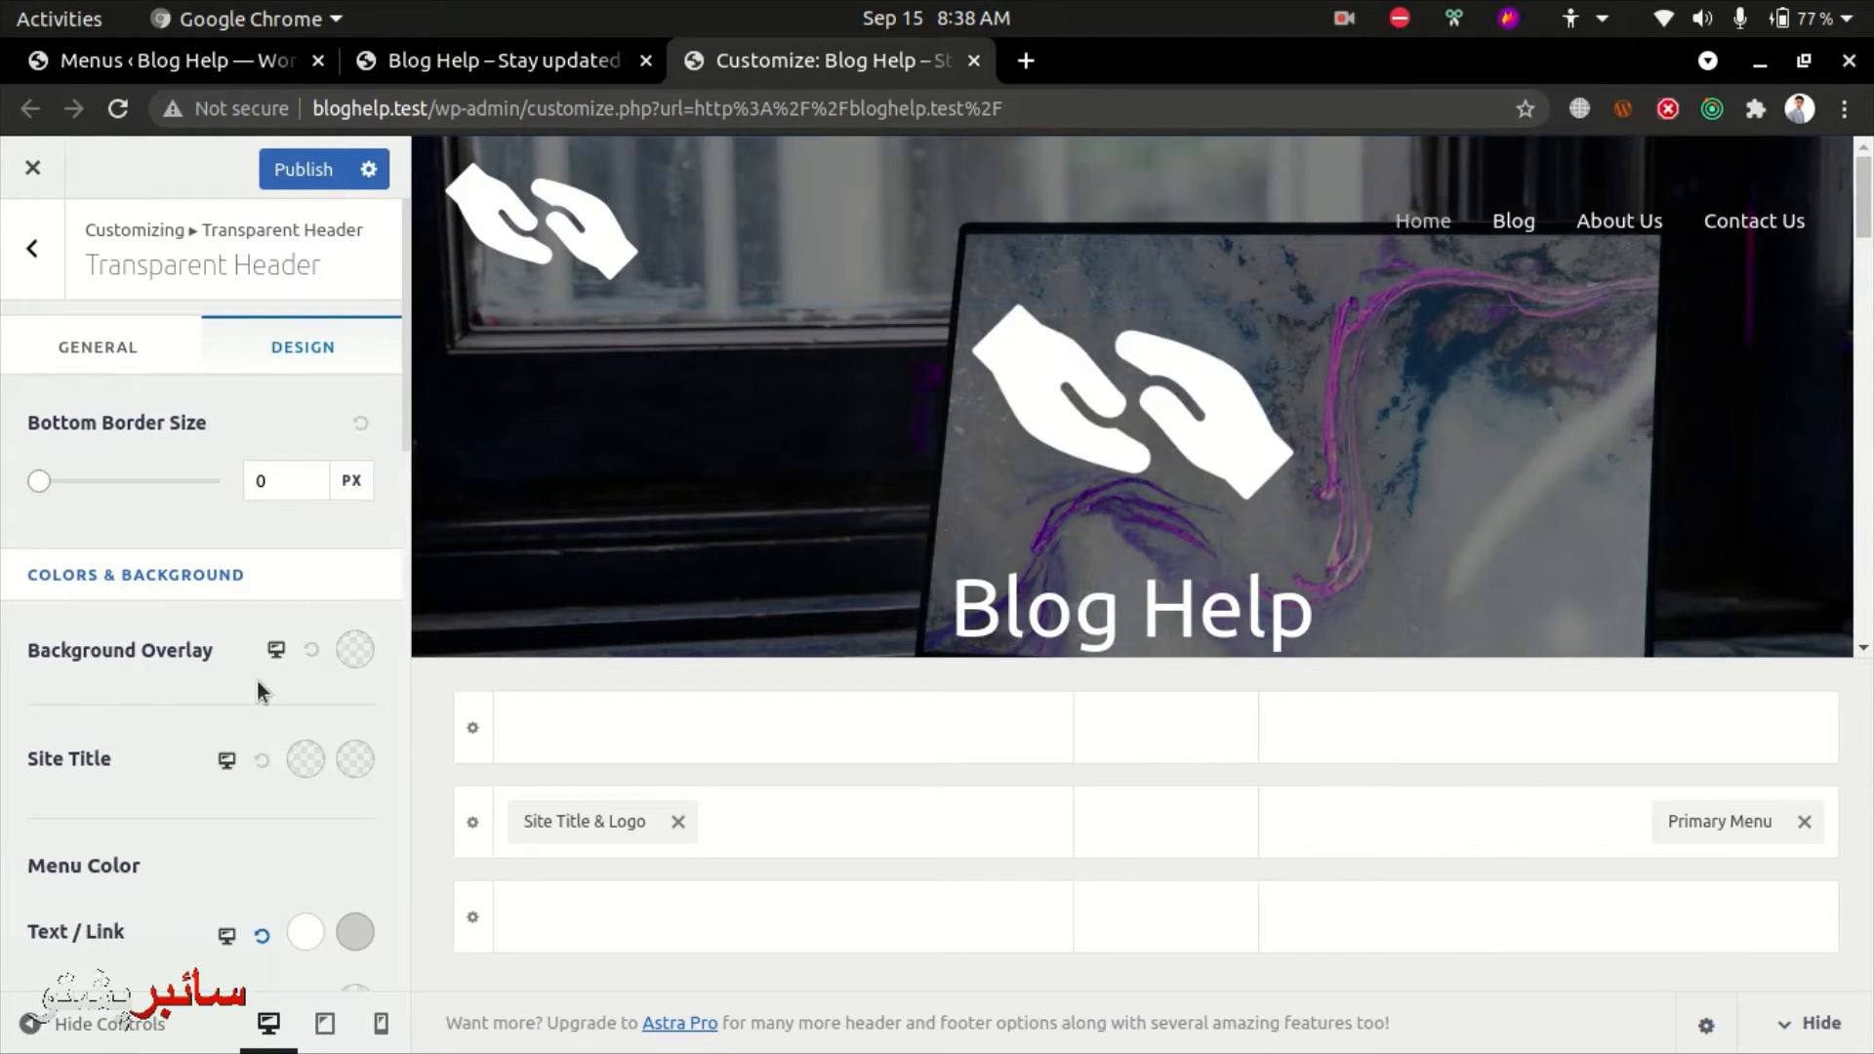
Switch the Customizer to the tablet view and open and close the toggle menu in the preview.
{"action": "scroll", "coordinate": [208, 692], "scroll_direction": "down", "scroll_amount": 3}
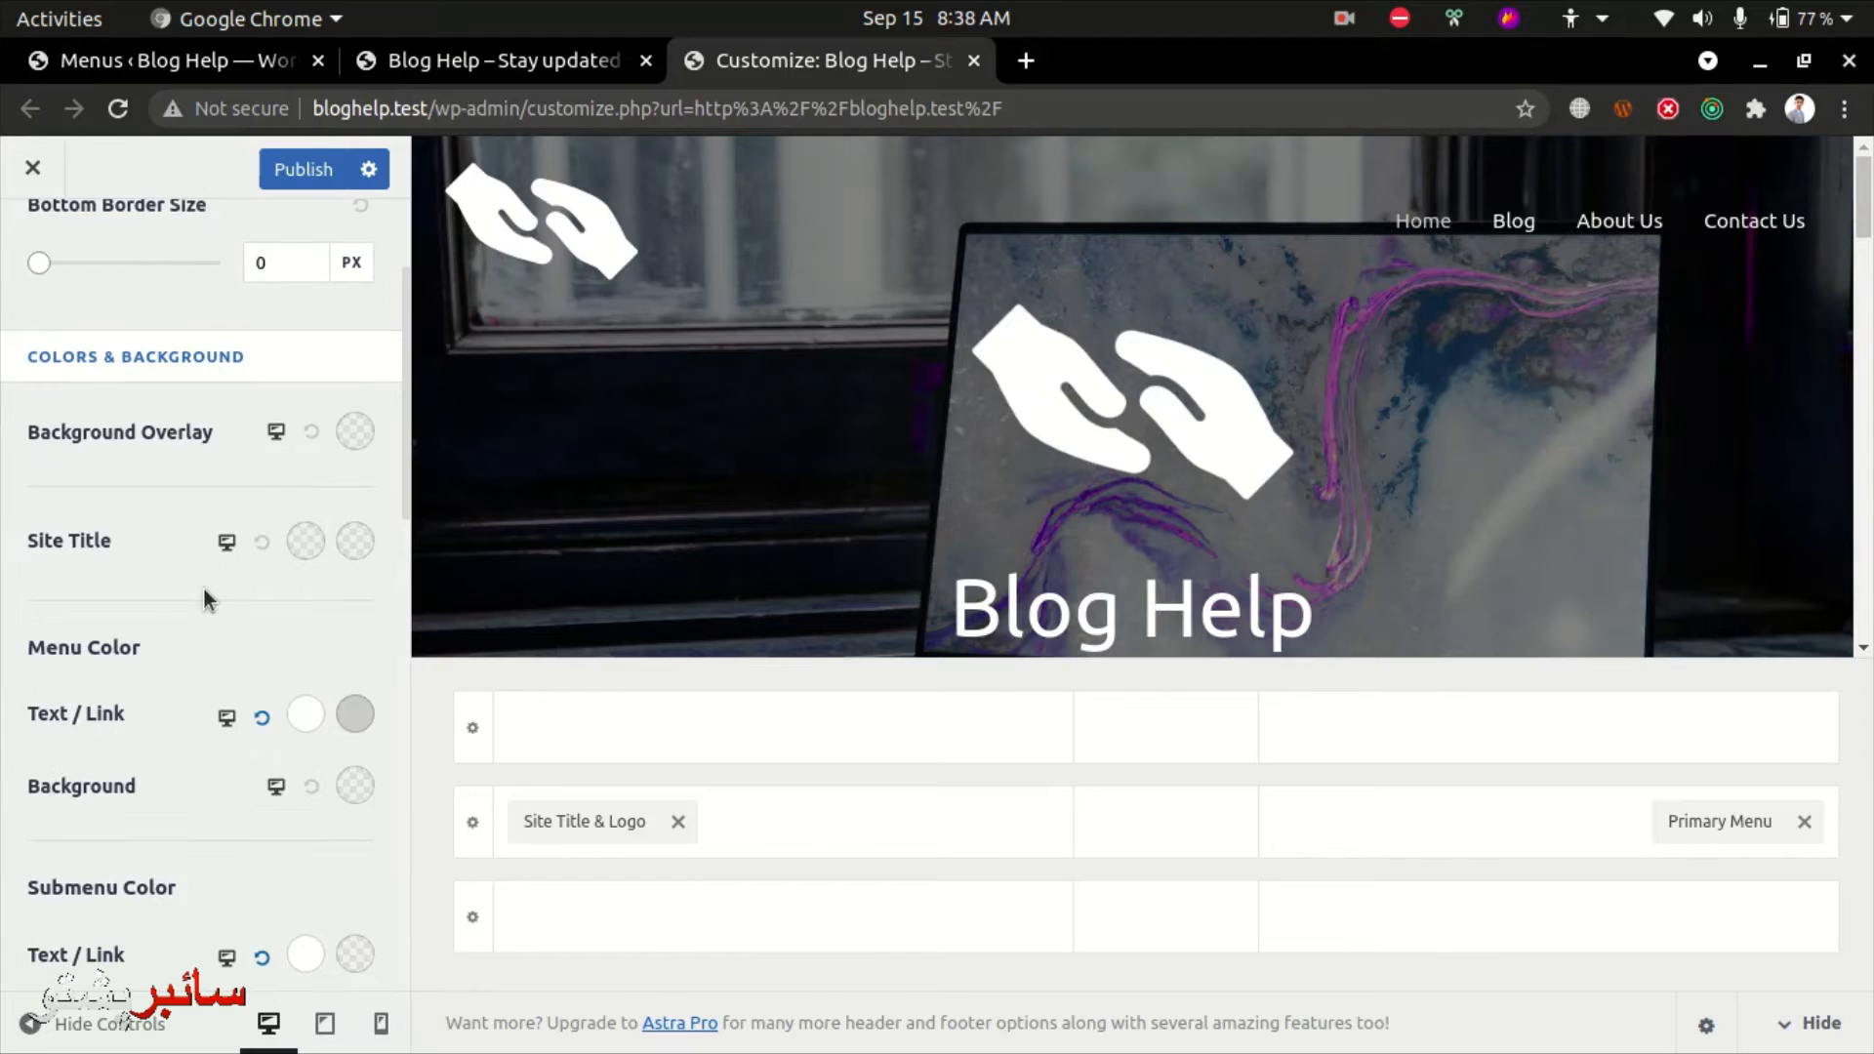
{"action": "scroll", "coordinate": [248, 413], "scroll_direction": "up", "scroll_amount": 3}
{"action": "scroll", "coordinate": [273, 576], "scroll_direction": "down", "scroll_amount": 4}
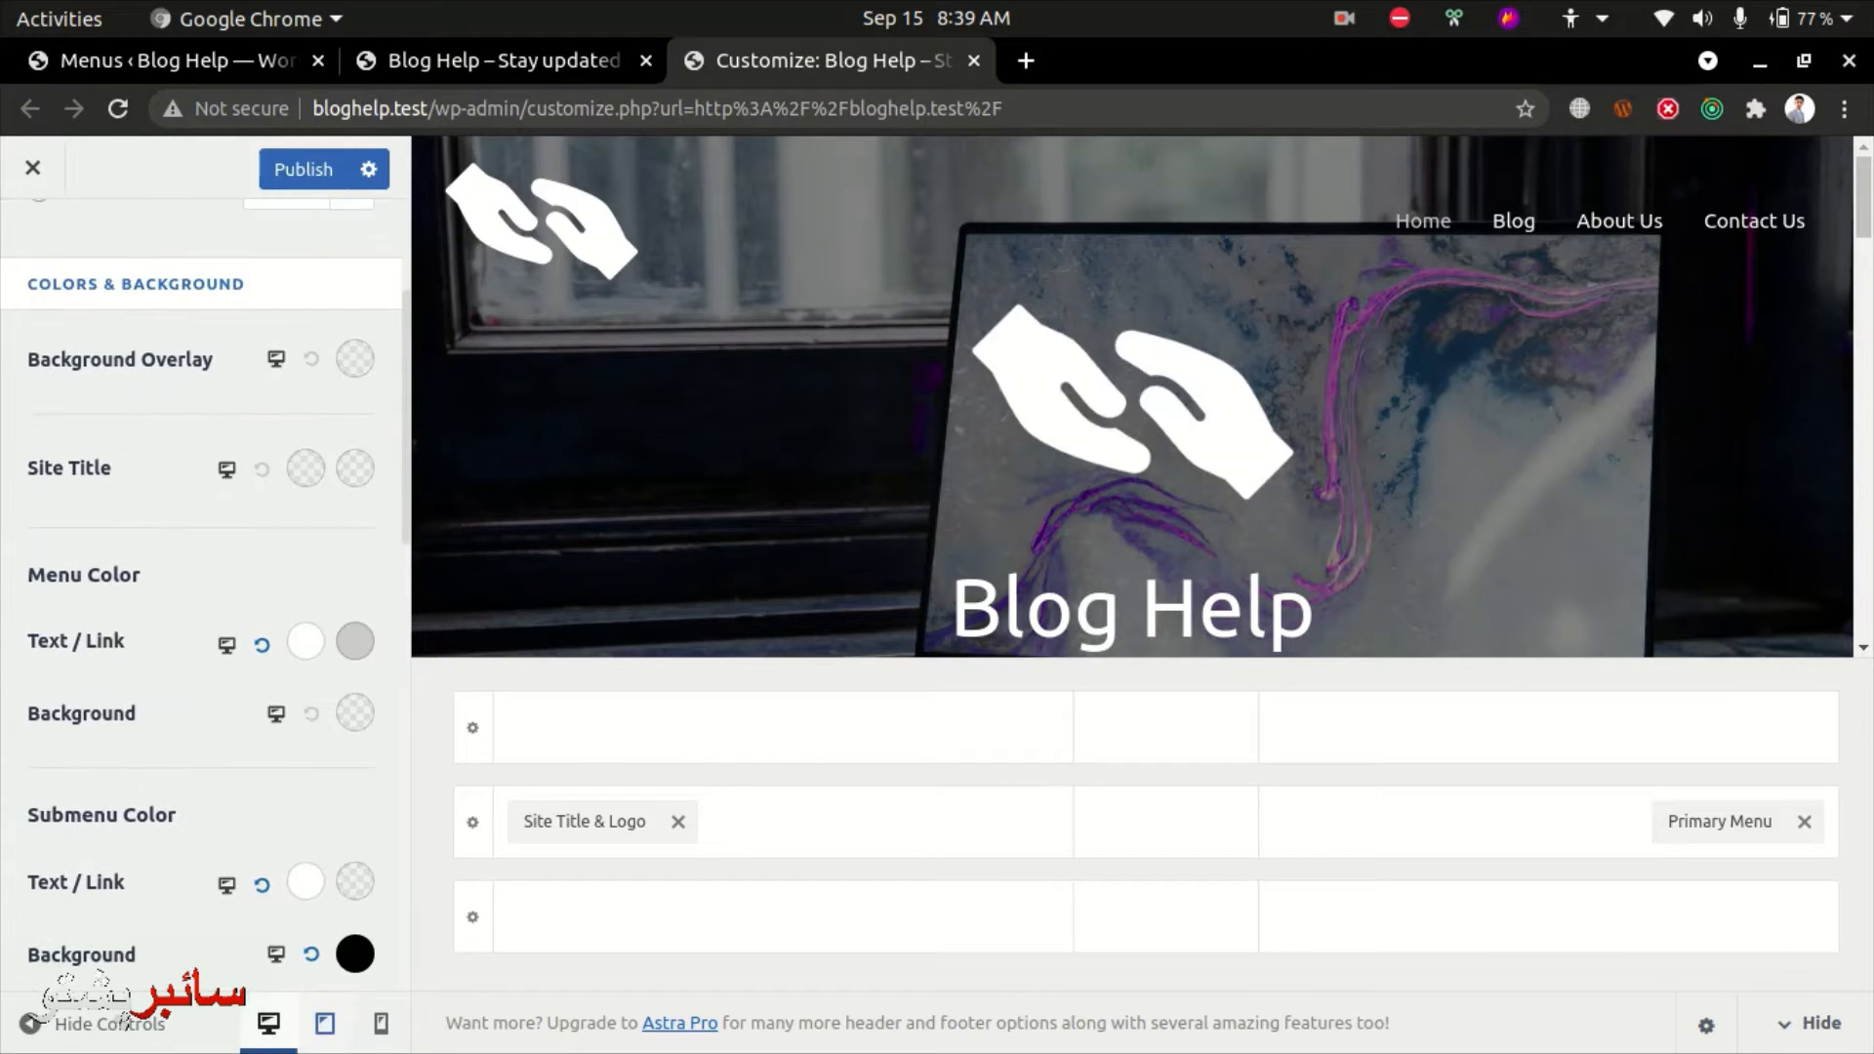
{"action": "left_click", "coordinate": [326, 1025]}
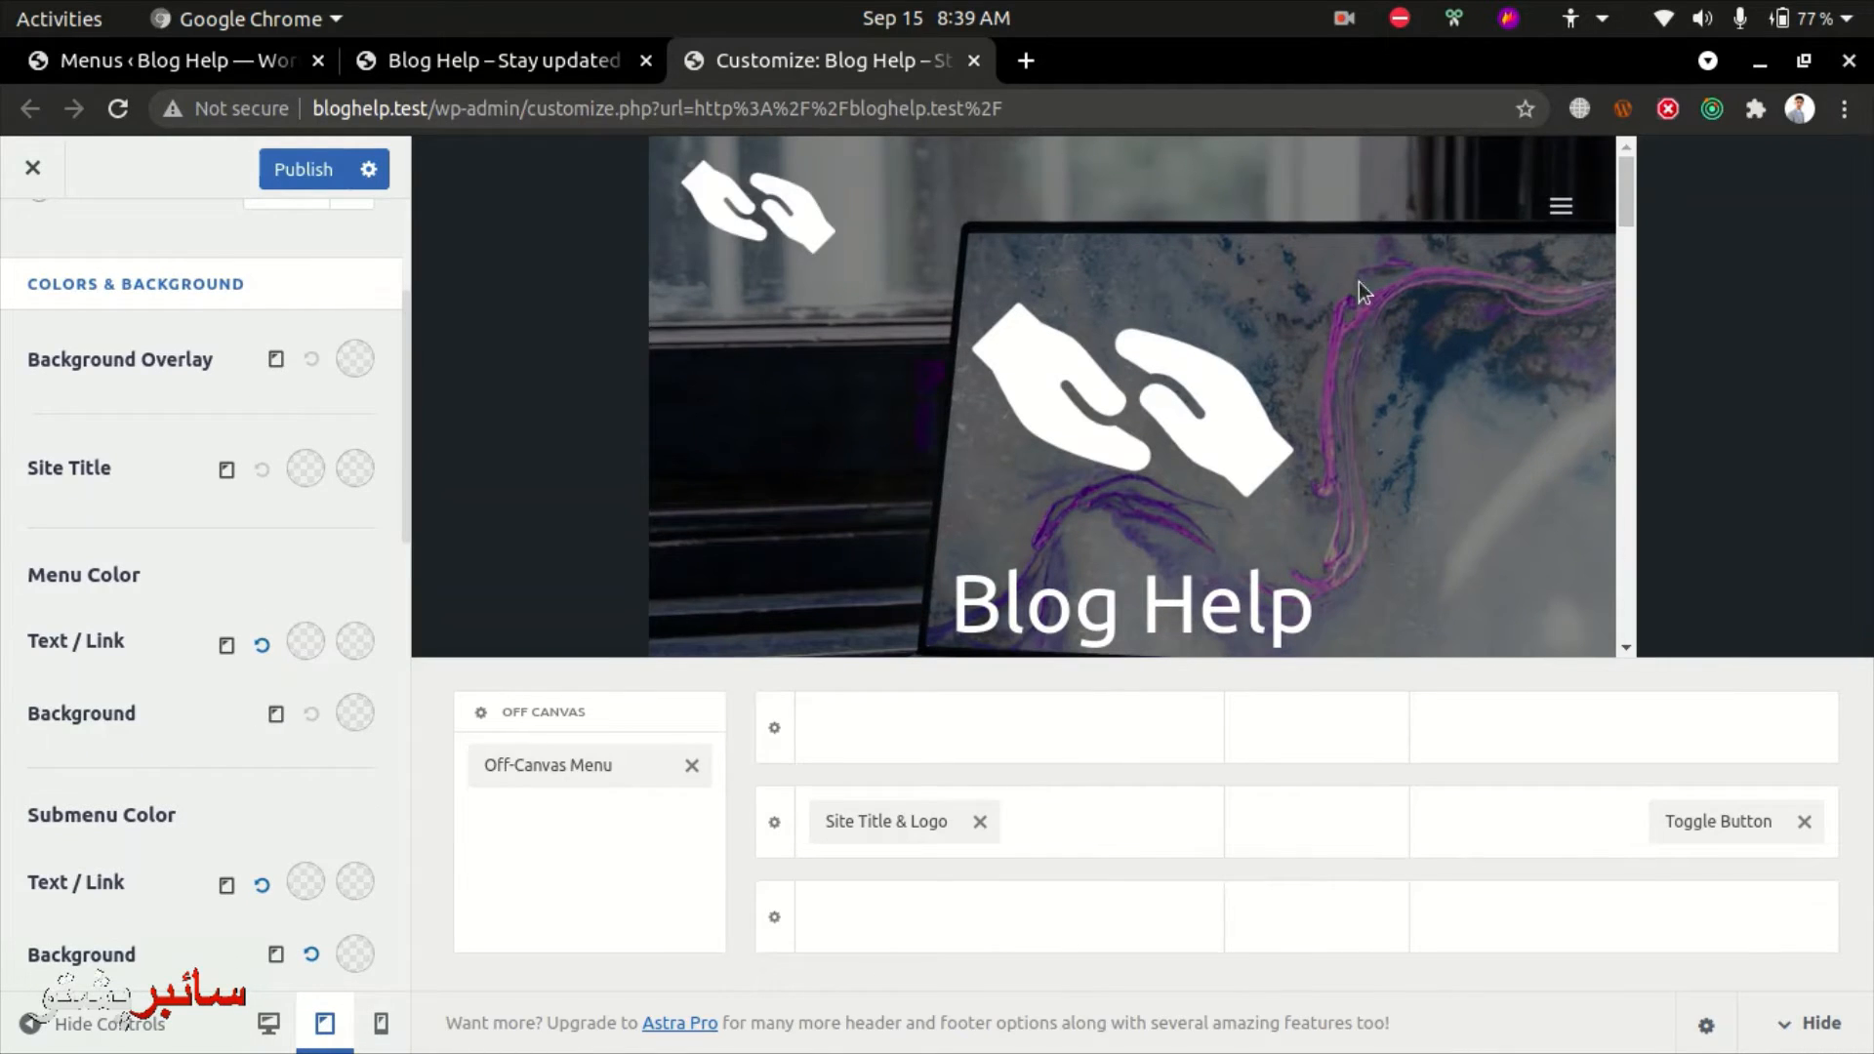
{"action": "left_click", "coordinate": [1562, 200]}
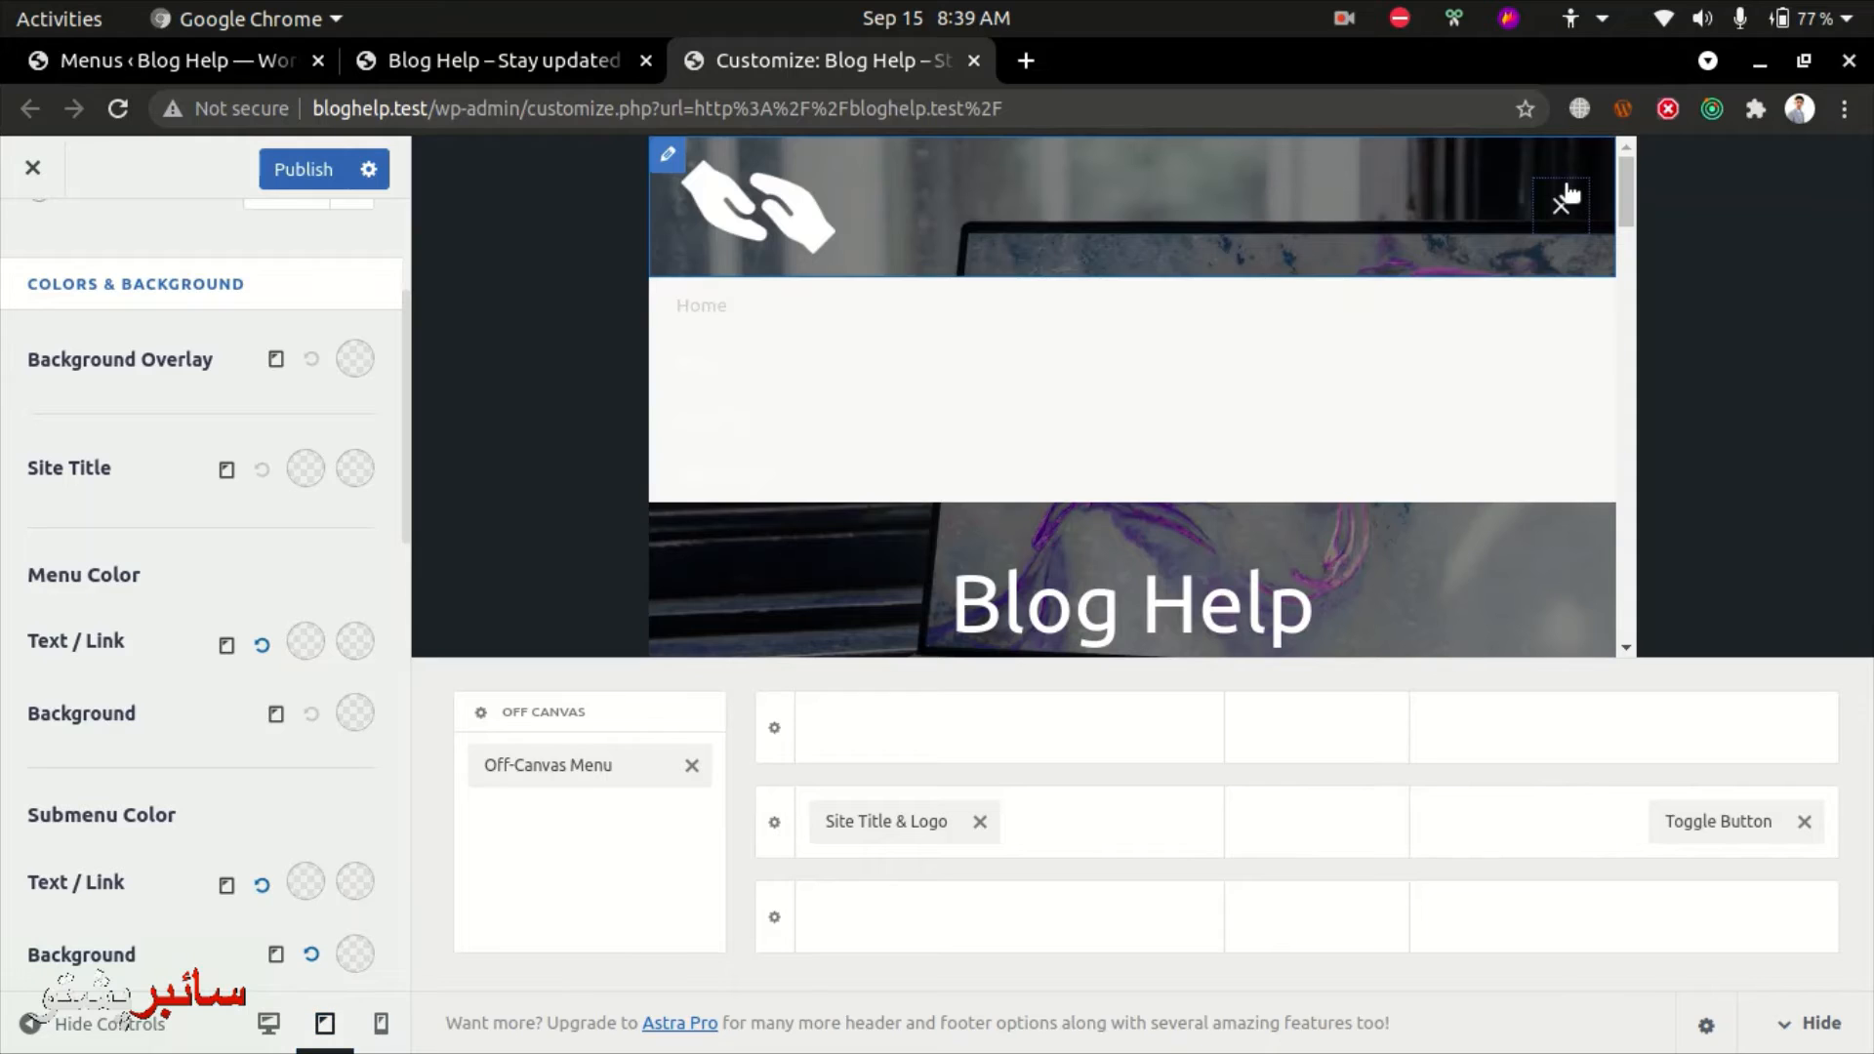
{"action": "left_click", "coordinate": [1566, 193]}
{"action": "left_click", "coordinate": [1561, 195]}
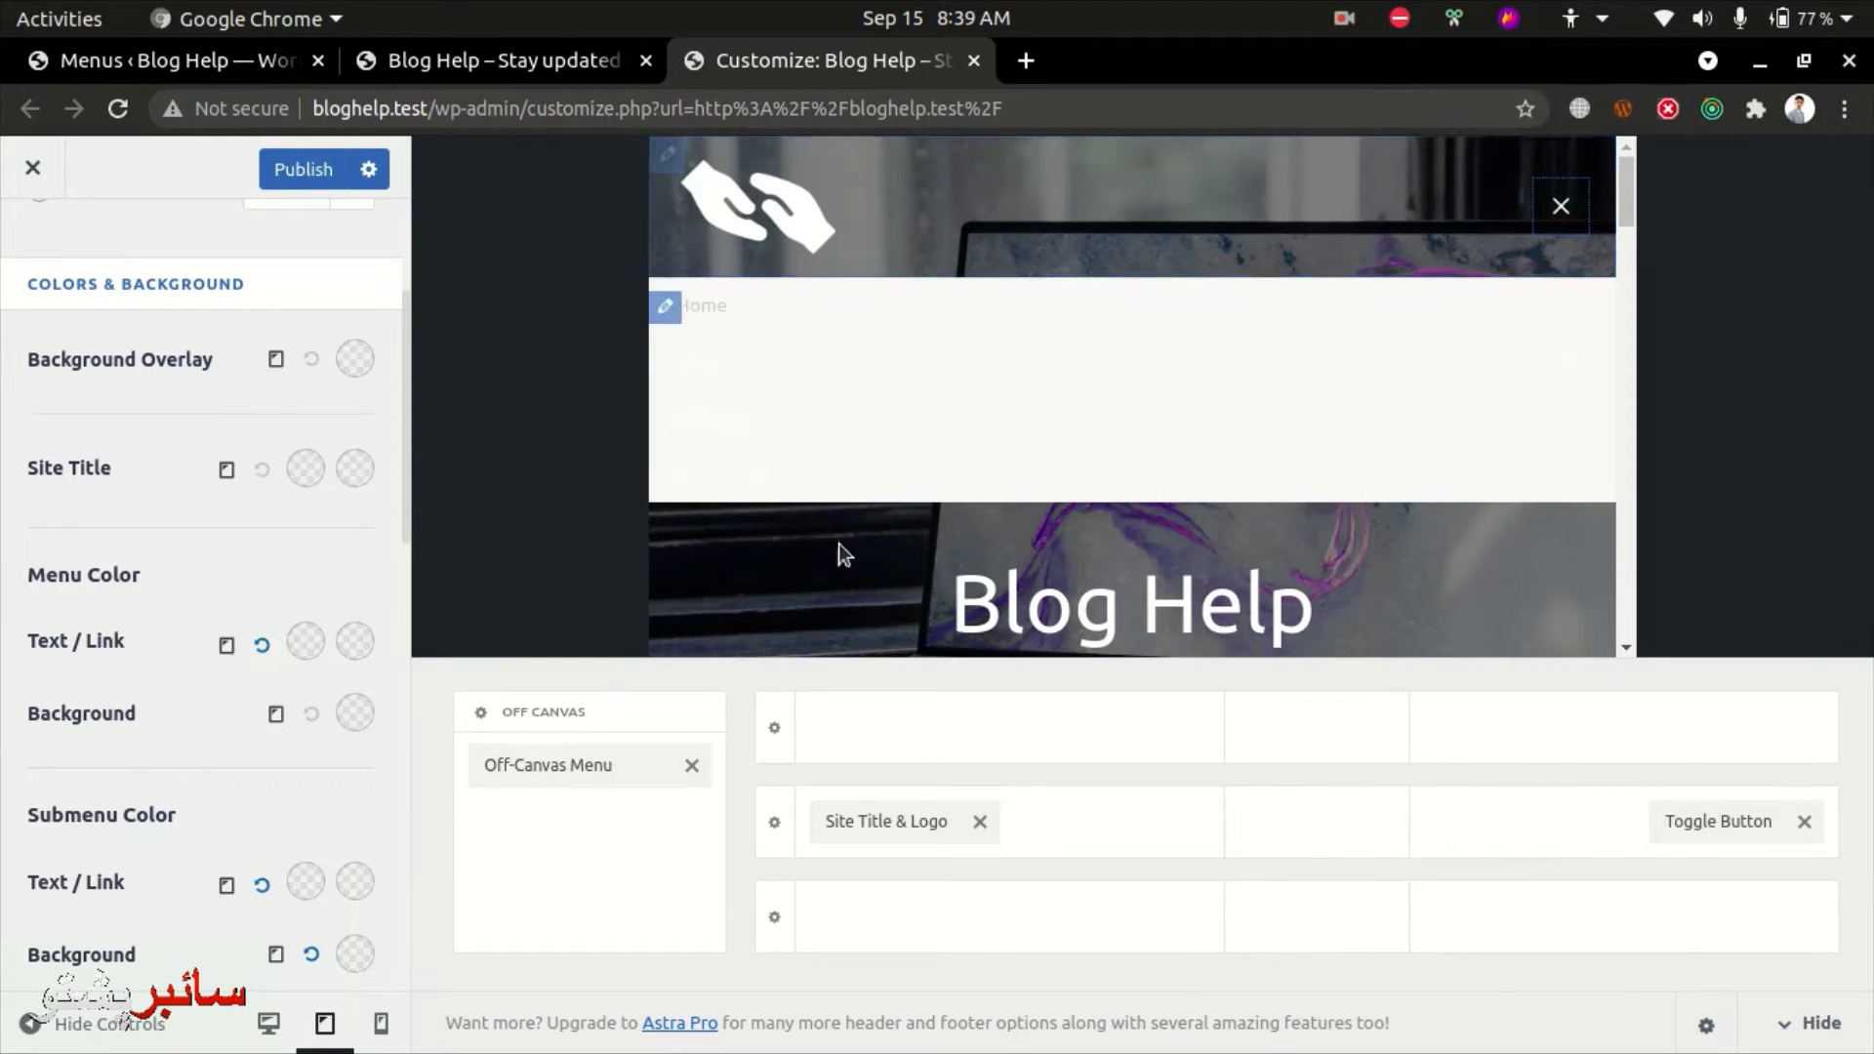
{"action": "left_click", "coordinate": [1566, 208]}
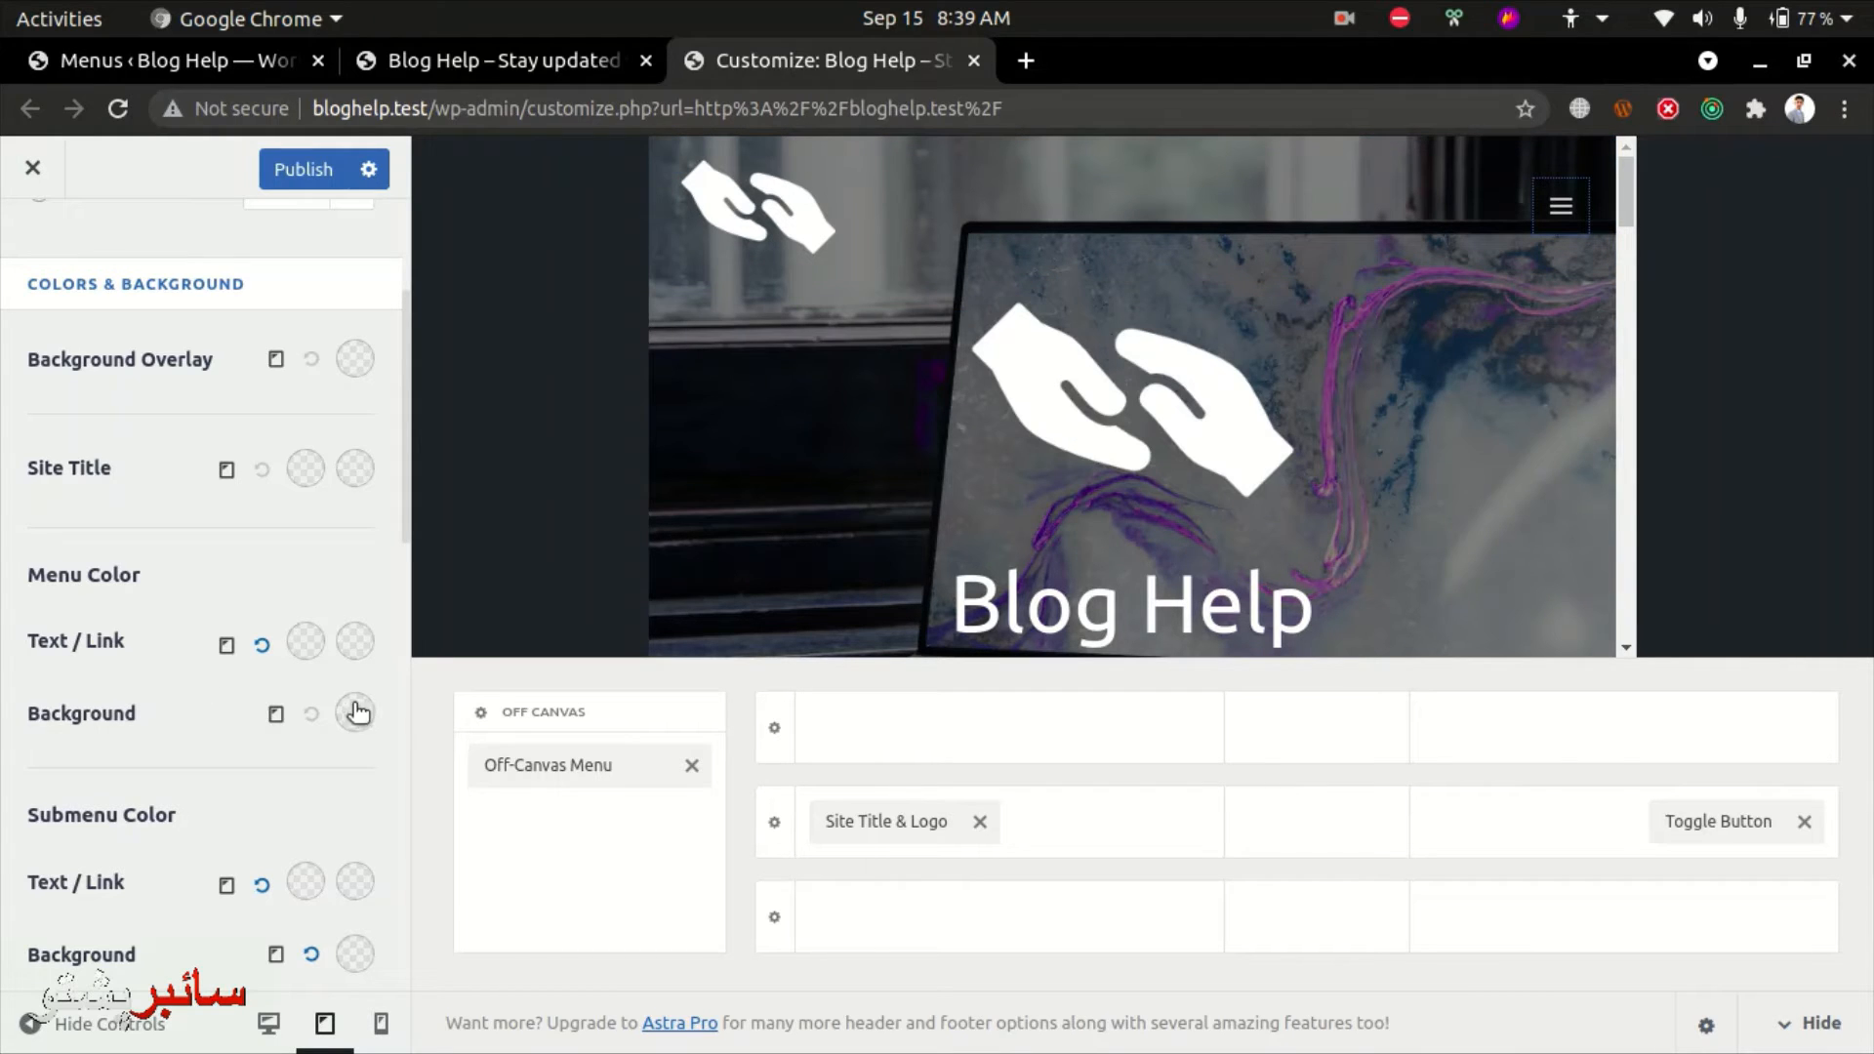
Set the transparent header's tablet menu background colour to grey #767676 and open the menu in the preview.
{"action": "scroll", "coordinate": [291, 583], "scroll_direction": "up", "scroll_amount": 3}
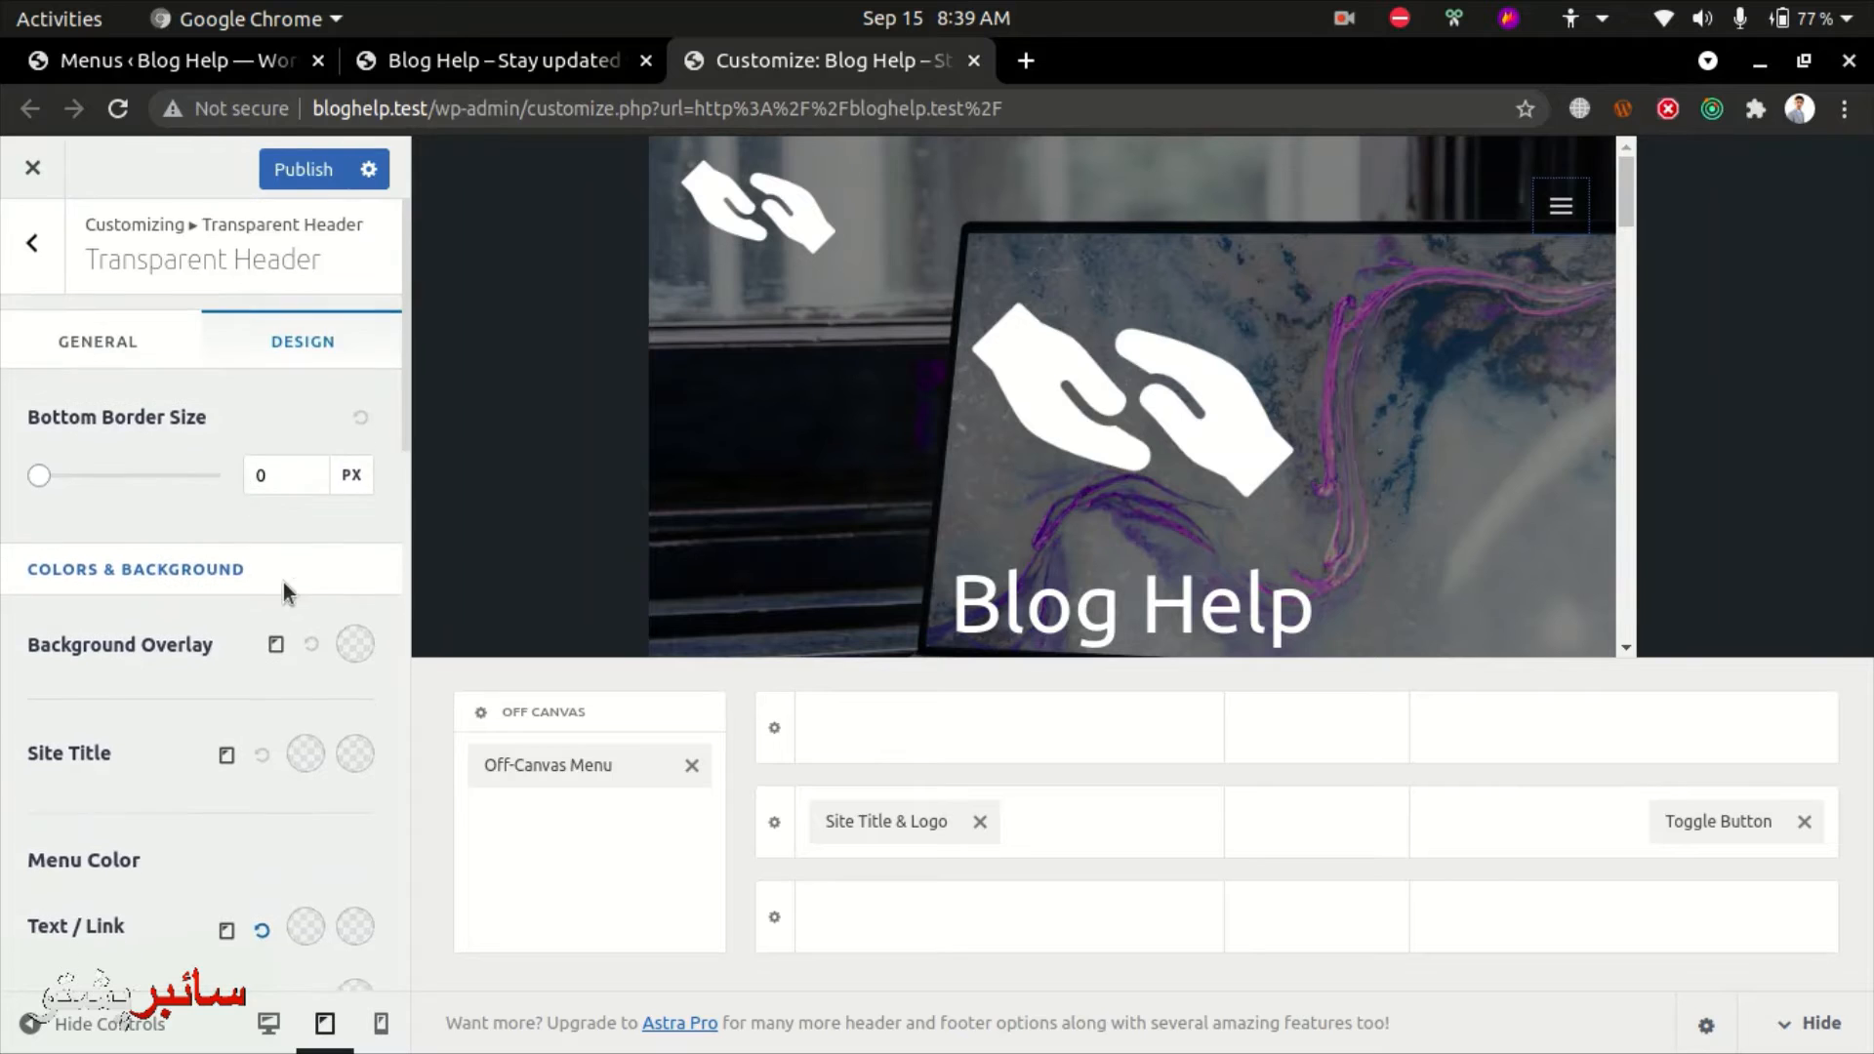
{"action": "scroll", "coordinate": [287, 583], "scroll_direction": "down", "scroll_amount": 2}
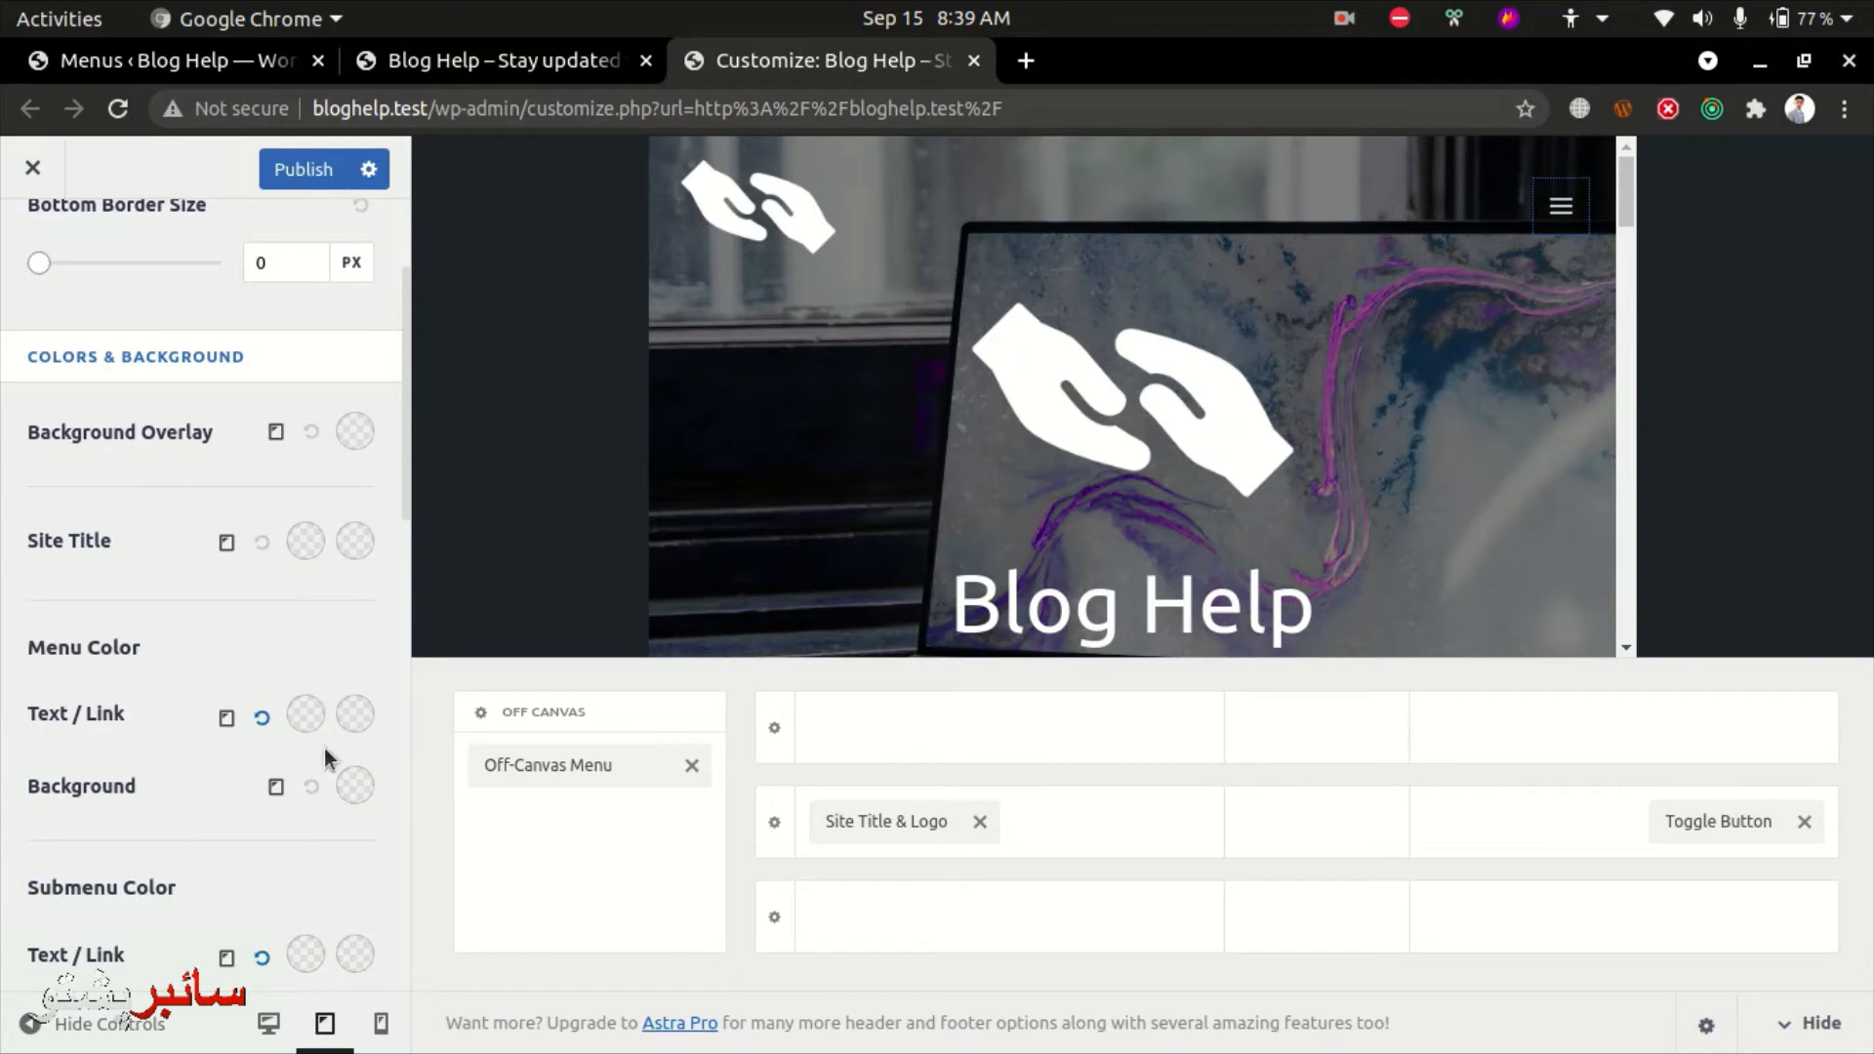
{"action": "left_click", "coordinate": [355, 787]}
{"action": "scroll", "coordinate": [208, 751], "scroll_direction": "down", "scroll_amount": 3}
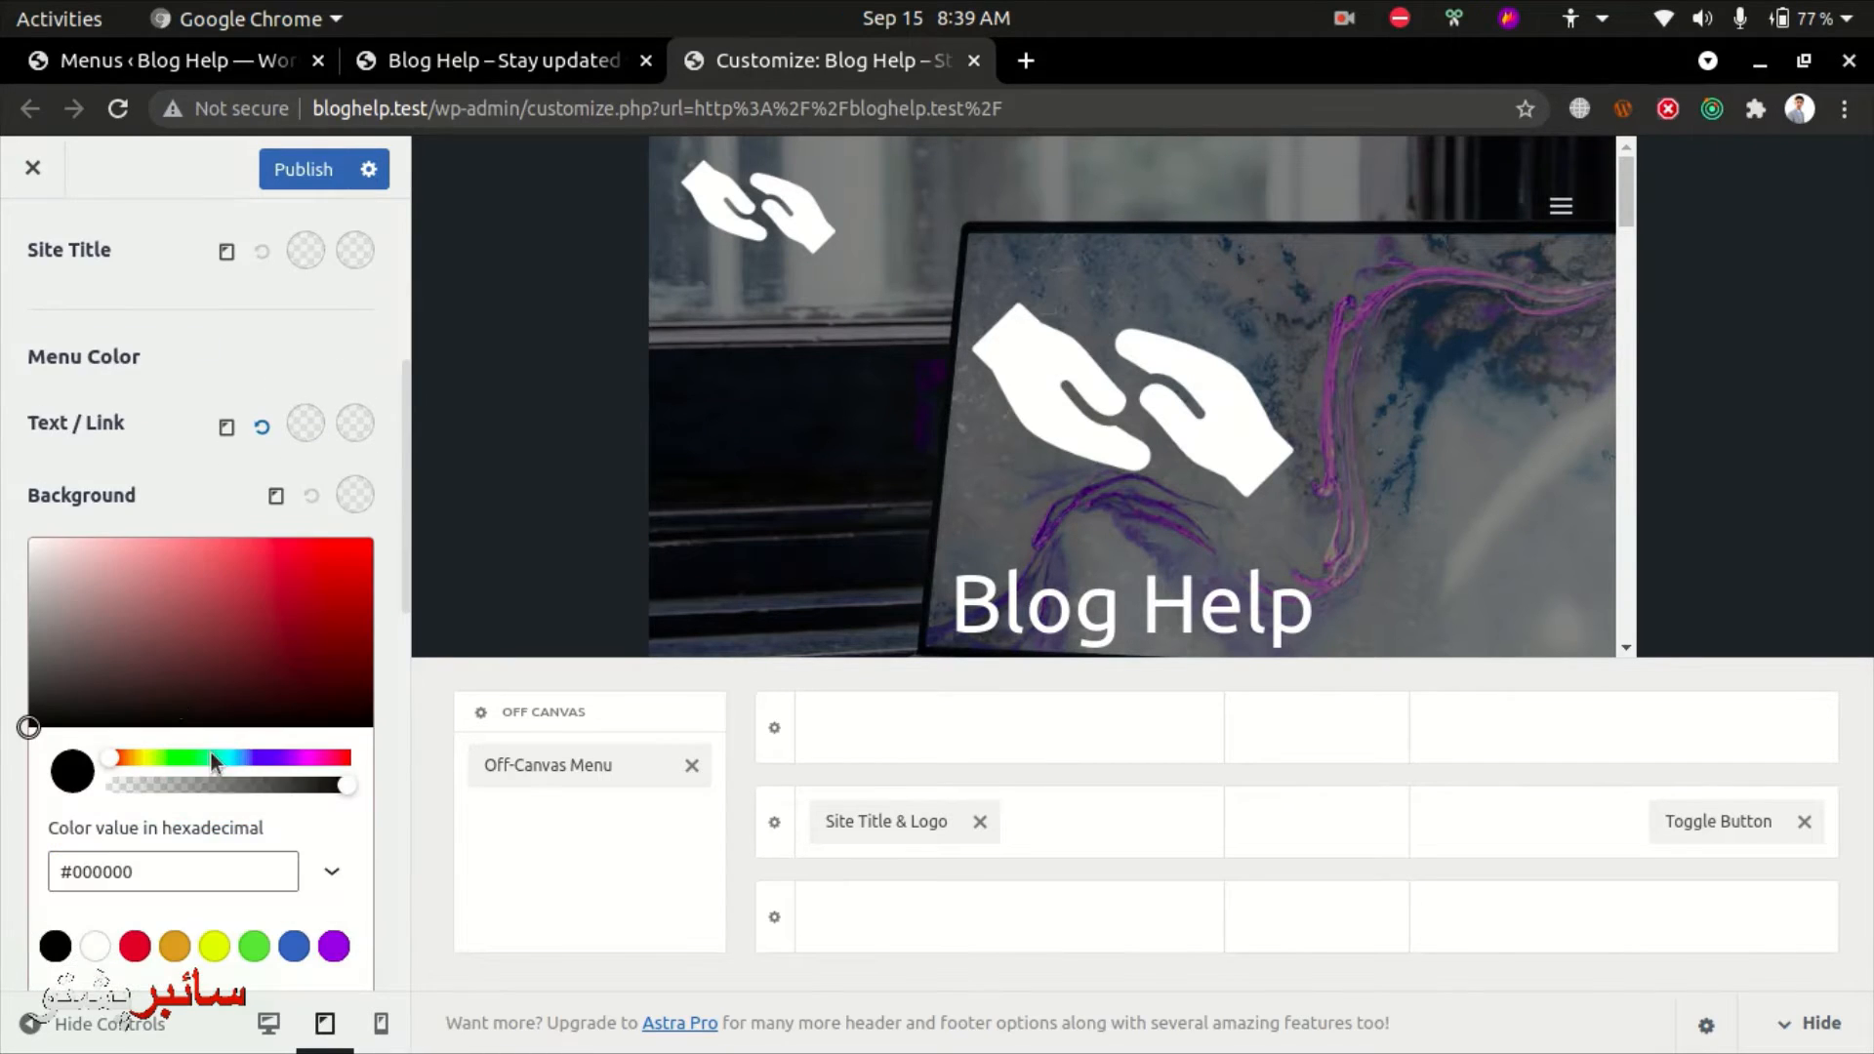
{"action": "left_click_drag", "start_coordinate": [107, 673], "coordinate": [8, 646]}
{"action": "left_click", "coordinate": [1561, 206]}
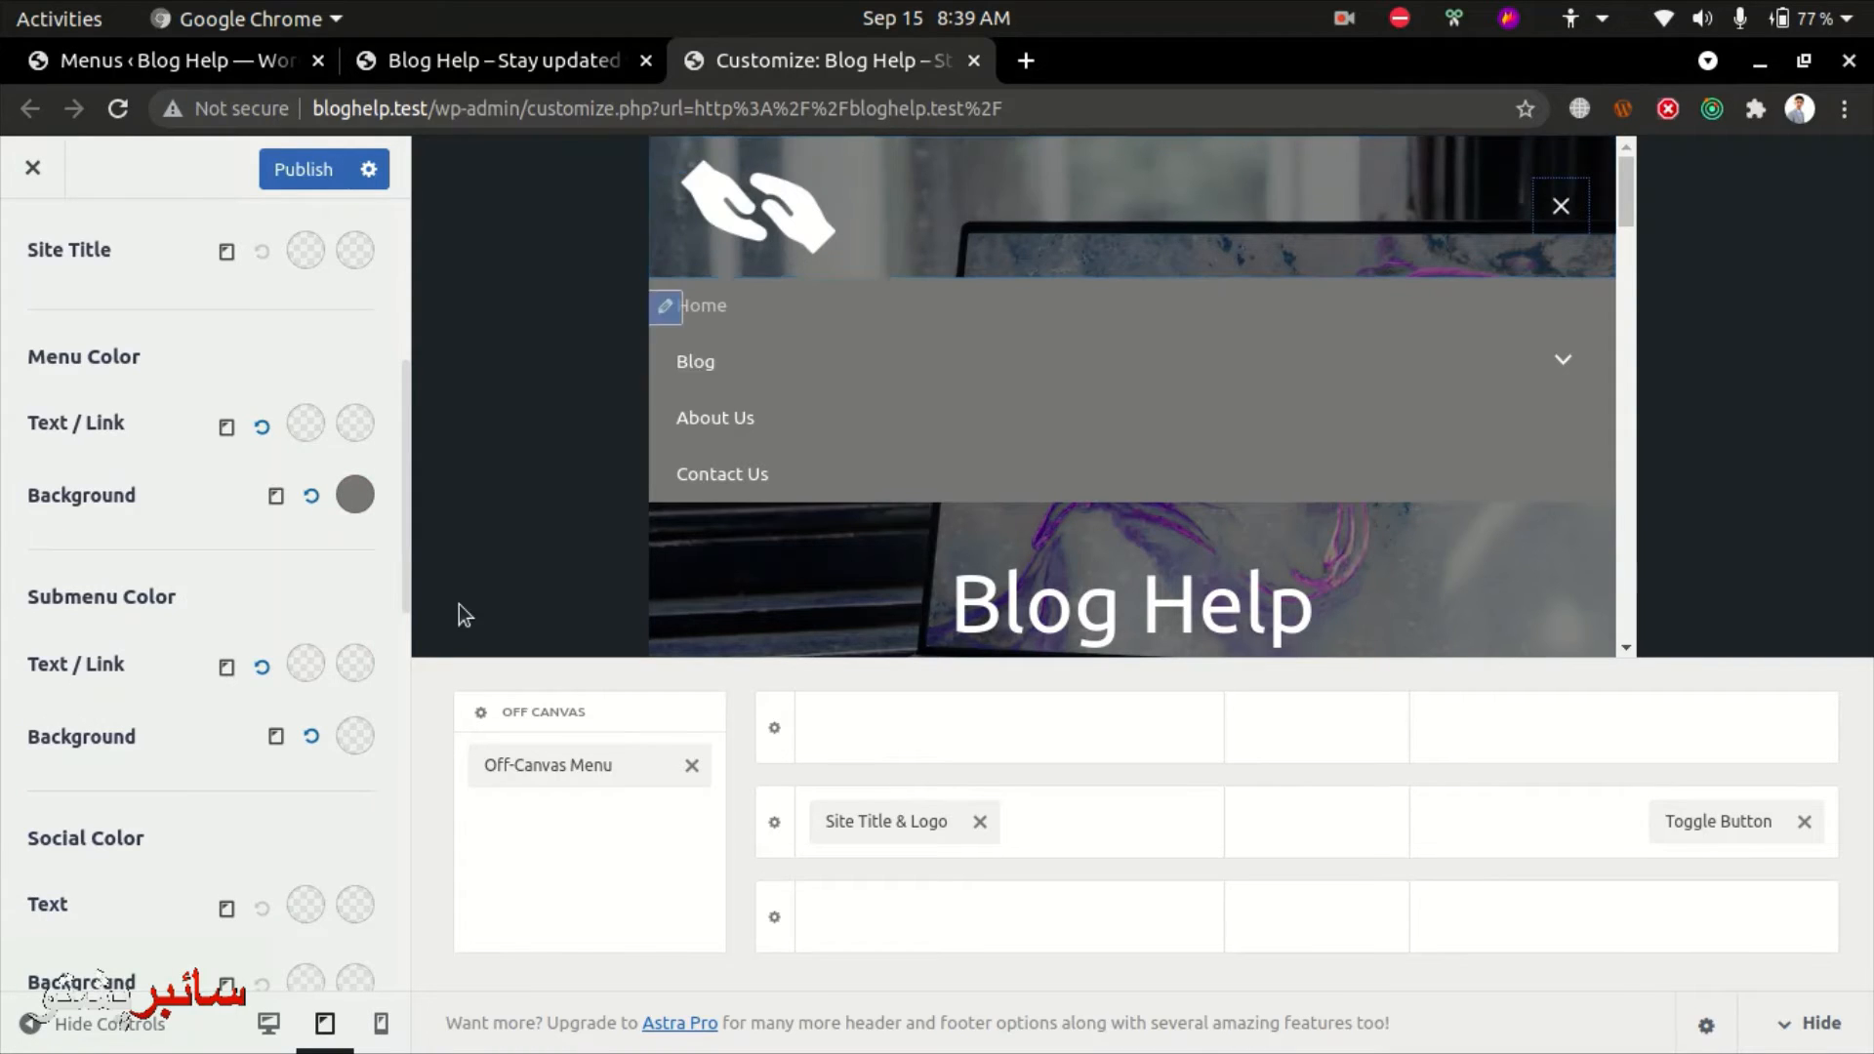
Lighten the tablet menu's background colour through a paler grey to white.
{"action": "left_click", "coordinate": [363, 499]}
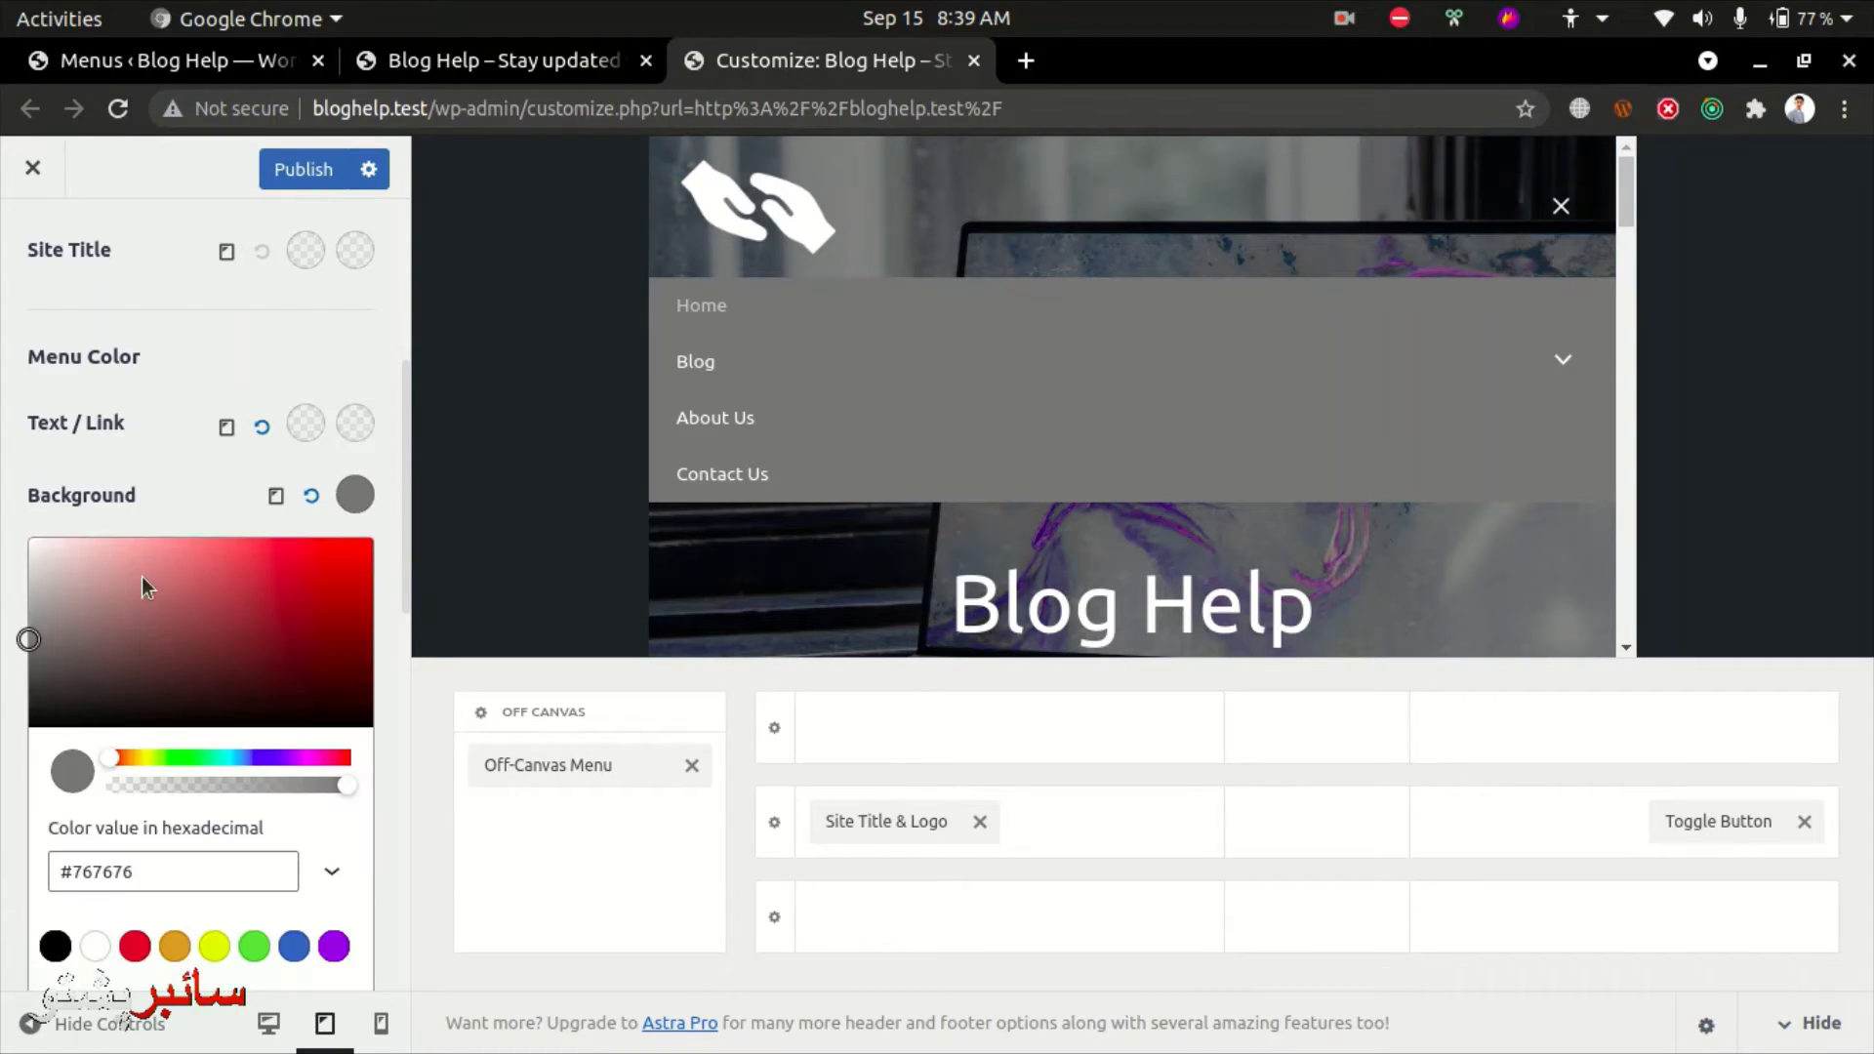
{"action": "left_click", "coordinate": [21, 614]}
{"action": "left_click", "coordinate": [14, 746]}
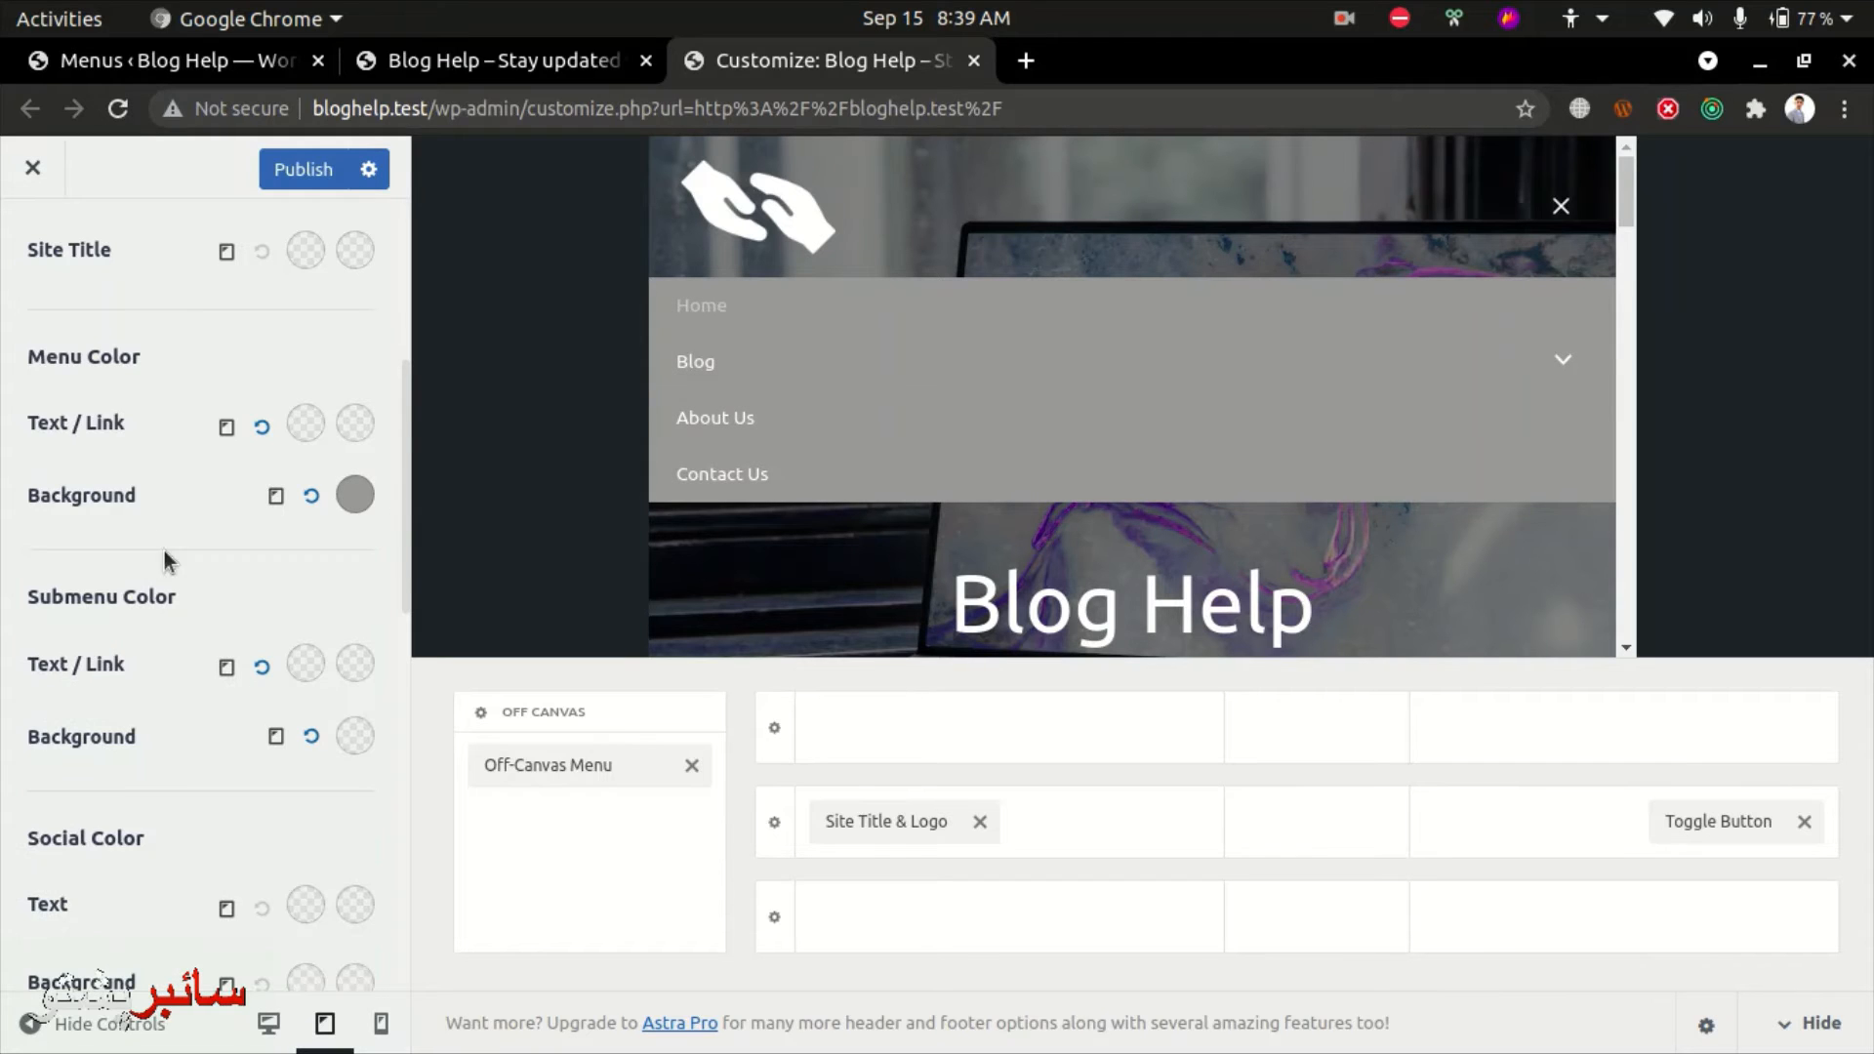
{"action": "left_click", "coordinate": [361, 492]}
{"action": "left_click_drag", "start_coordinate": [225, 605], "coordinate": [29, 534]}
{"action": "left_click", "coordinate": [5, 547]}
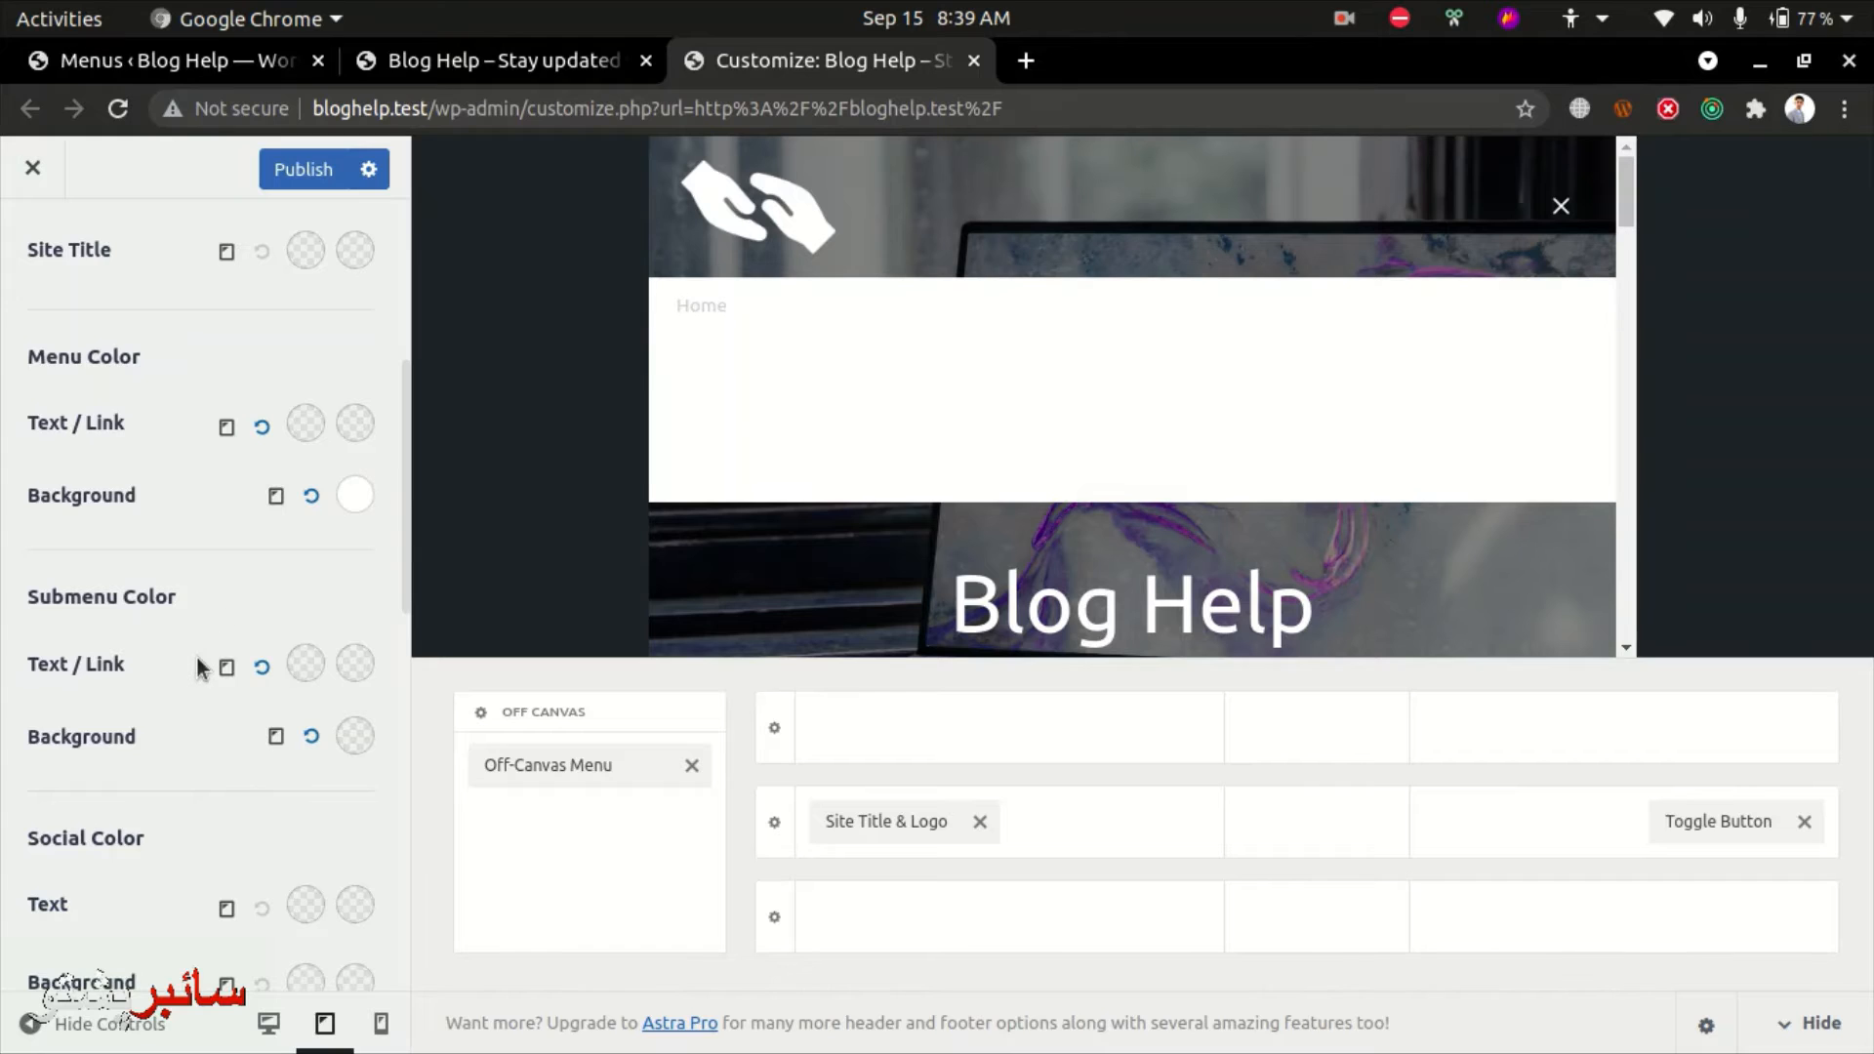
Set the tablet submenu's text/link colour to black.
{"action": "left_click", "coordinate": [303, 668]}
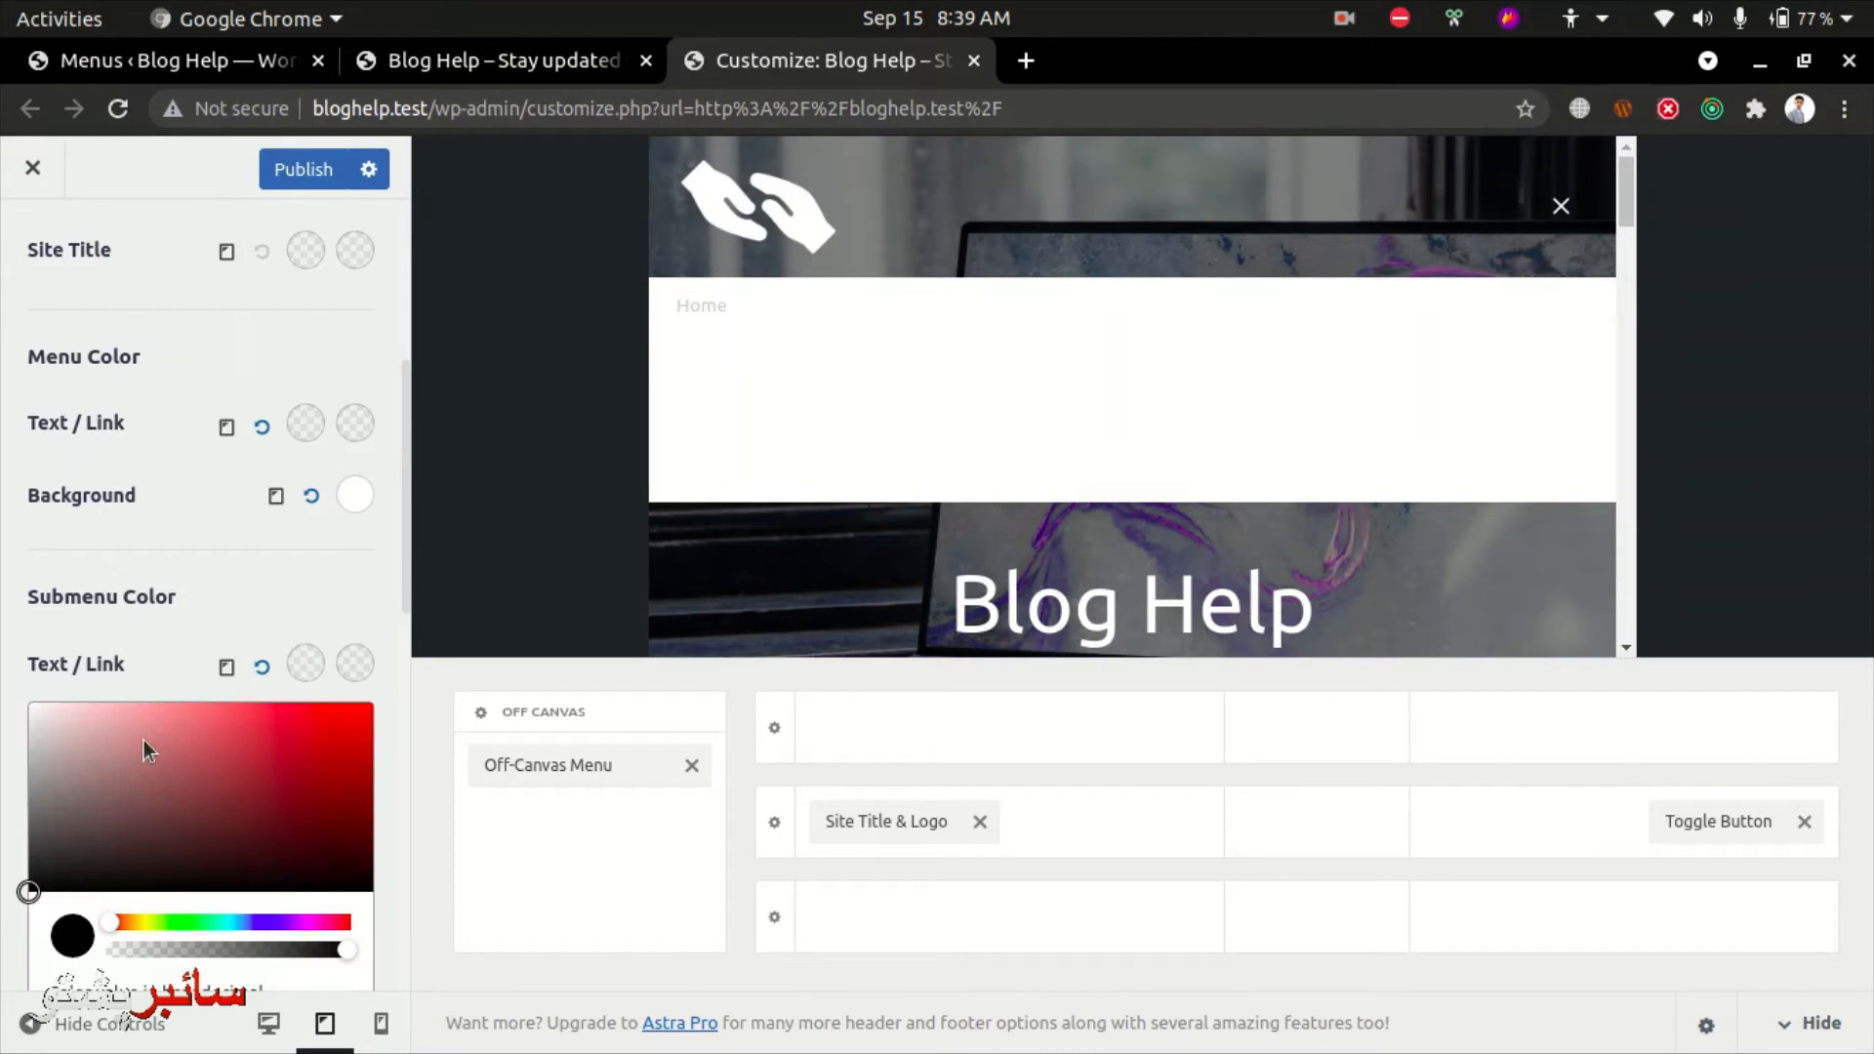
{"action": "left_click_drag", "start_coordinate": [110, 750], "coordinate": [5, 925]}
{"action": "left_click", "coordinate": [5, 935]}
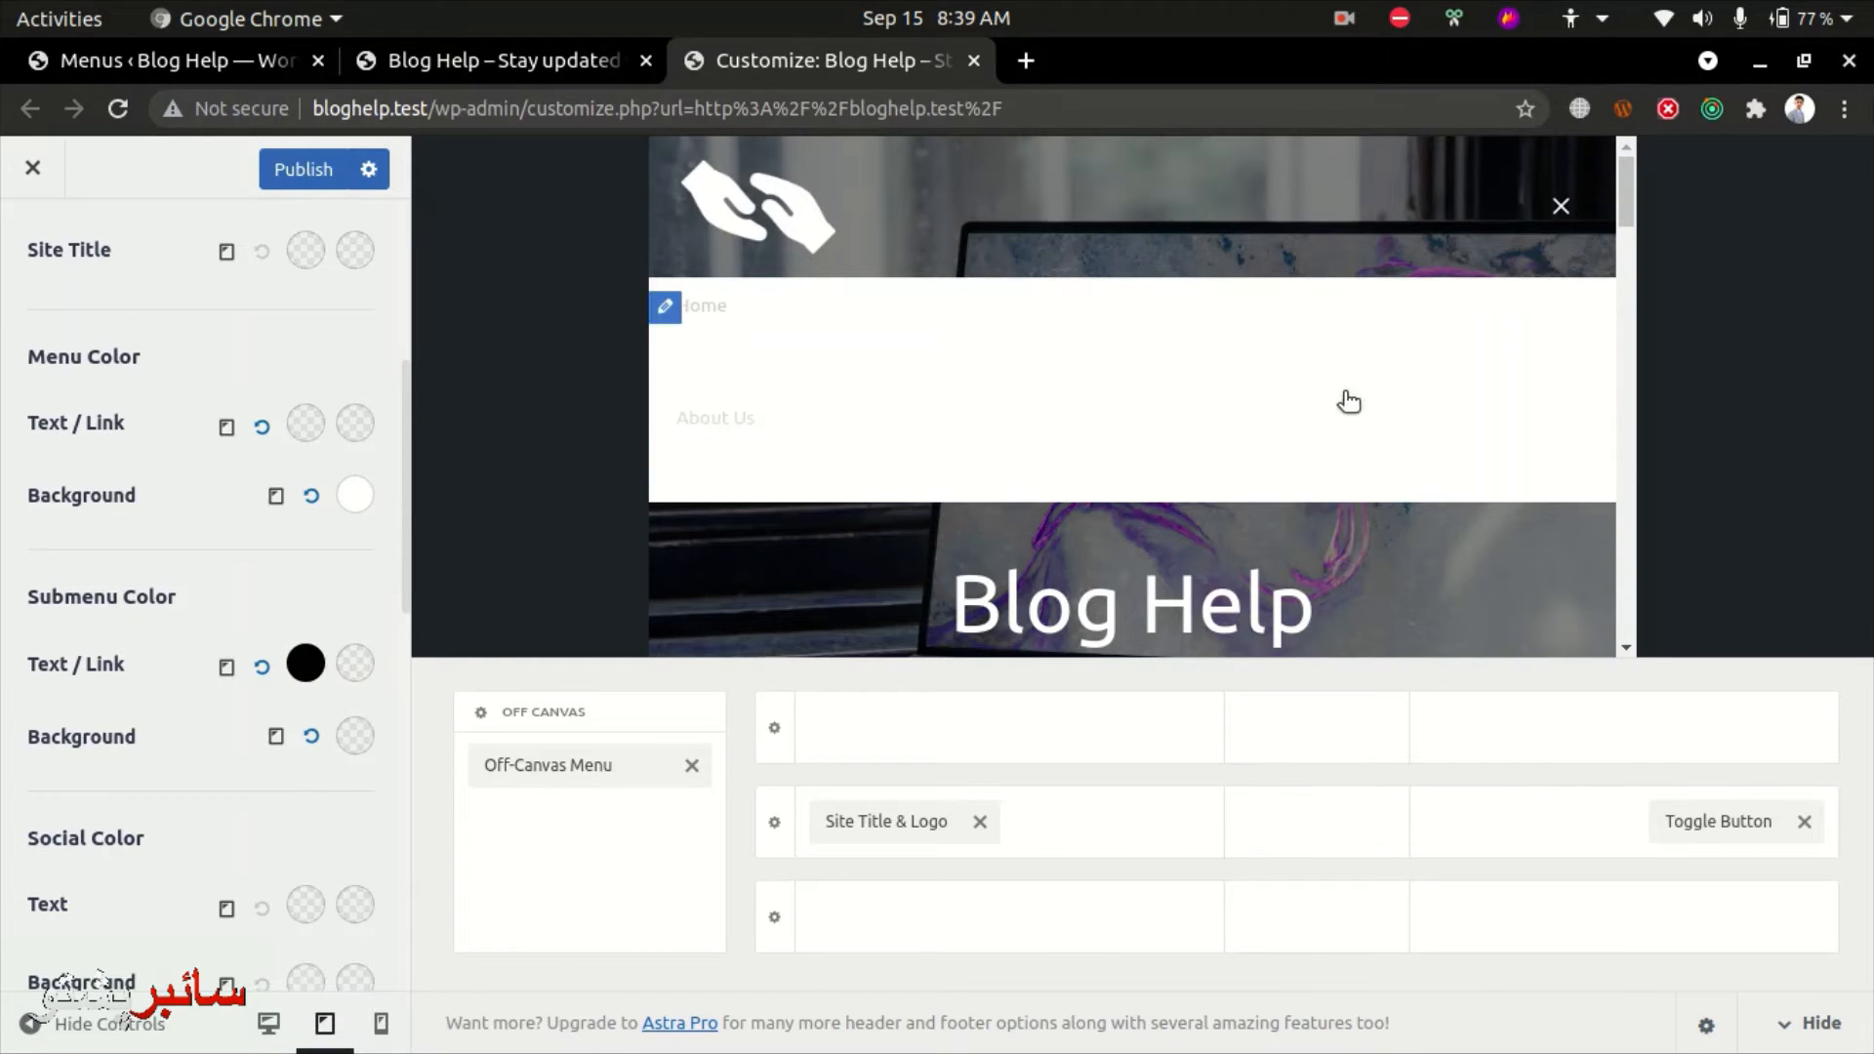
{"action": "scroll", "coordinate": [273, 727], "scroll_direction": "down", "scroll_amount": 1}
{"action": "scroll", "coordinate": [293, 624], "scroll_direction": "up", "scroll_amount": 1}
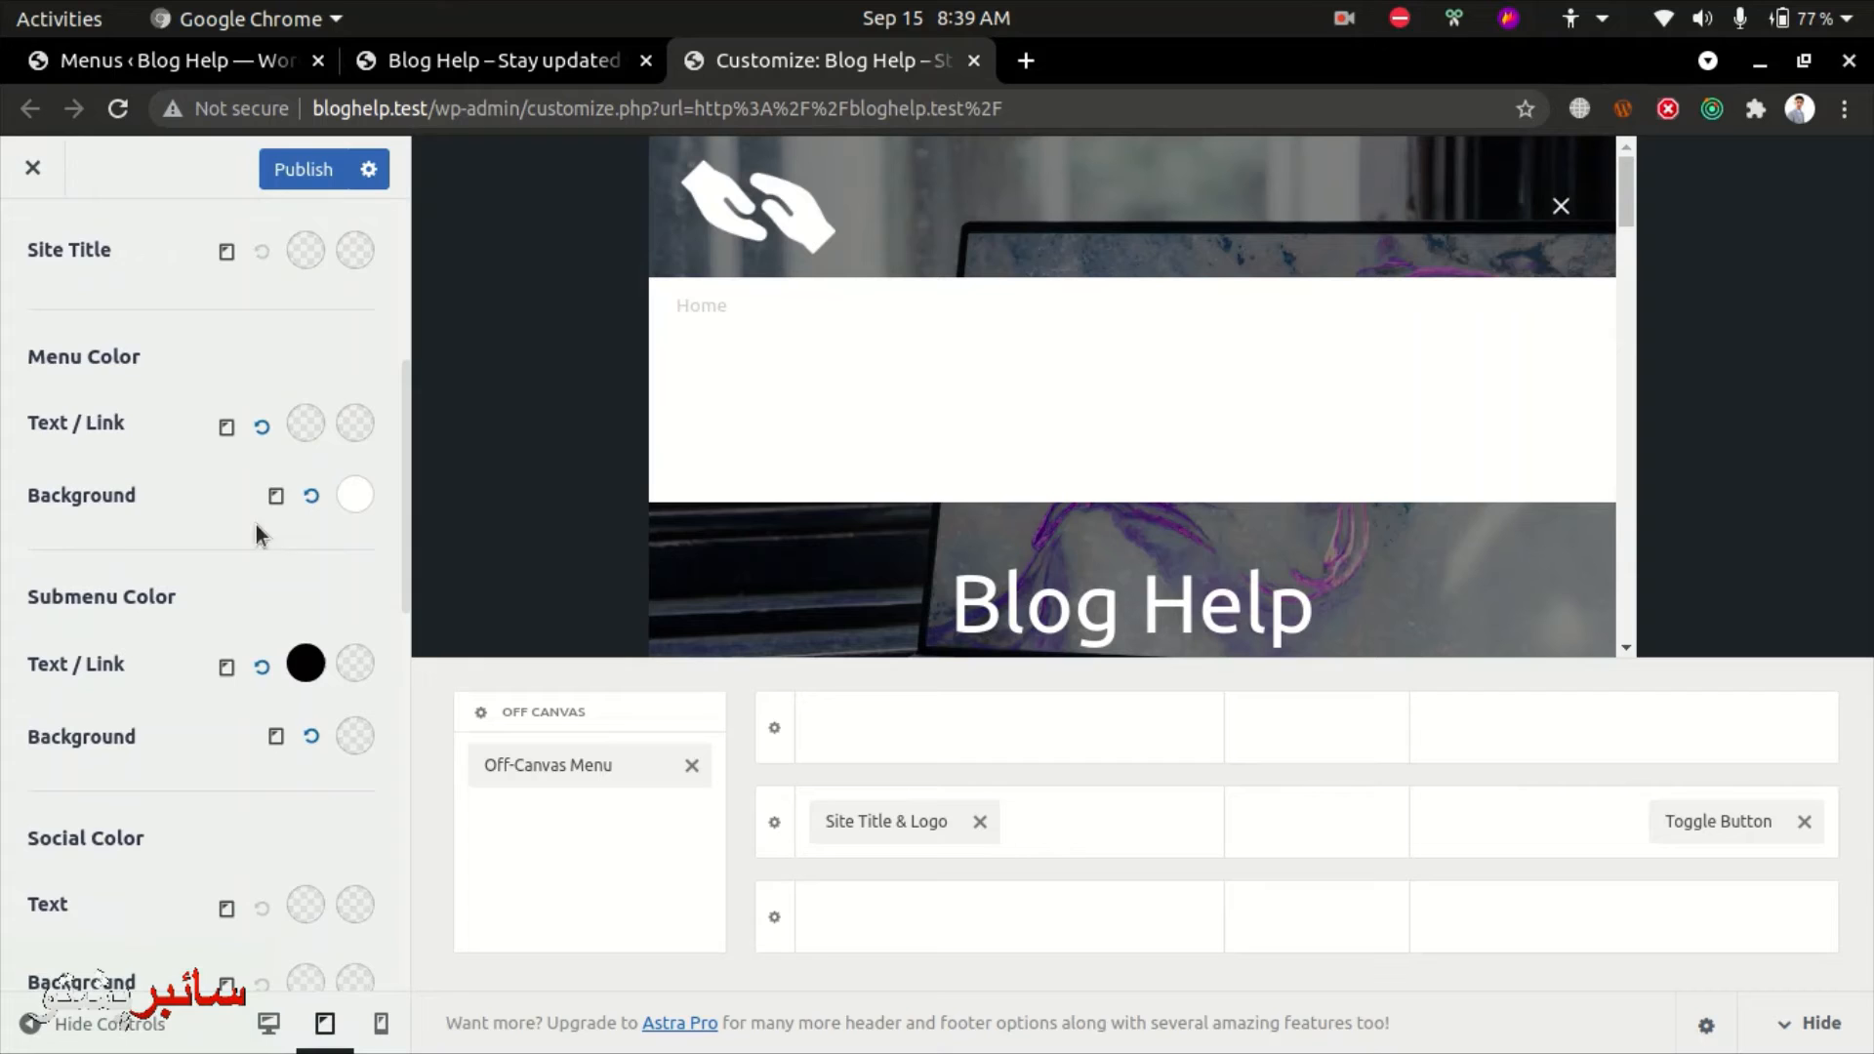
Set the tablet menu's text/link colour to black.
{"action": "left_click", "coordinate": [306, 425]}
{"action": "left_click_drag", "start_coordinate": [155, 502], "coordinate": [5, 694]}
{"action": "left_click", "coordinate": [4, 694]}
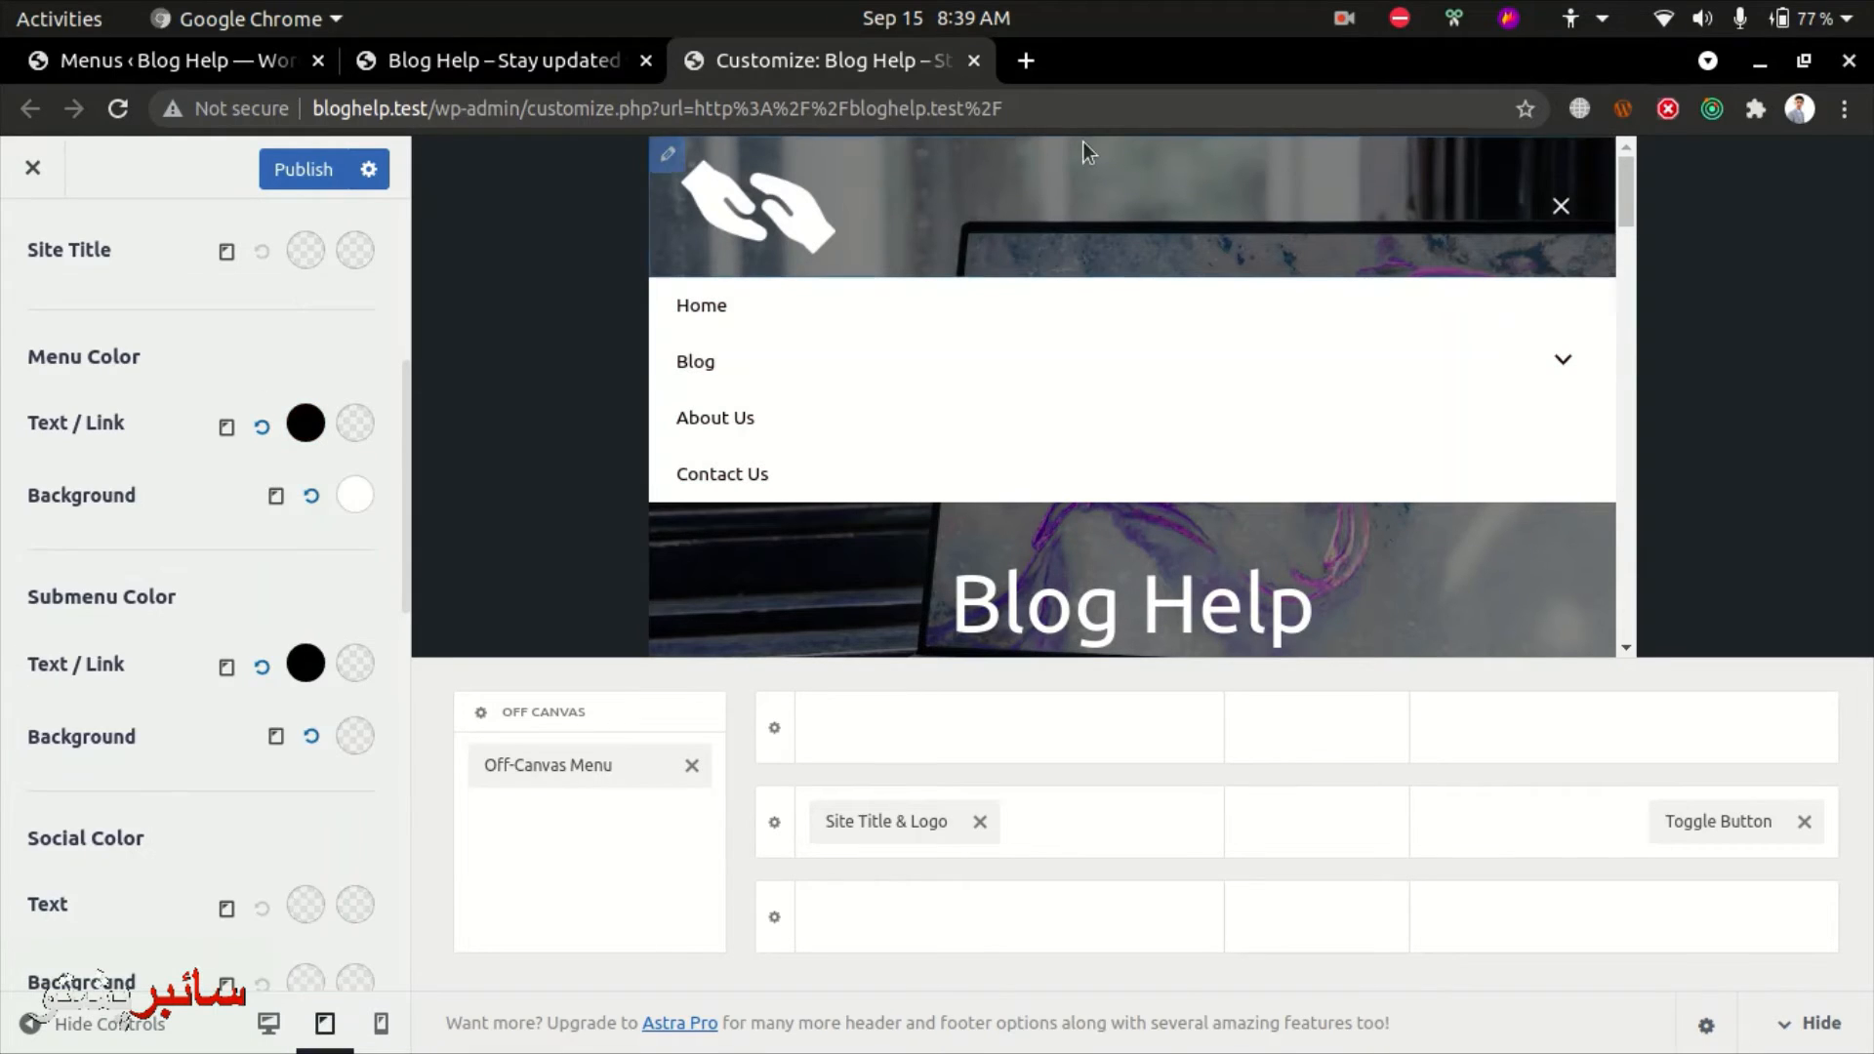
Expand the Blog submenu in the preview and set the tablet submenu's background colour to light grey.
{"action": "left_click", "coordinate": [1561, 367]}
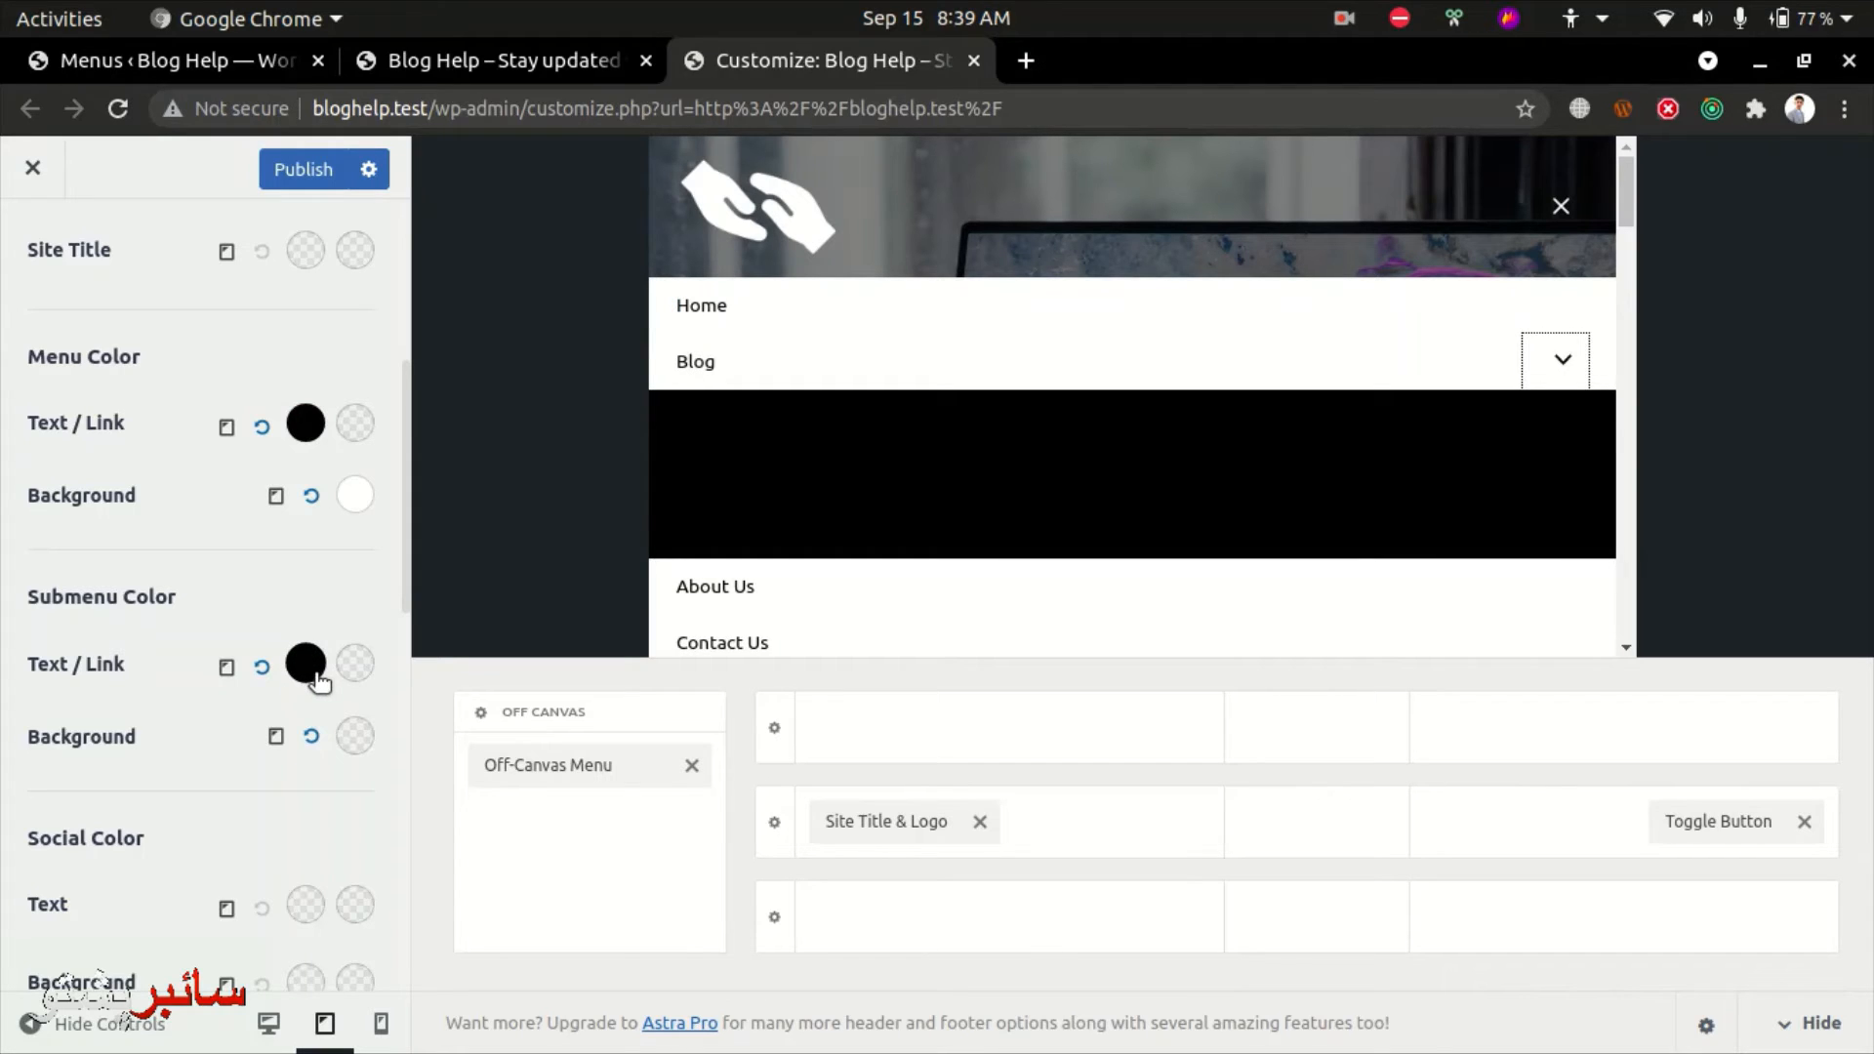
{"action": "left_click", "coordinate": [356, 737]}
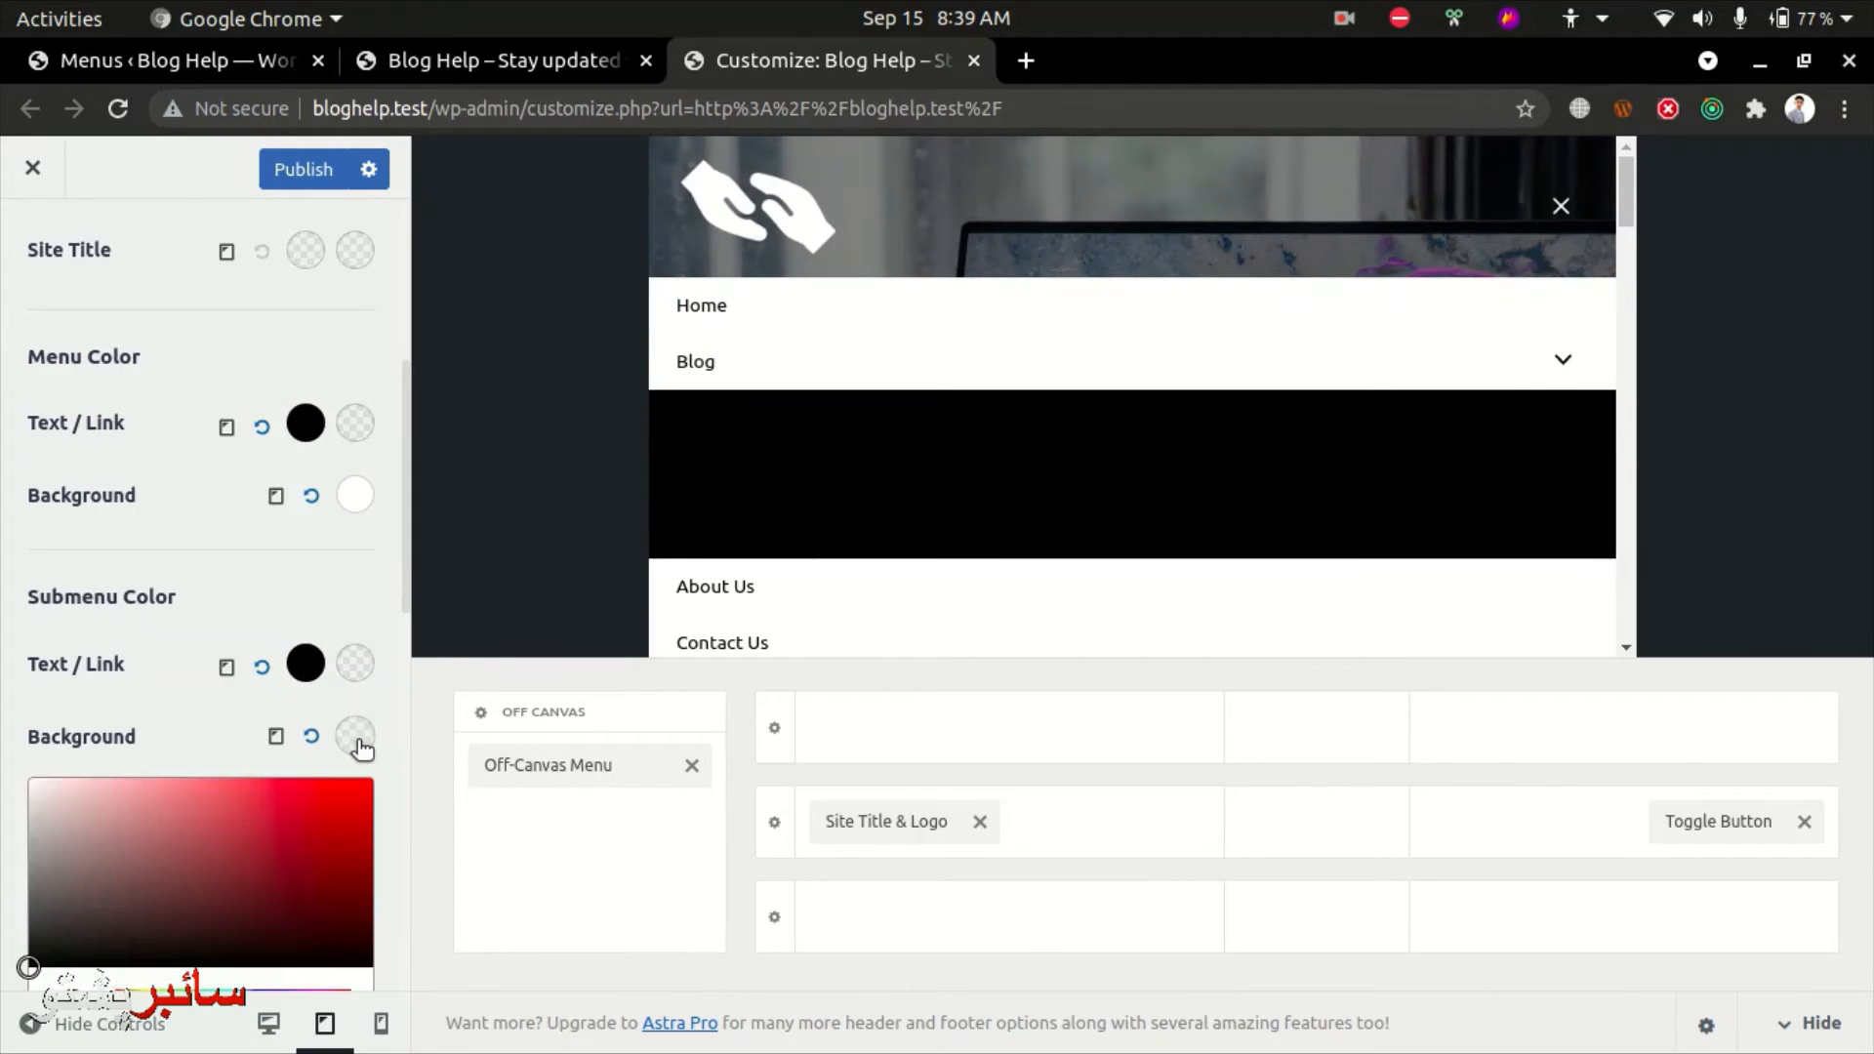
{"action": "mouse_move", "coordinate": [31, 895]}
{"action": "left_mouse_down"}
{"action": "mouse_move", "coordinate": [3, 710]}
{"action": "mouse_move", "coordinate": [3, 800]}
{"action": "left_mouse_up"}
{"action": "left_click", "coordinate": [406, 673]}
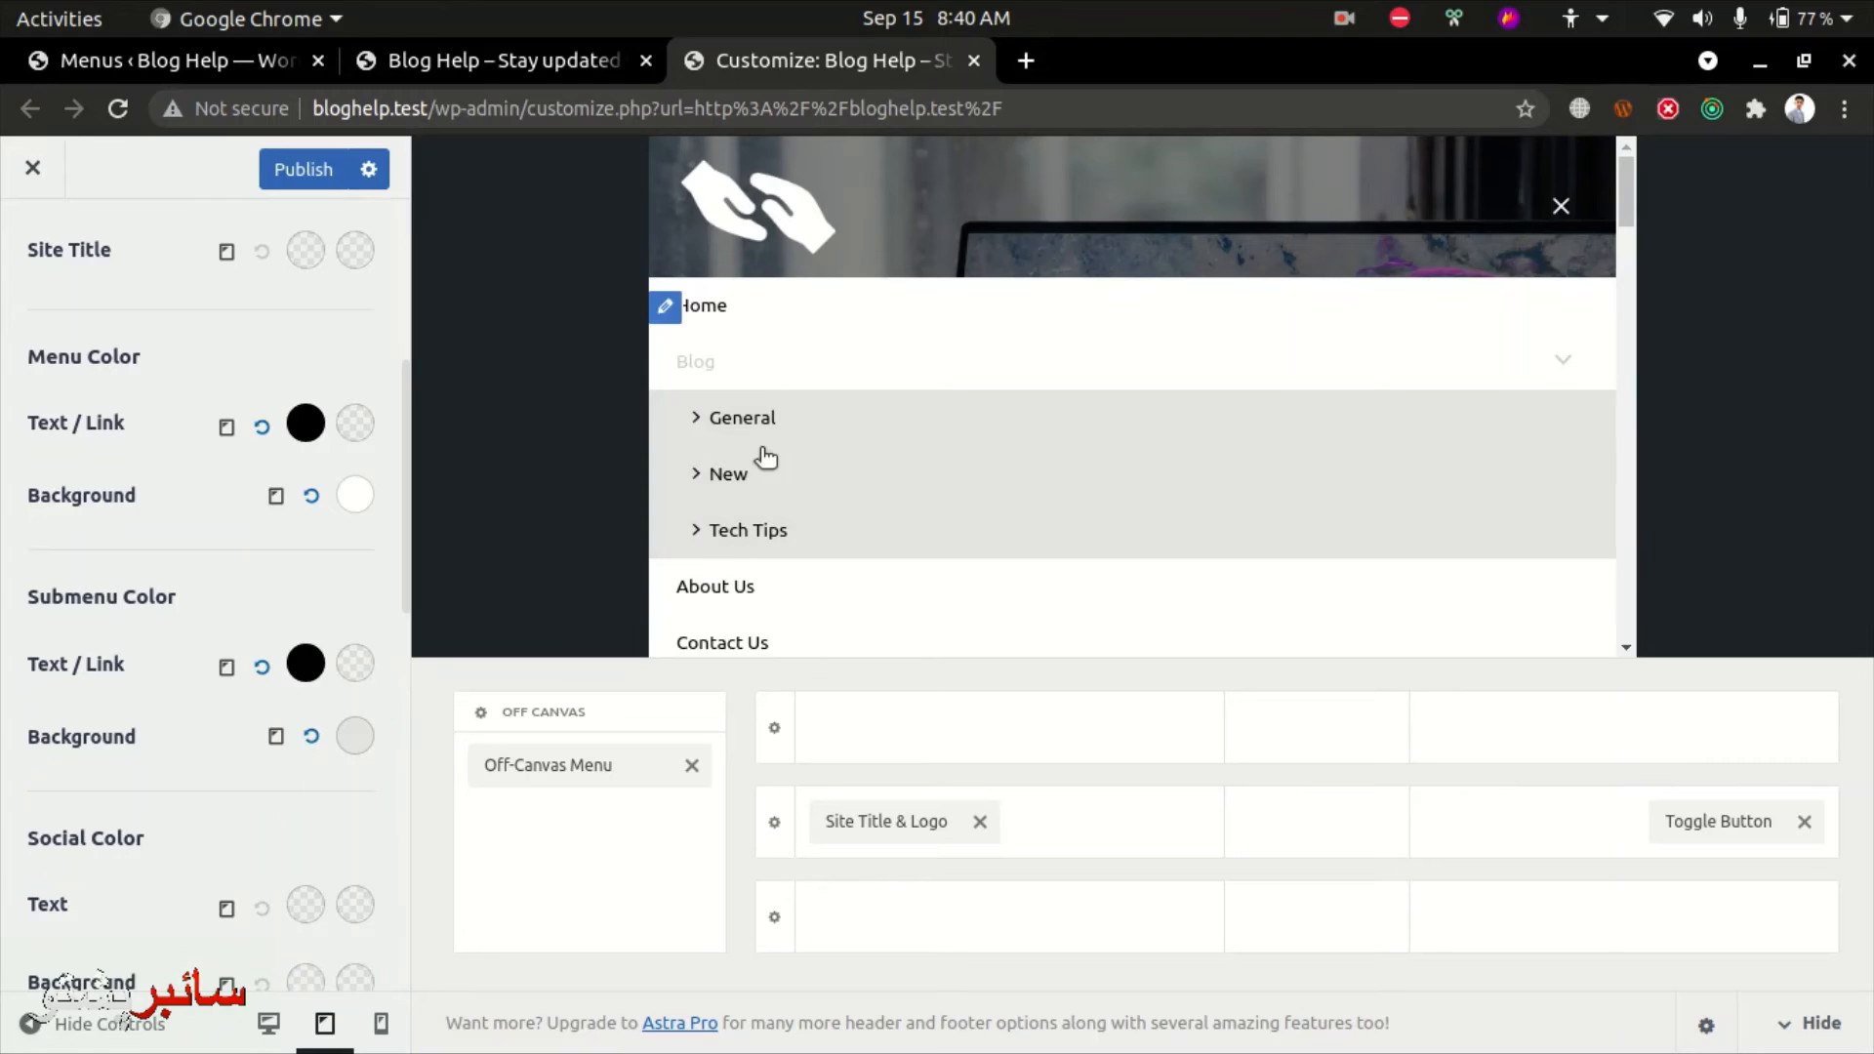
Follow the Tech Tips sub item in the preview menu and publish the colour changes.
{"action": "scroll", "coordinate": [775, 478], "scroll_direction": "down", "scroll_amount": 3}
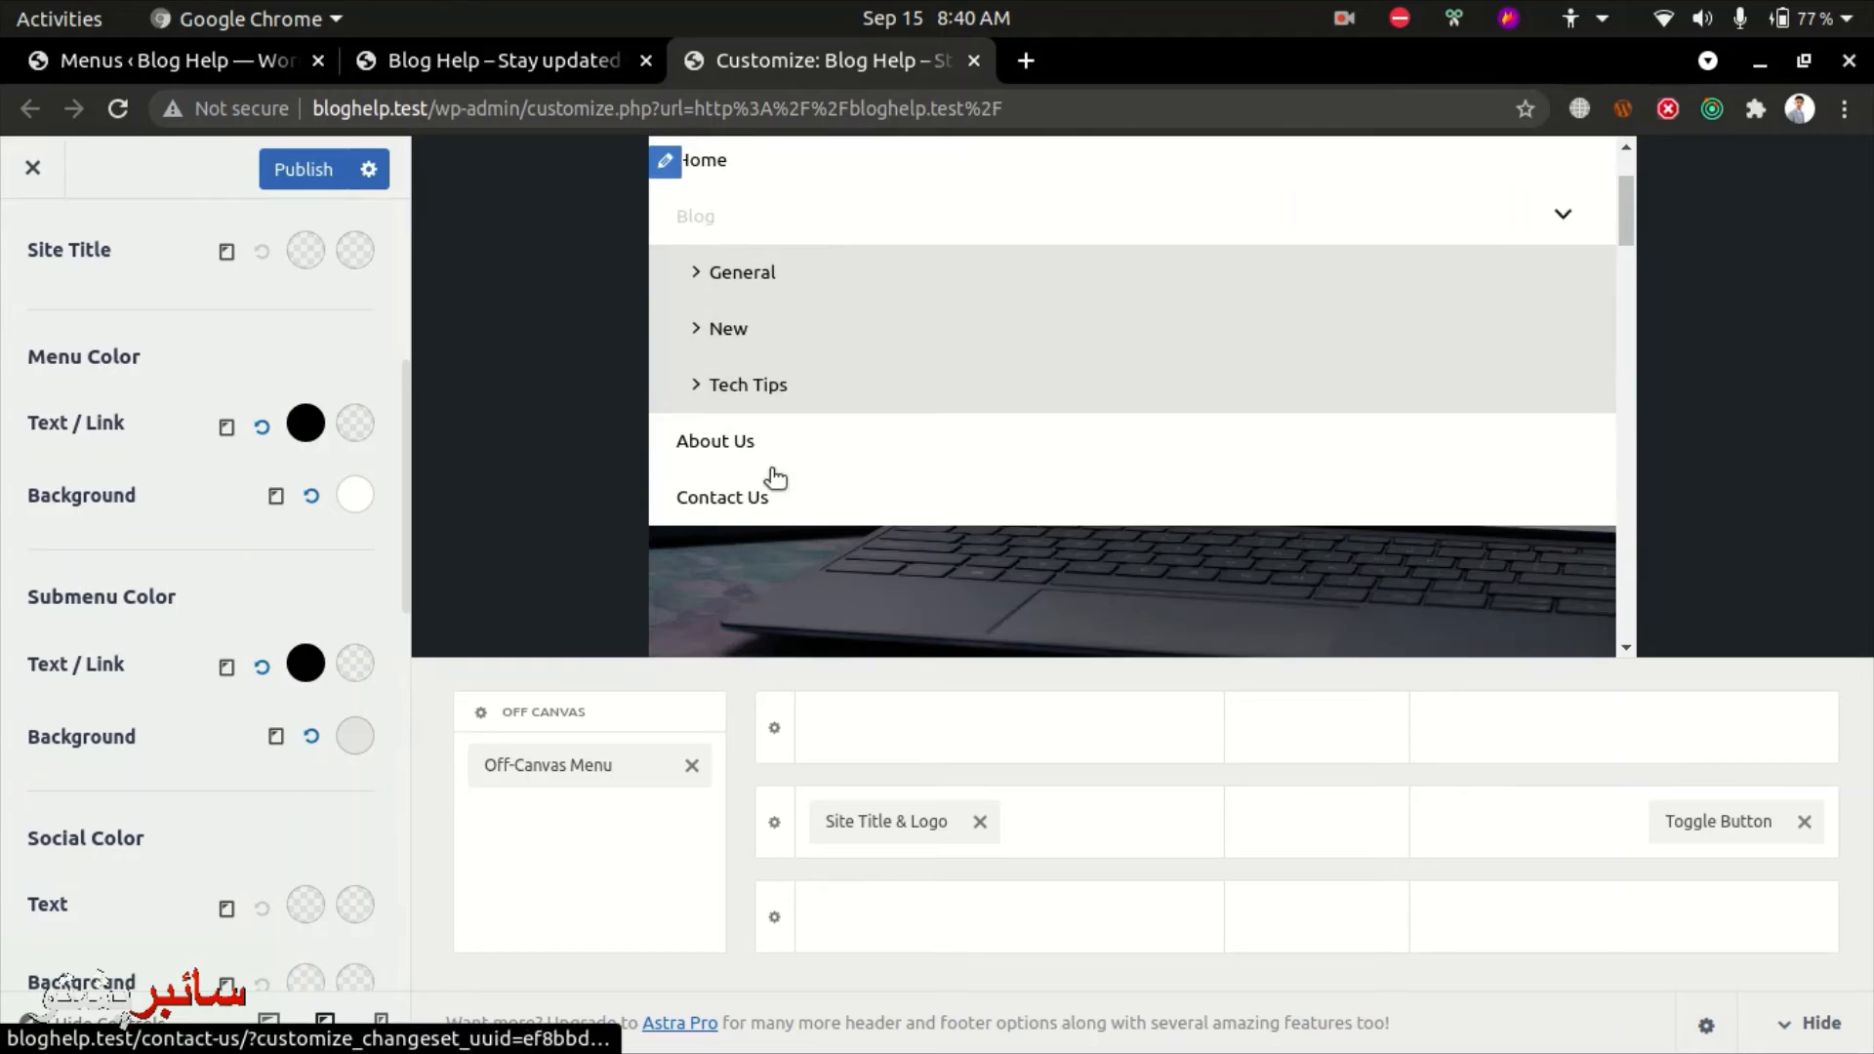
{"action": "left_click", "coordinate": [689, 385]}
{"action": "left_click", "coordinate": [293, 168]}
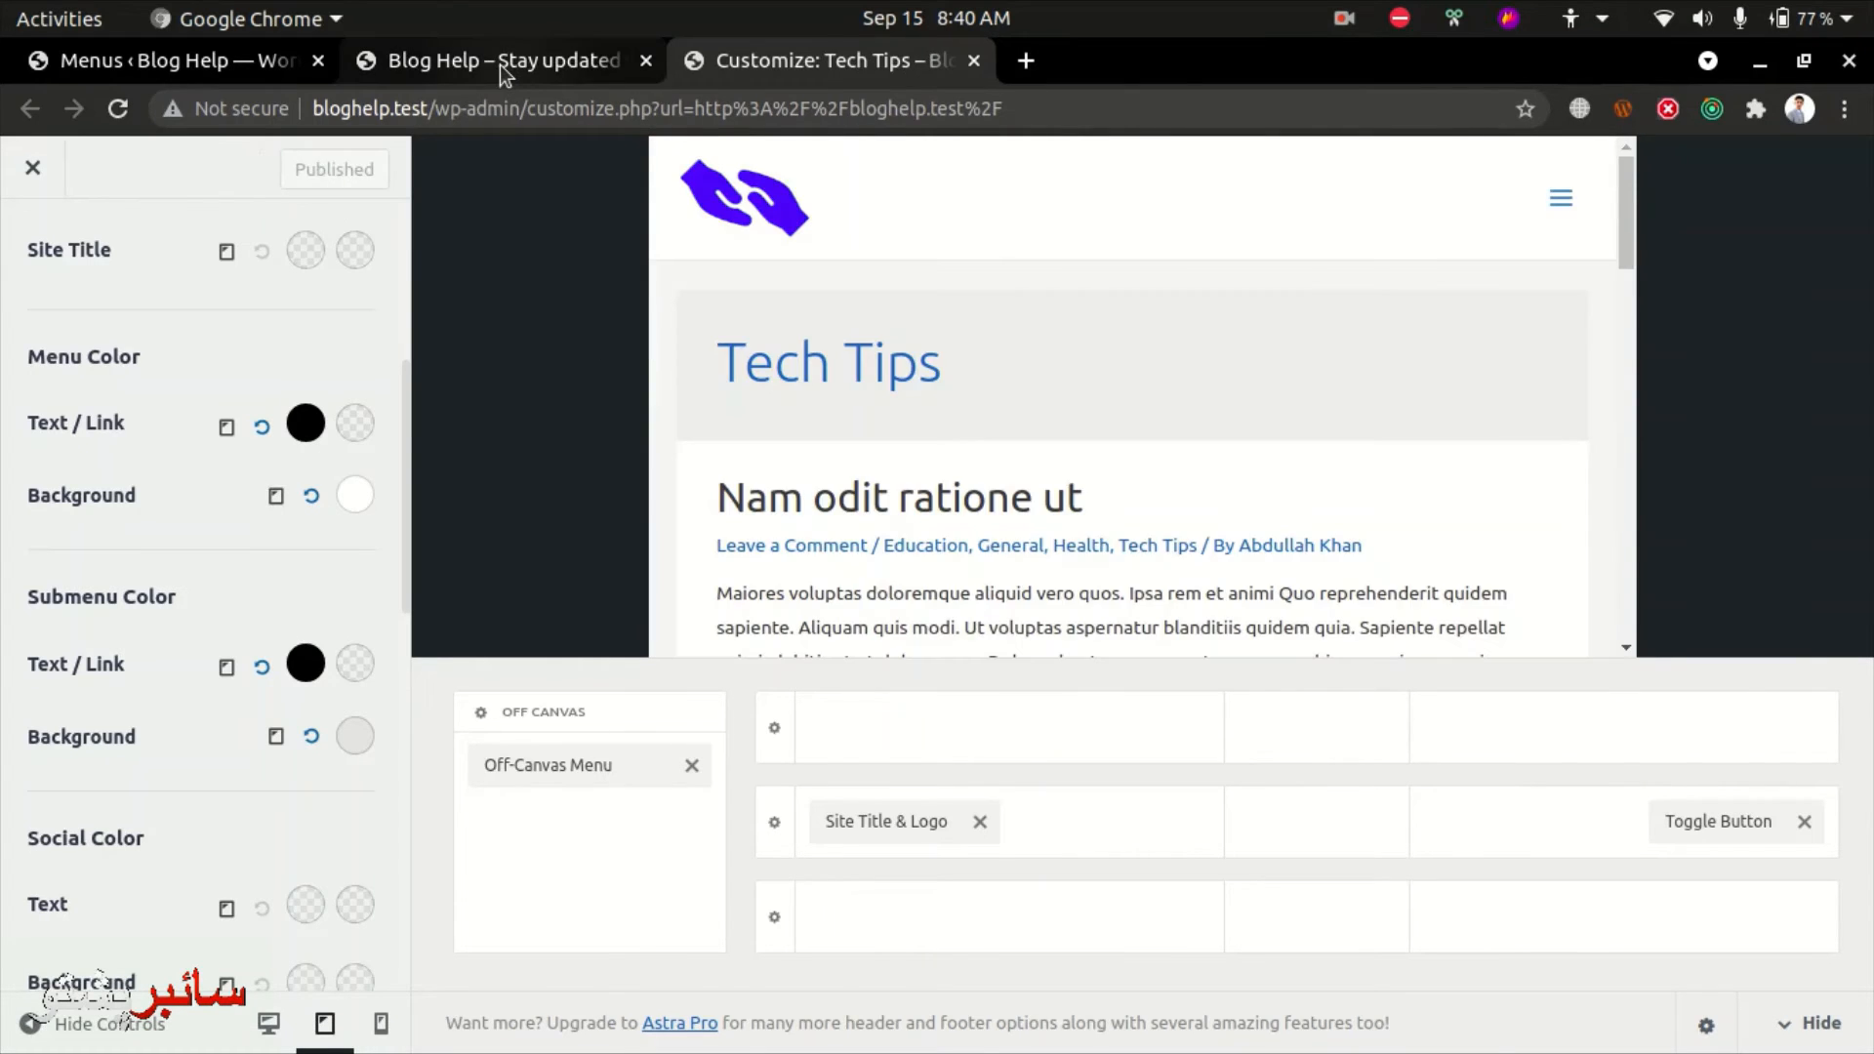
Reload the live site in the Galaxy S5 view and check its menu and Blog submenu colours.
{"action": "left_click", "coordinate": [500, 64]}
{"action": "key", "text": "ctrl+r"}
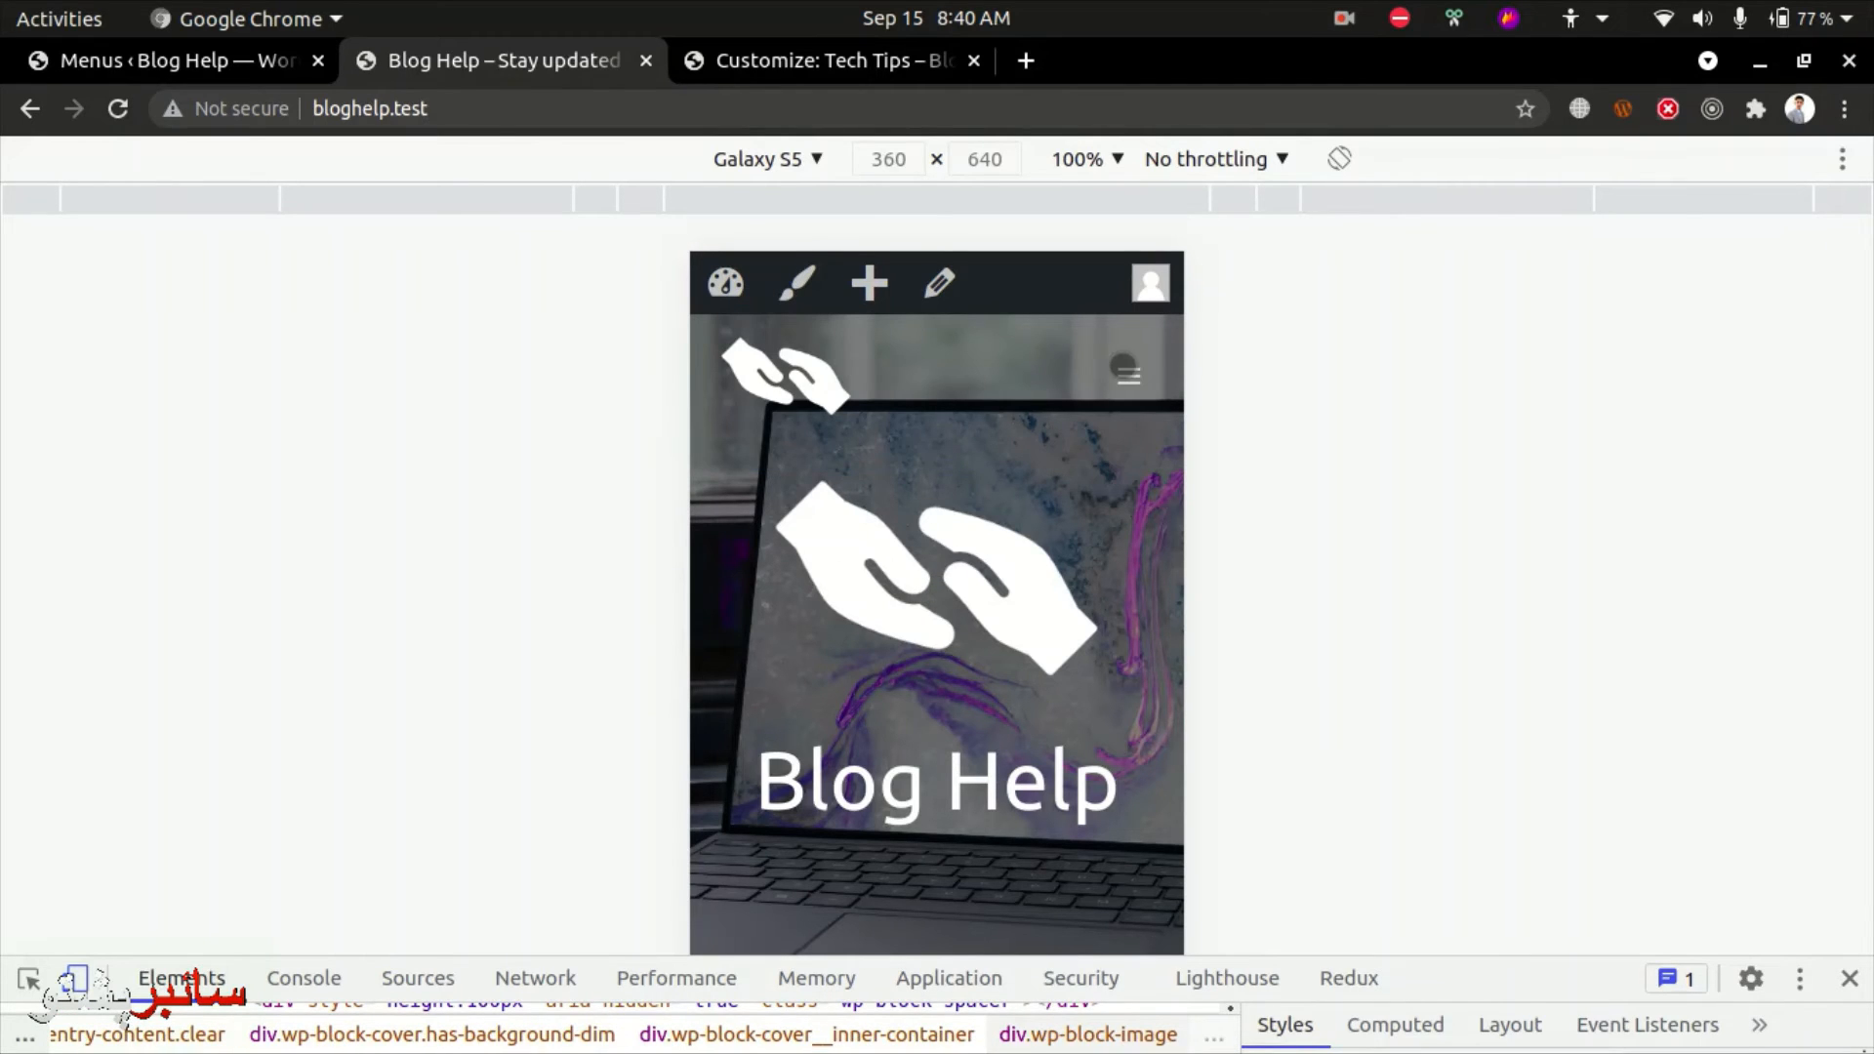
{"action": "left_click", "coordinate": [1122, 367]}
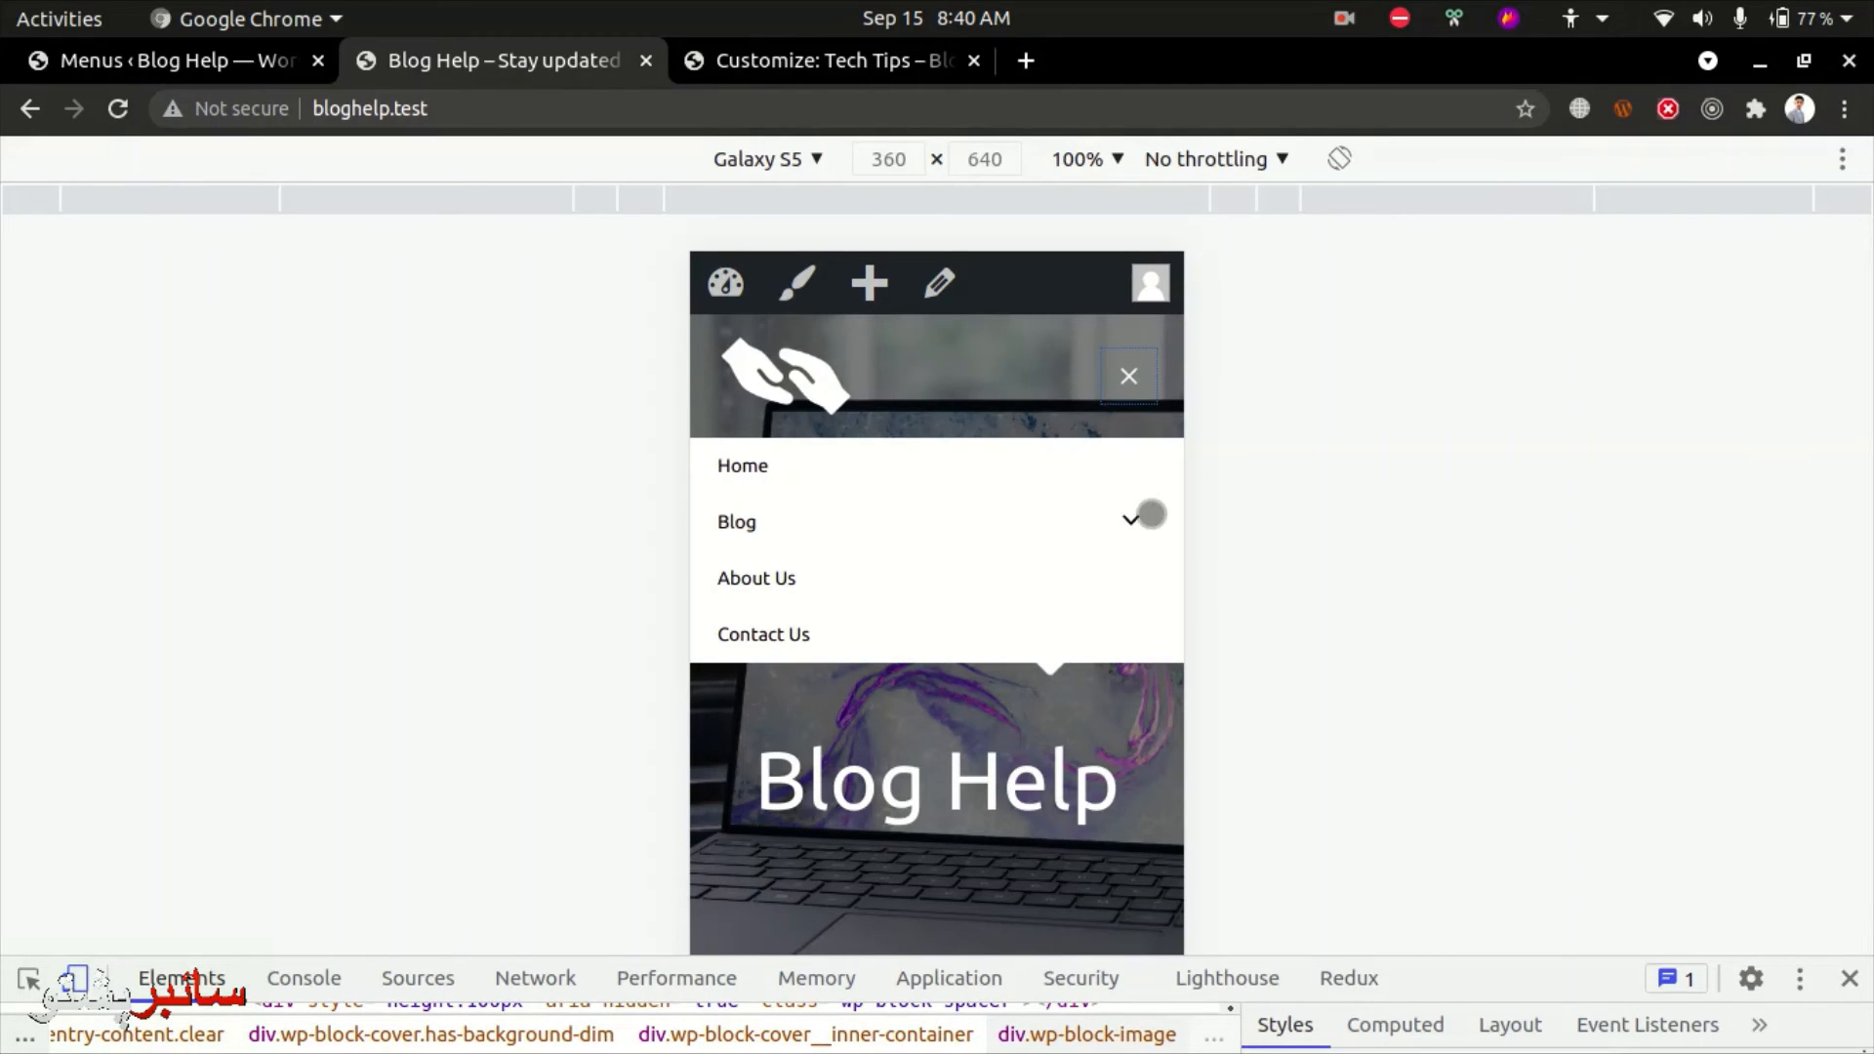
{"action": "left_click", "coordinate": [1137, 518]}
{"action": "left_click", "coordinate": [1128, 377]}
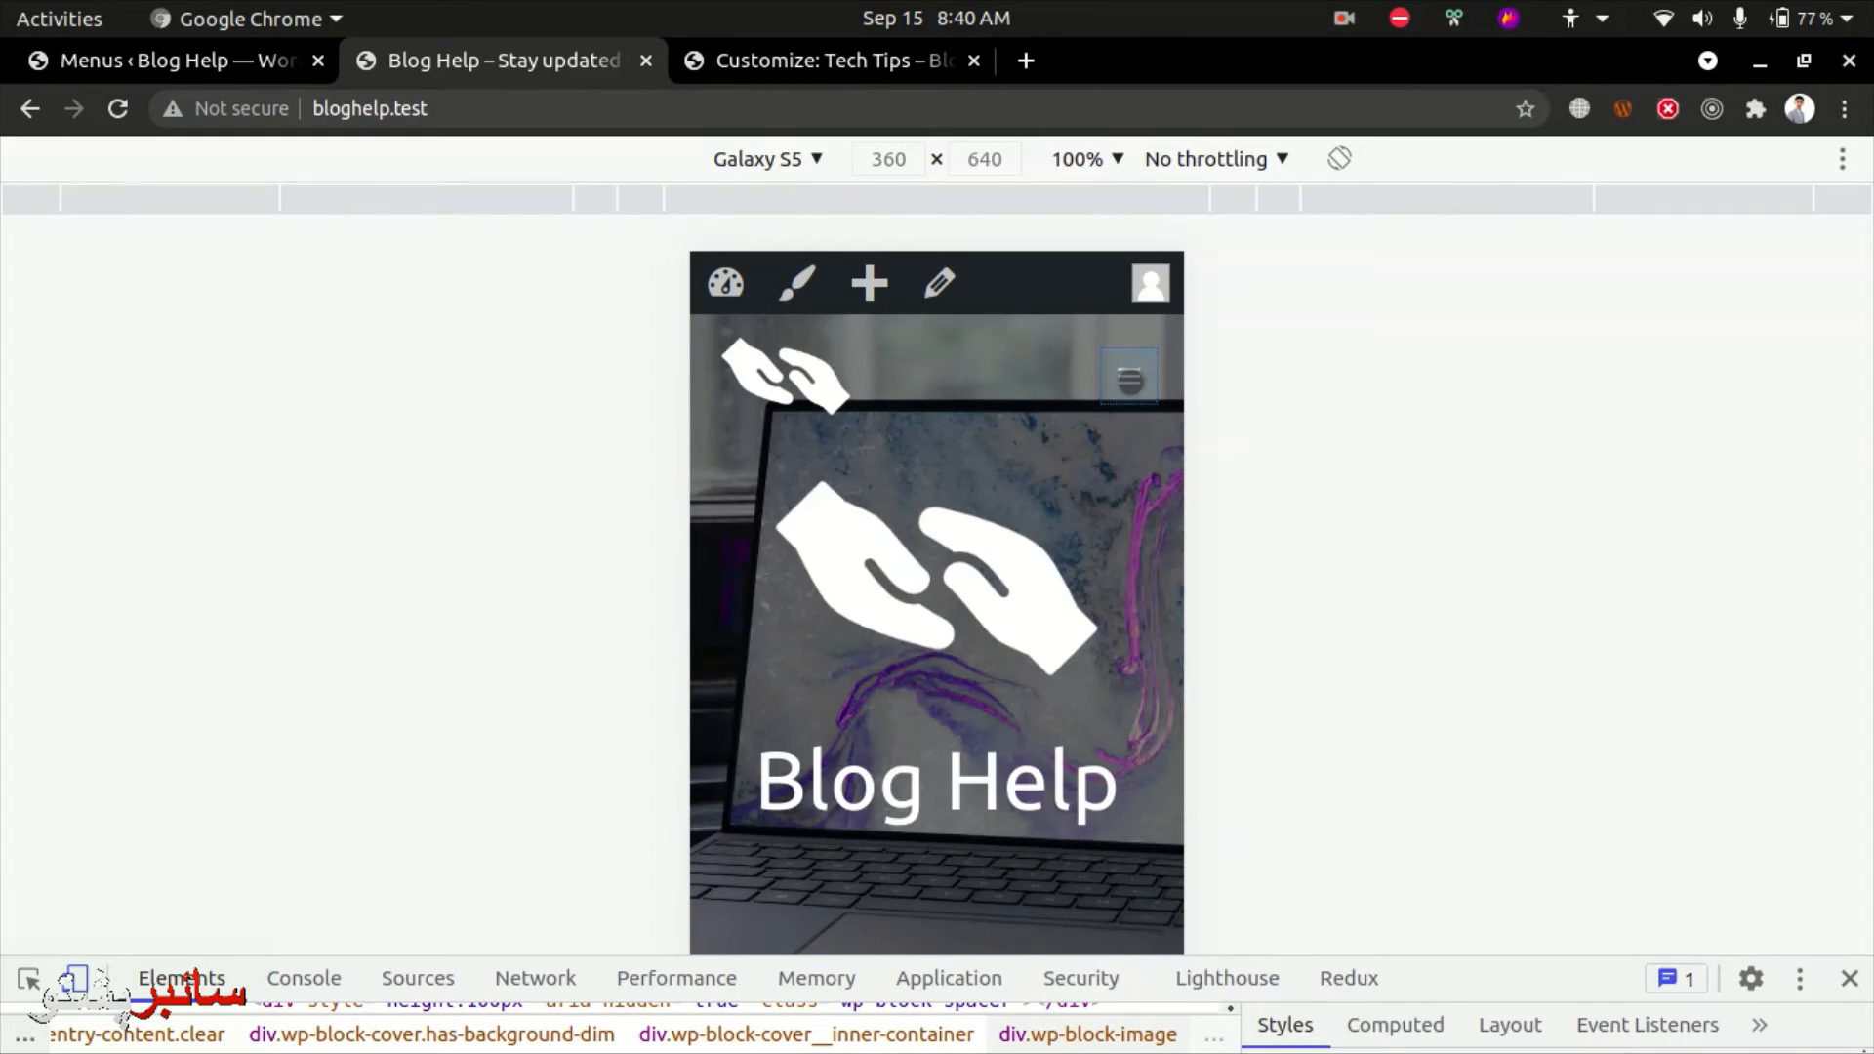
Switch the device emulation to iPhone 6/7/8 Plus and check the home page and its toggle menu.
{"action": "left_click", "coordinate": [800, 161]}
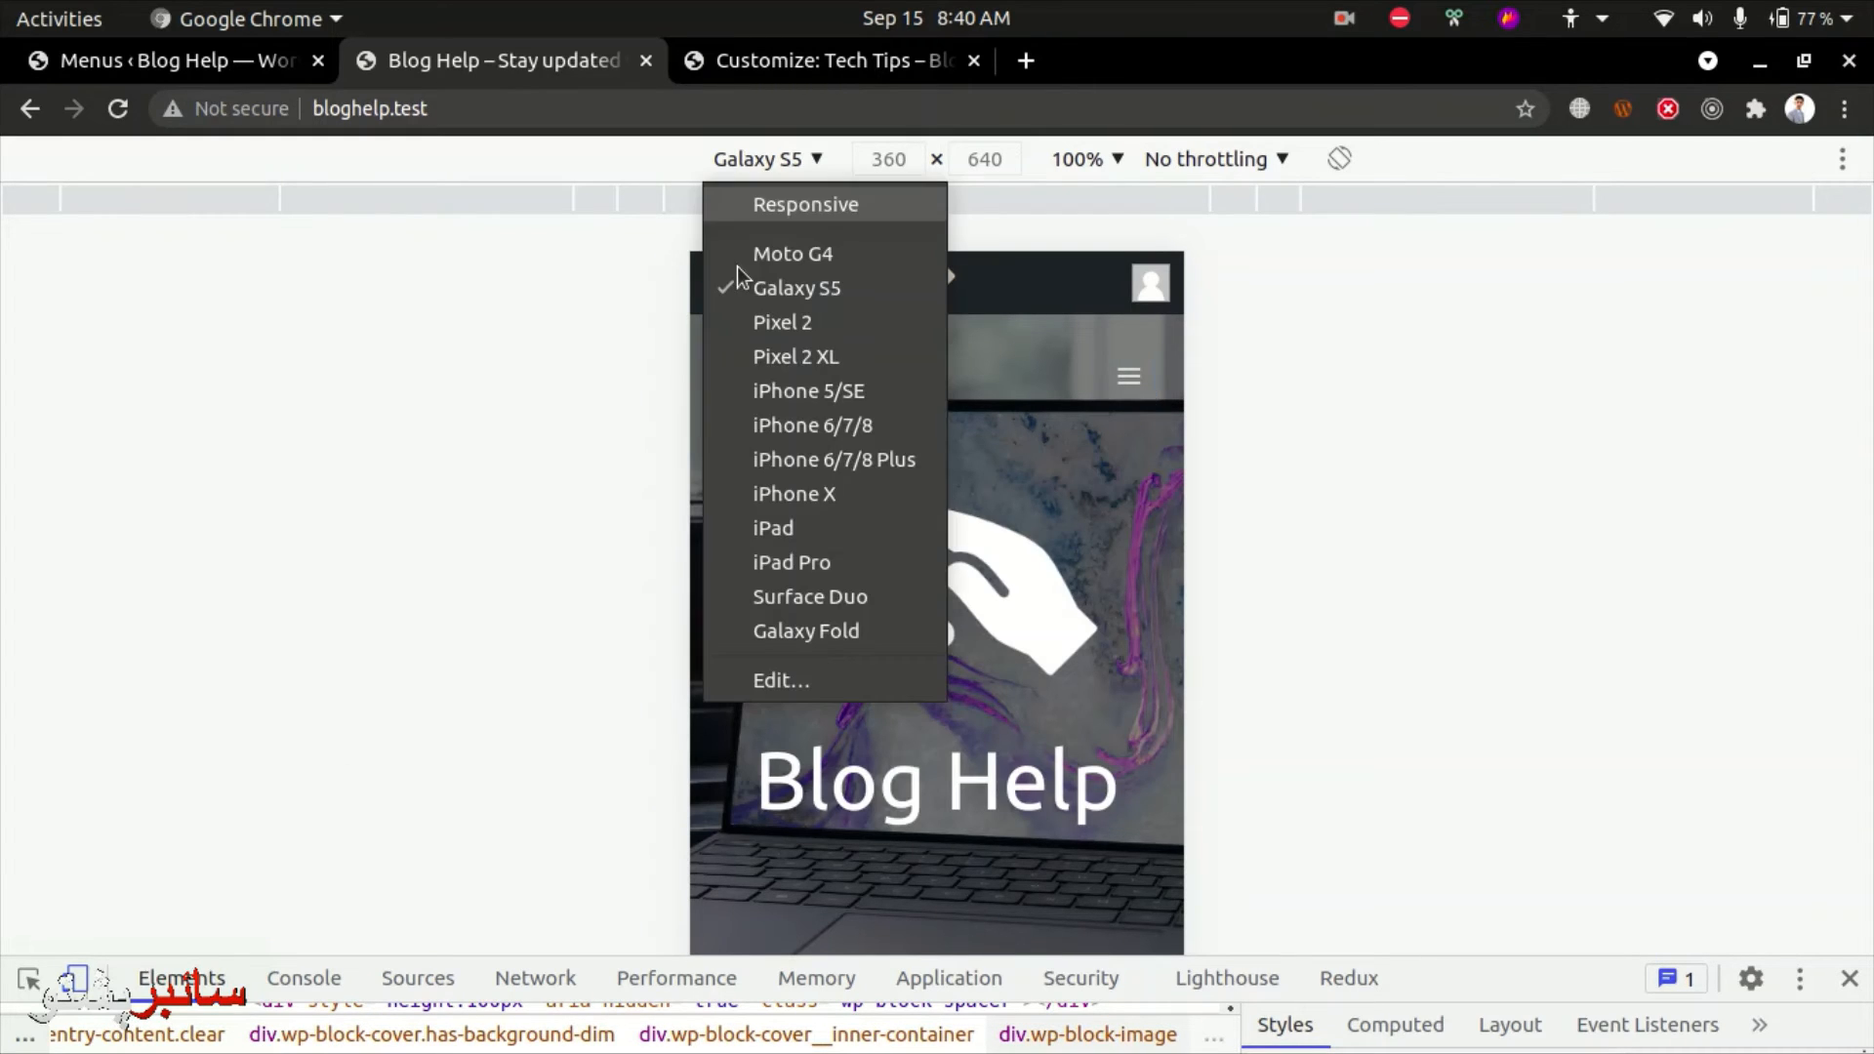
{"action": "left_click", "coordinate": [792, 458]}
{"action": "scroll", "coordinate": [1054, 742], "scroll_direction": "down", "scroll_amount": 3}
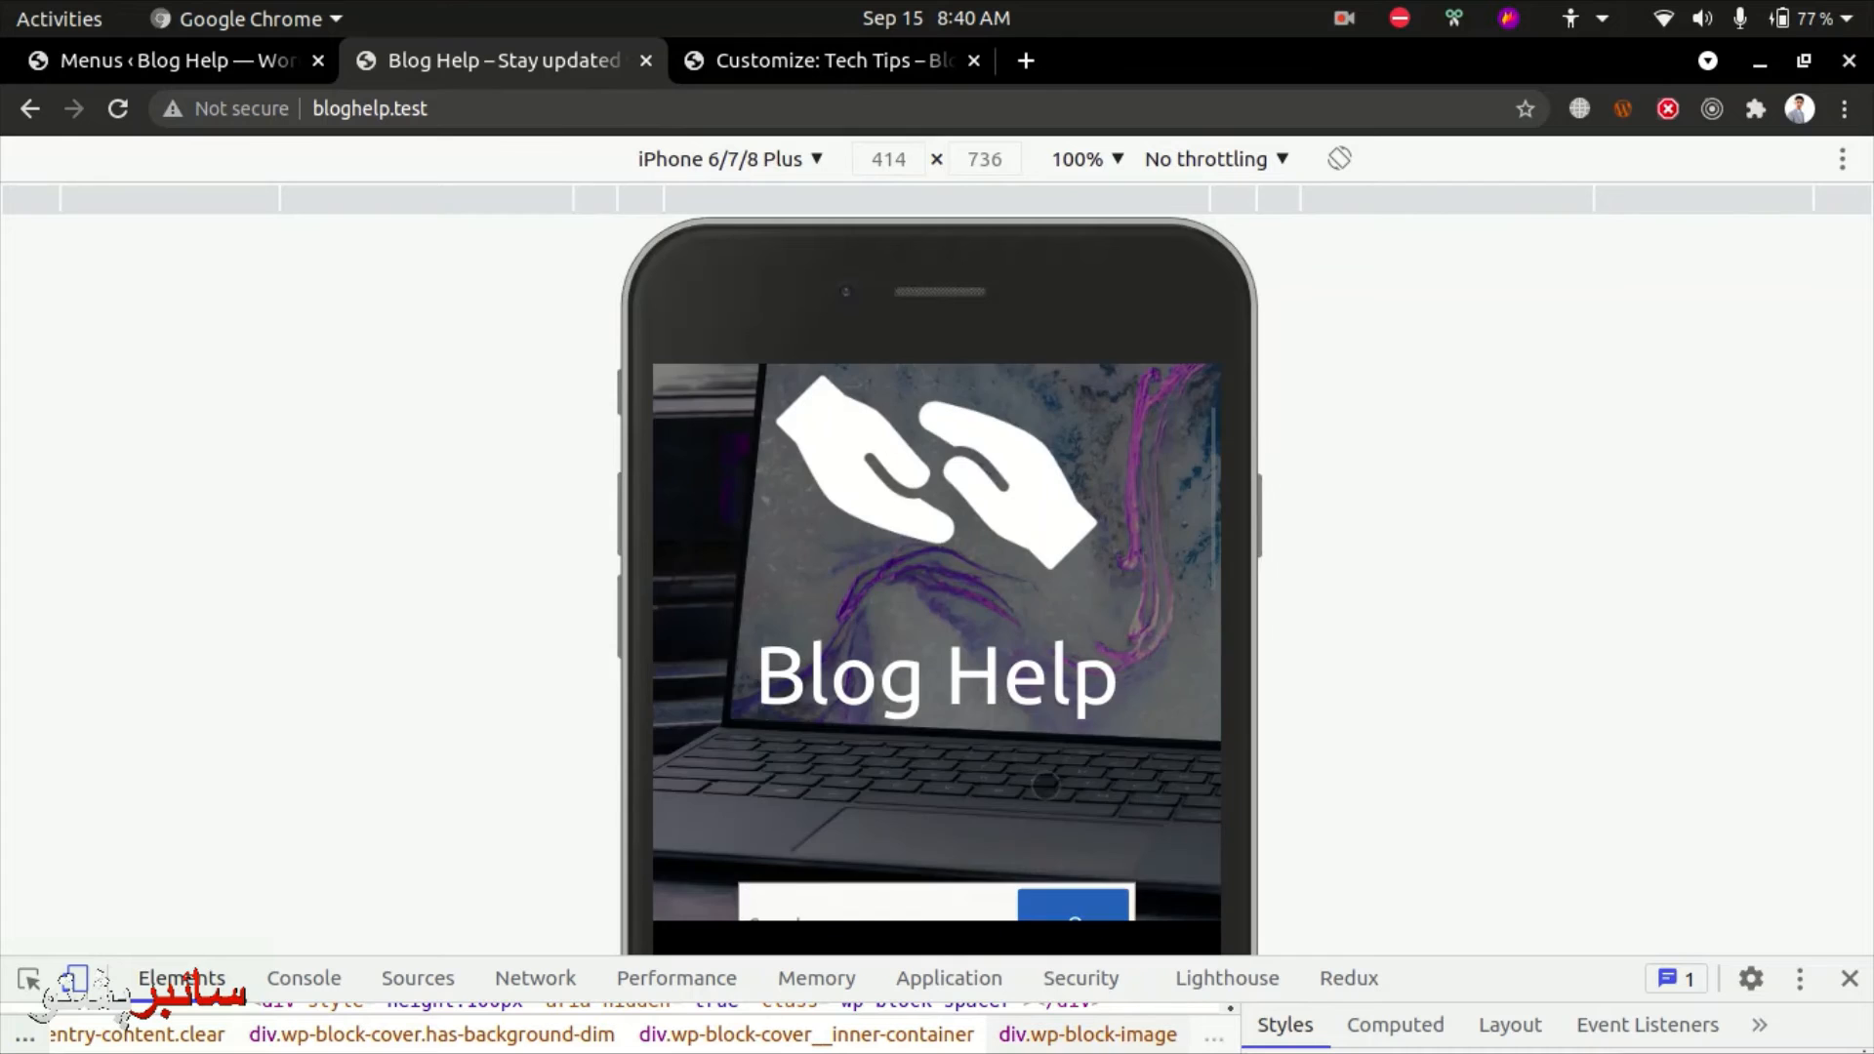
{"action": "scroll", "coordinate": [1073, 680], "scroll_direction": "down", "scroll_amount": 5}
{"action": "scroll", "coordinate": [1074, 776], "scroll_direction": "up", "scroll_amount": 10}
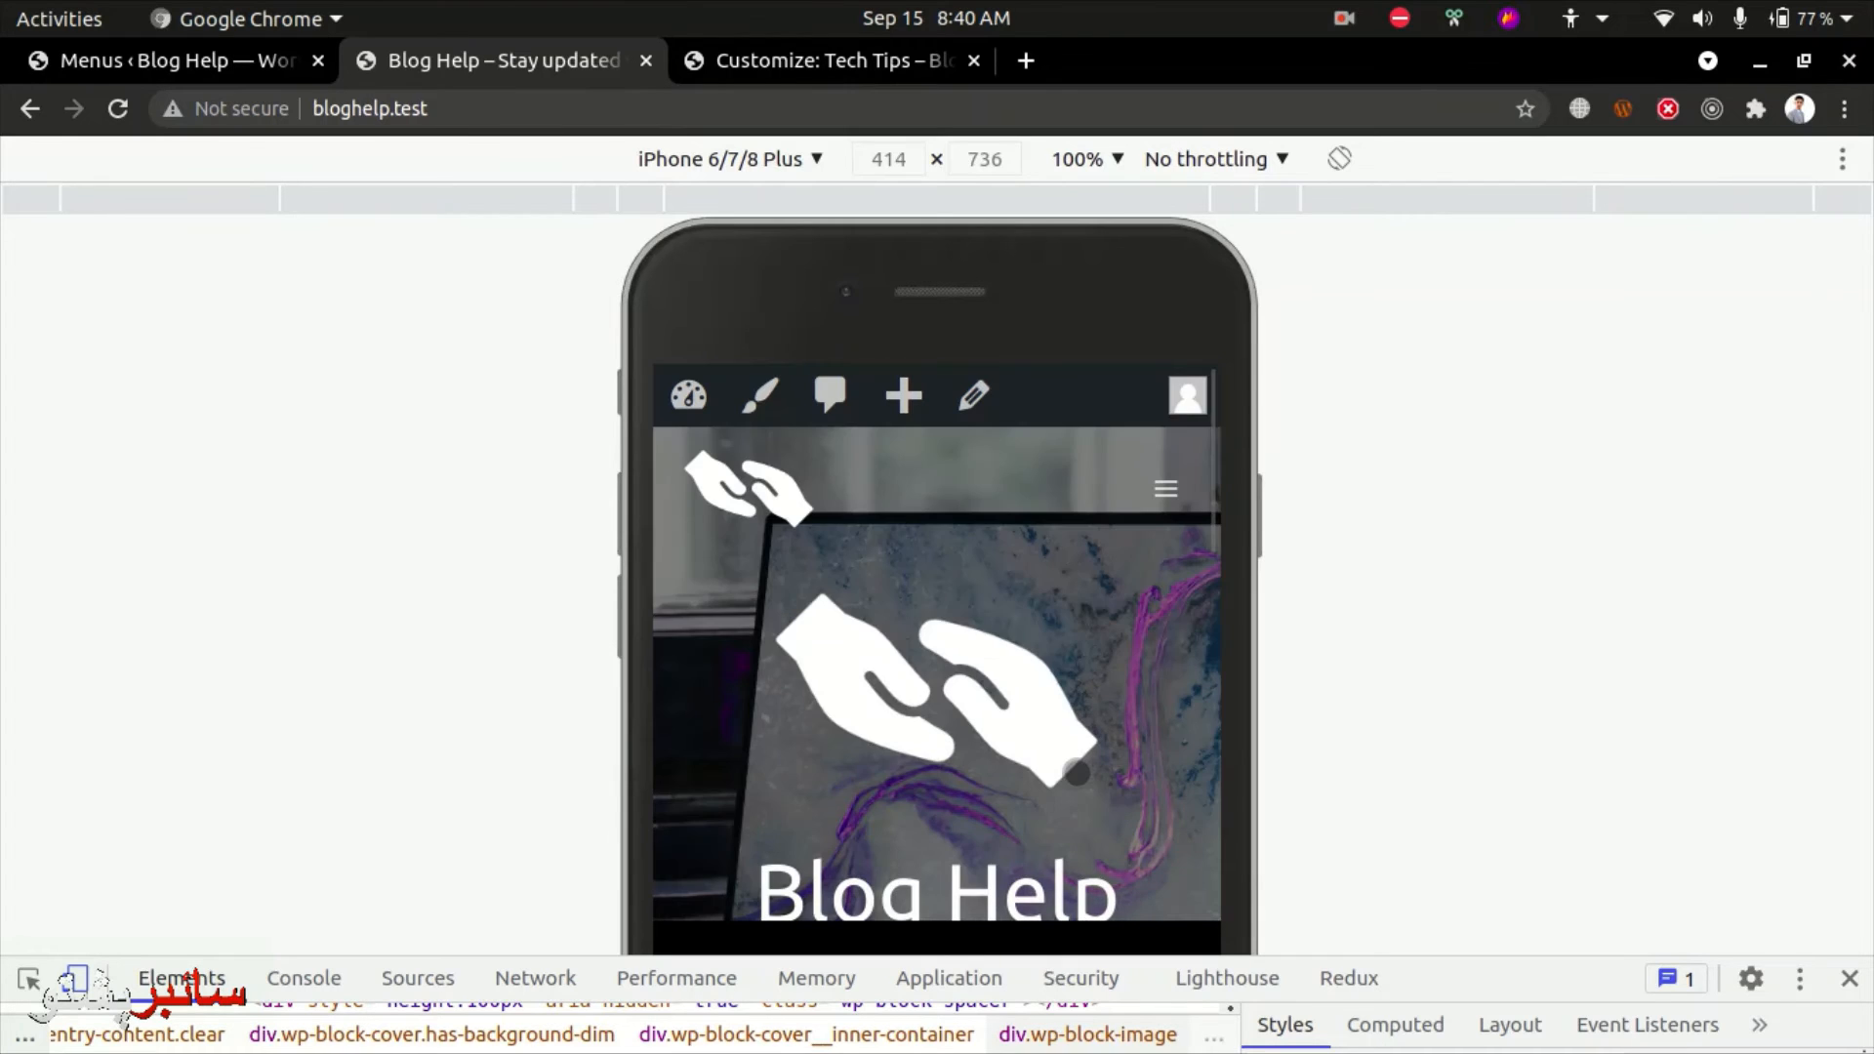
{"action": "left_click", "coordinate": [1165, 487]}
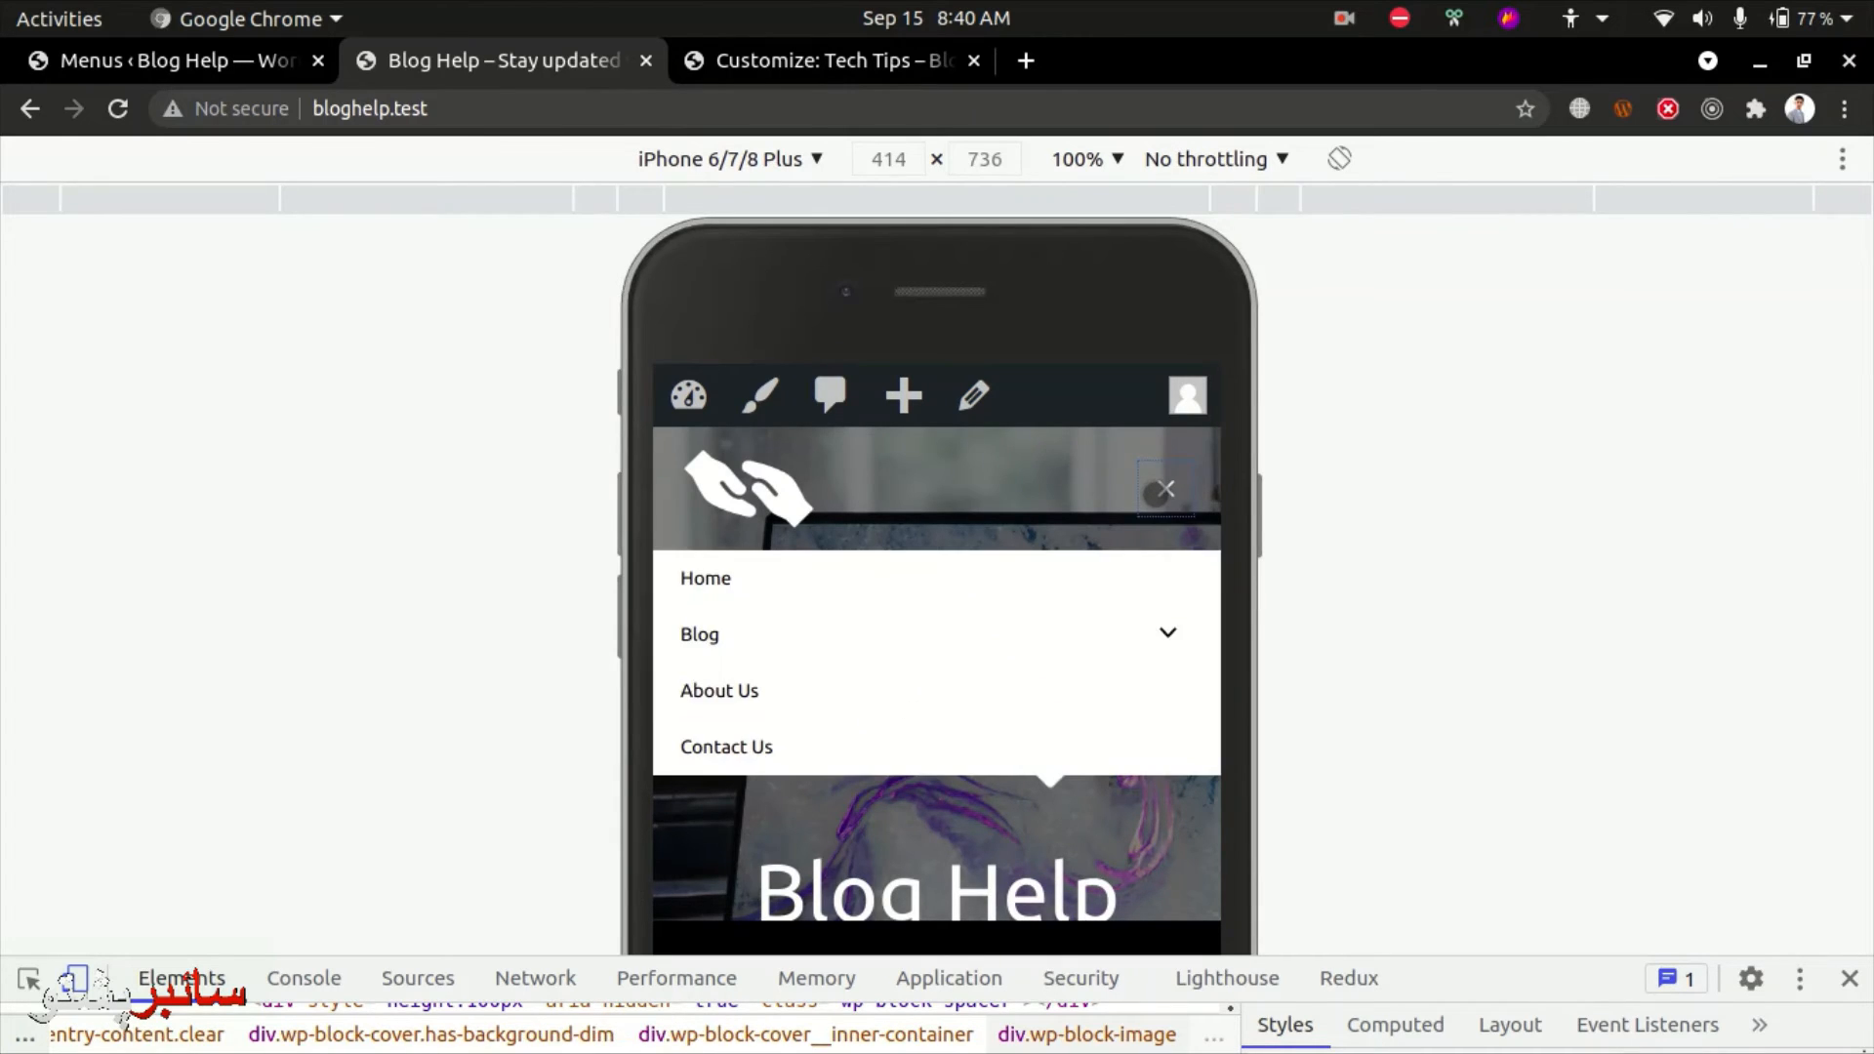
{"action": "left_click", "coordinate": [1166, 488]}
Review the home page's Top Categories and Recent Posts sections on the emulated phone, with the zoom set to 75%.
{"action": "scroll", "coordinate": [1175, 896], "scroll_direction": "down", "scroll_amount": 1}
{"action": "scroll", "coordinate": [1173, 896], "scroll_direction": "down", "scroll_amount": 2}
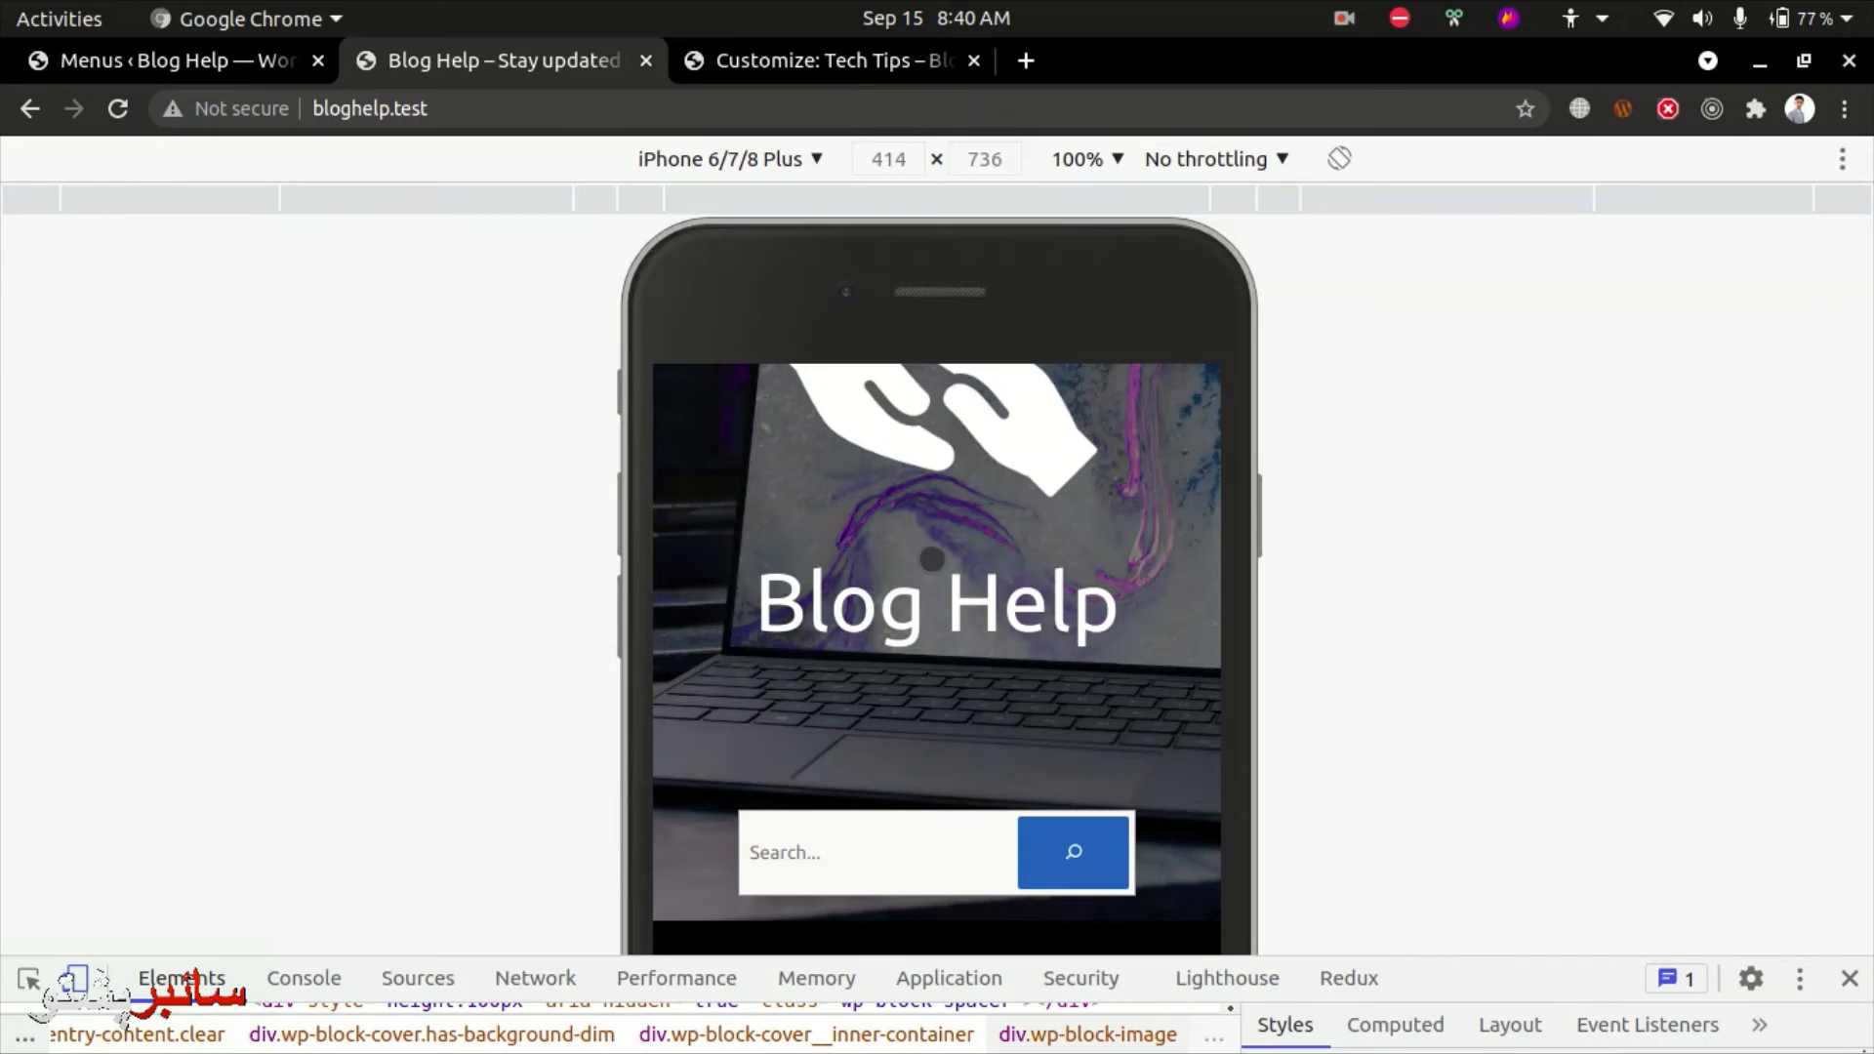
{"action": "scroll", "coordinate": [932, 558], "scroll_direction": "down", "scroll_amount": 5}
{"action": "left_click", "coordinate": [1083, 159]}
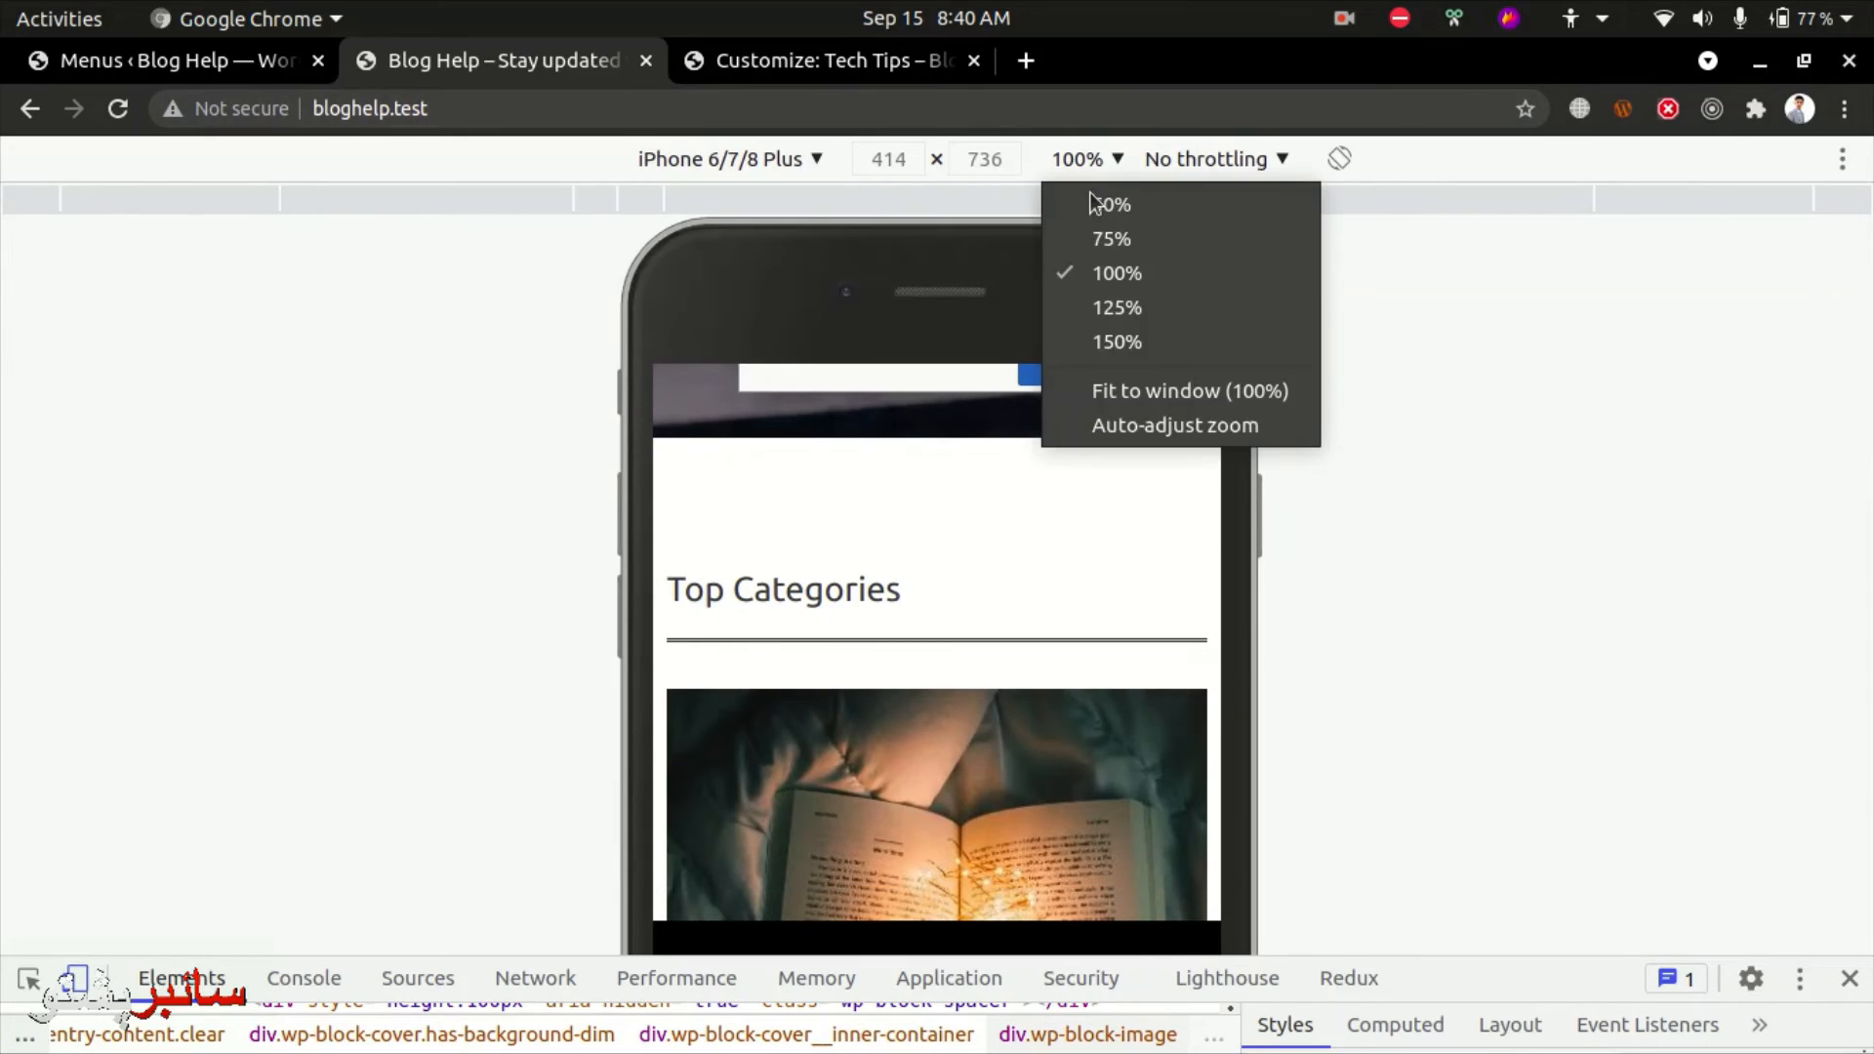
{"action": "left_click", "coordinate": [1095, 250]}
{"action": "scroll", "coordinate": [869, 666], "scroll_direction": "down", "scroll_amount": 2}
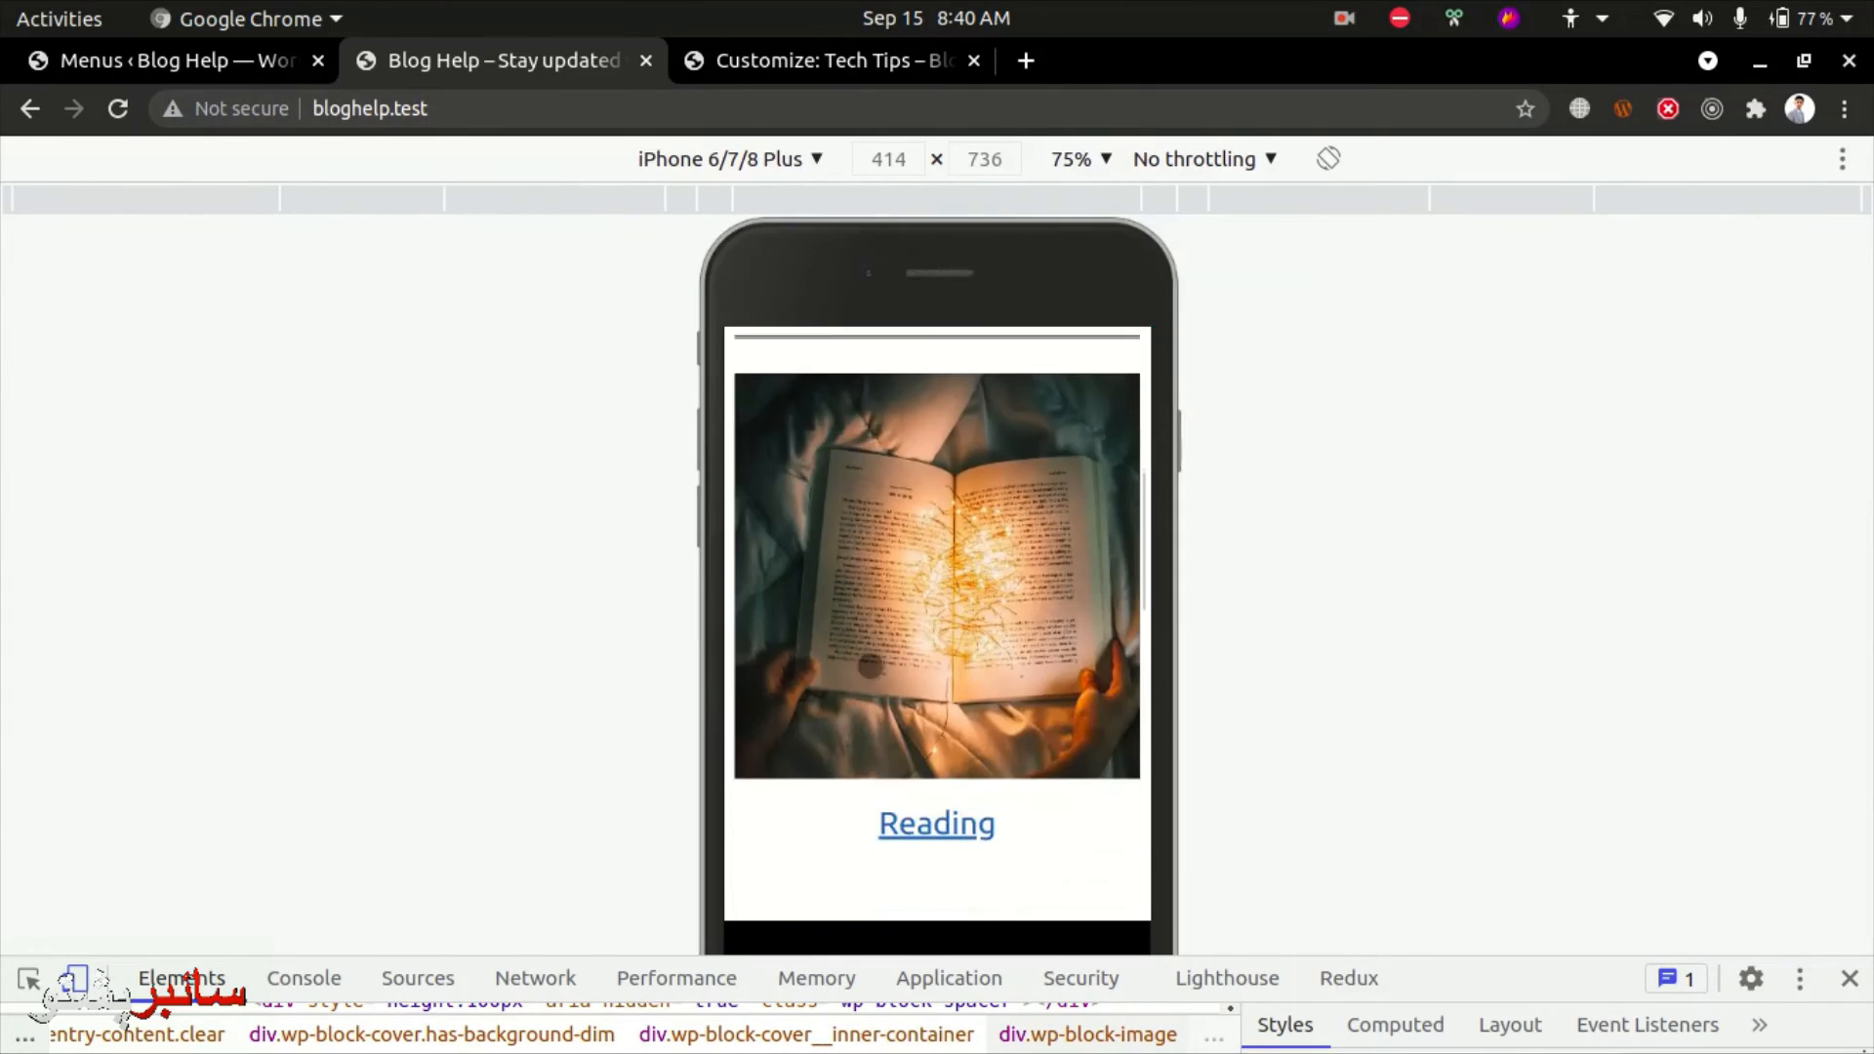
{"action": "scroll", "coordinate": [868, 666], "scroll_direction": "down", "scroll_amount": 20}
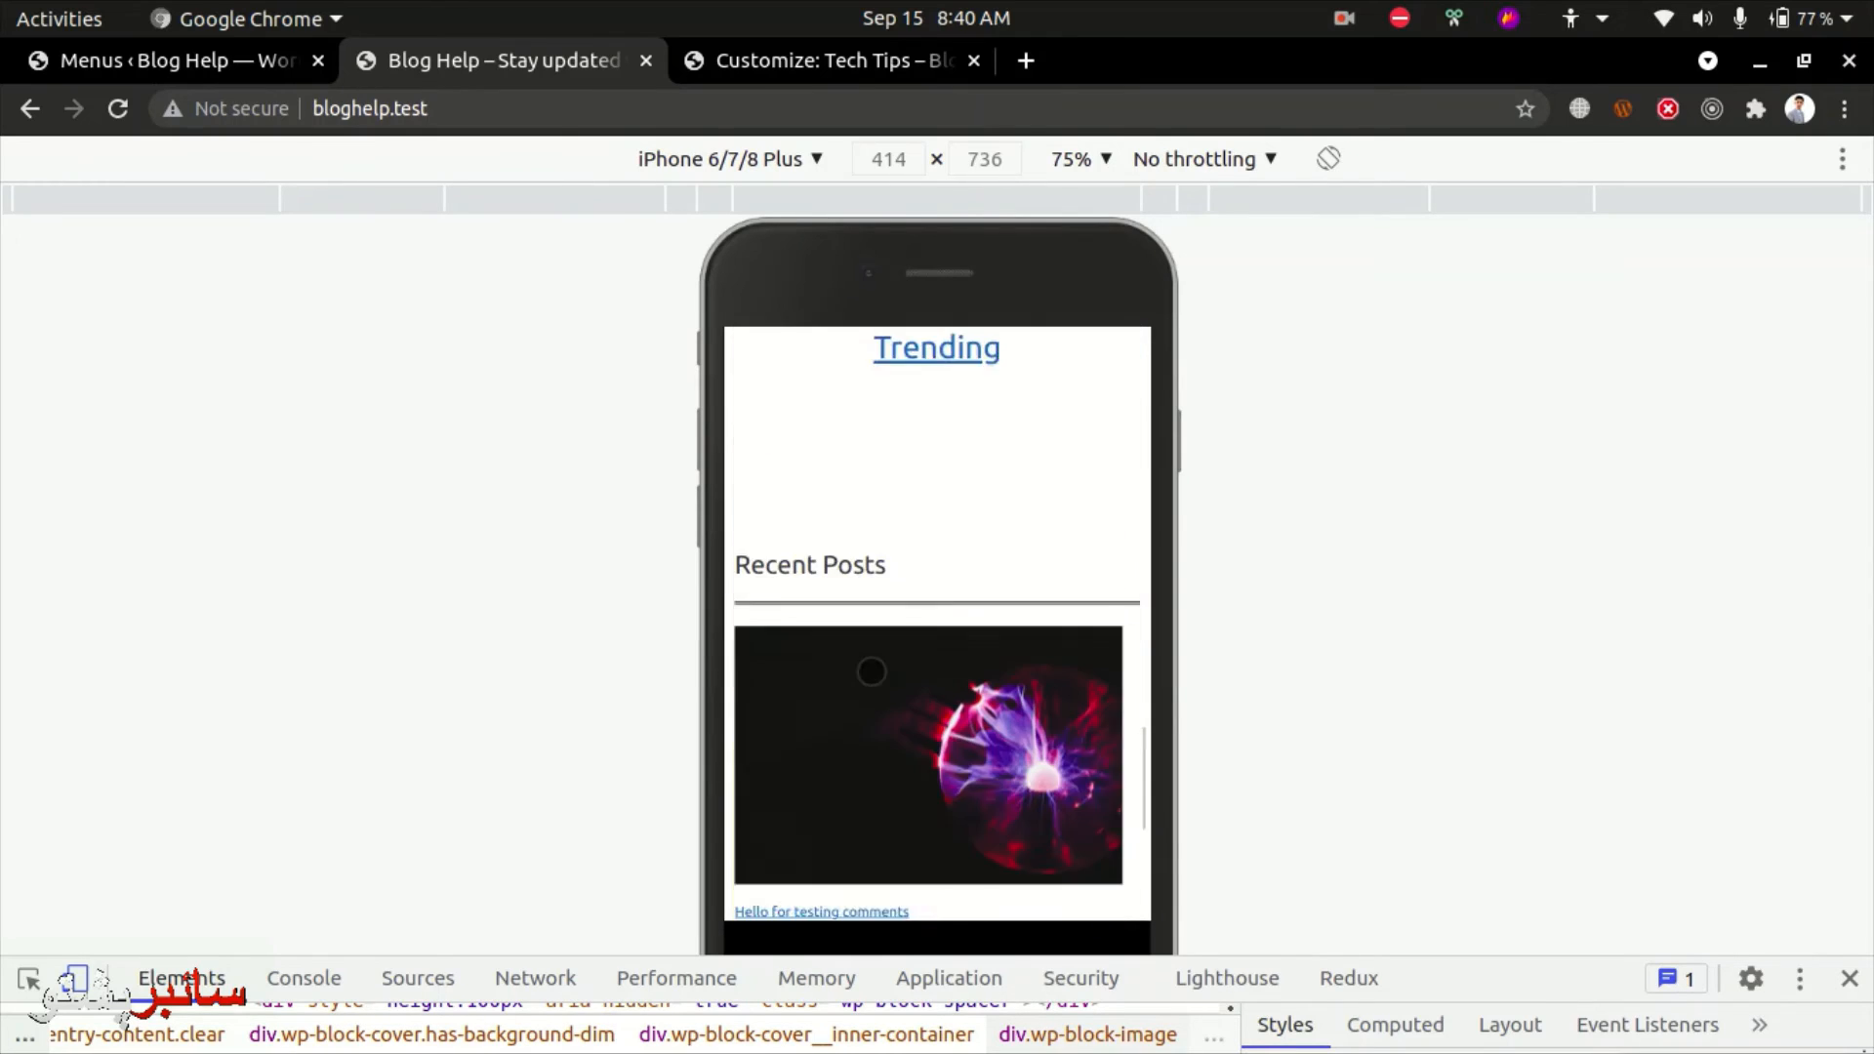
{"action": "scroll", "coordinate": [871, 671], "scroll_direction": "down", "scroll_amount": 3}
Switch the device emulation to iPad Pro to view the home page on a tablet.
{"action": "left_click", "coordinate": [776, 158]}
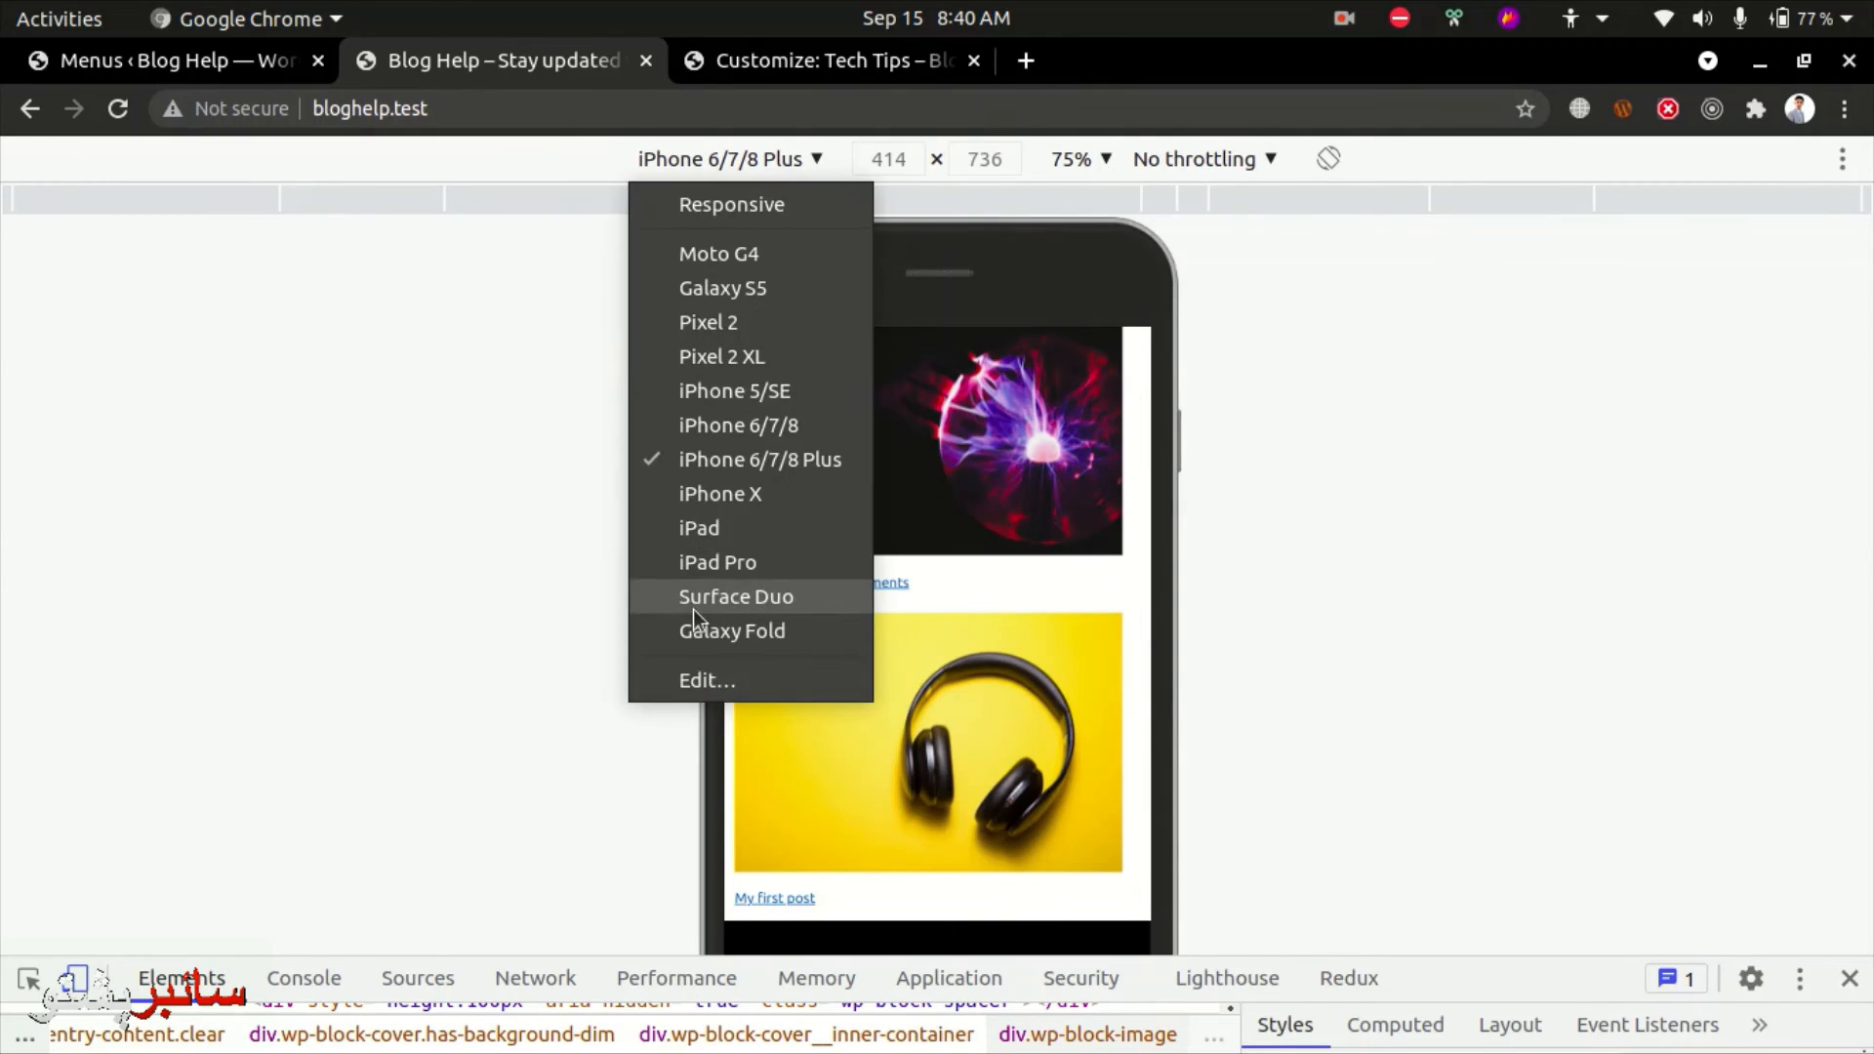
{"action": "left_click", "coordinate": [715, 562]}
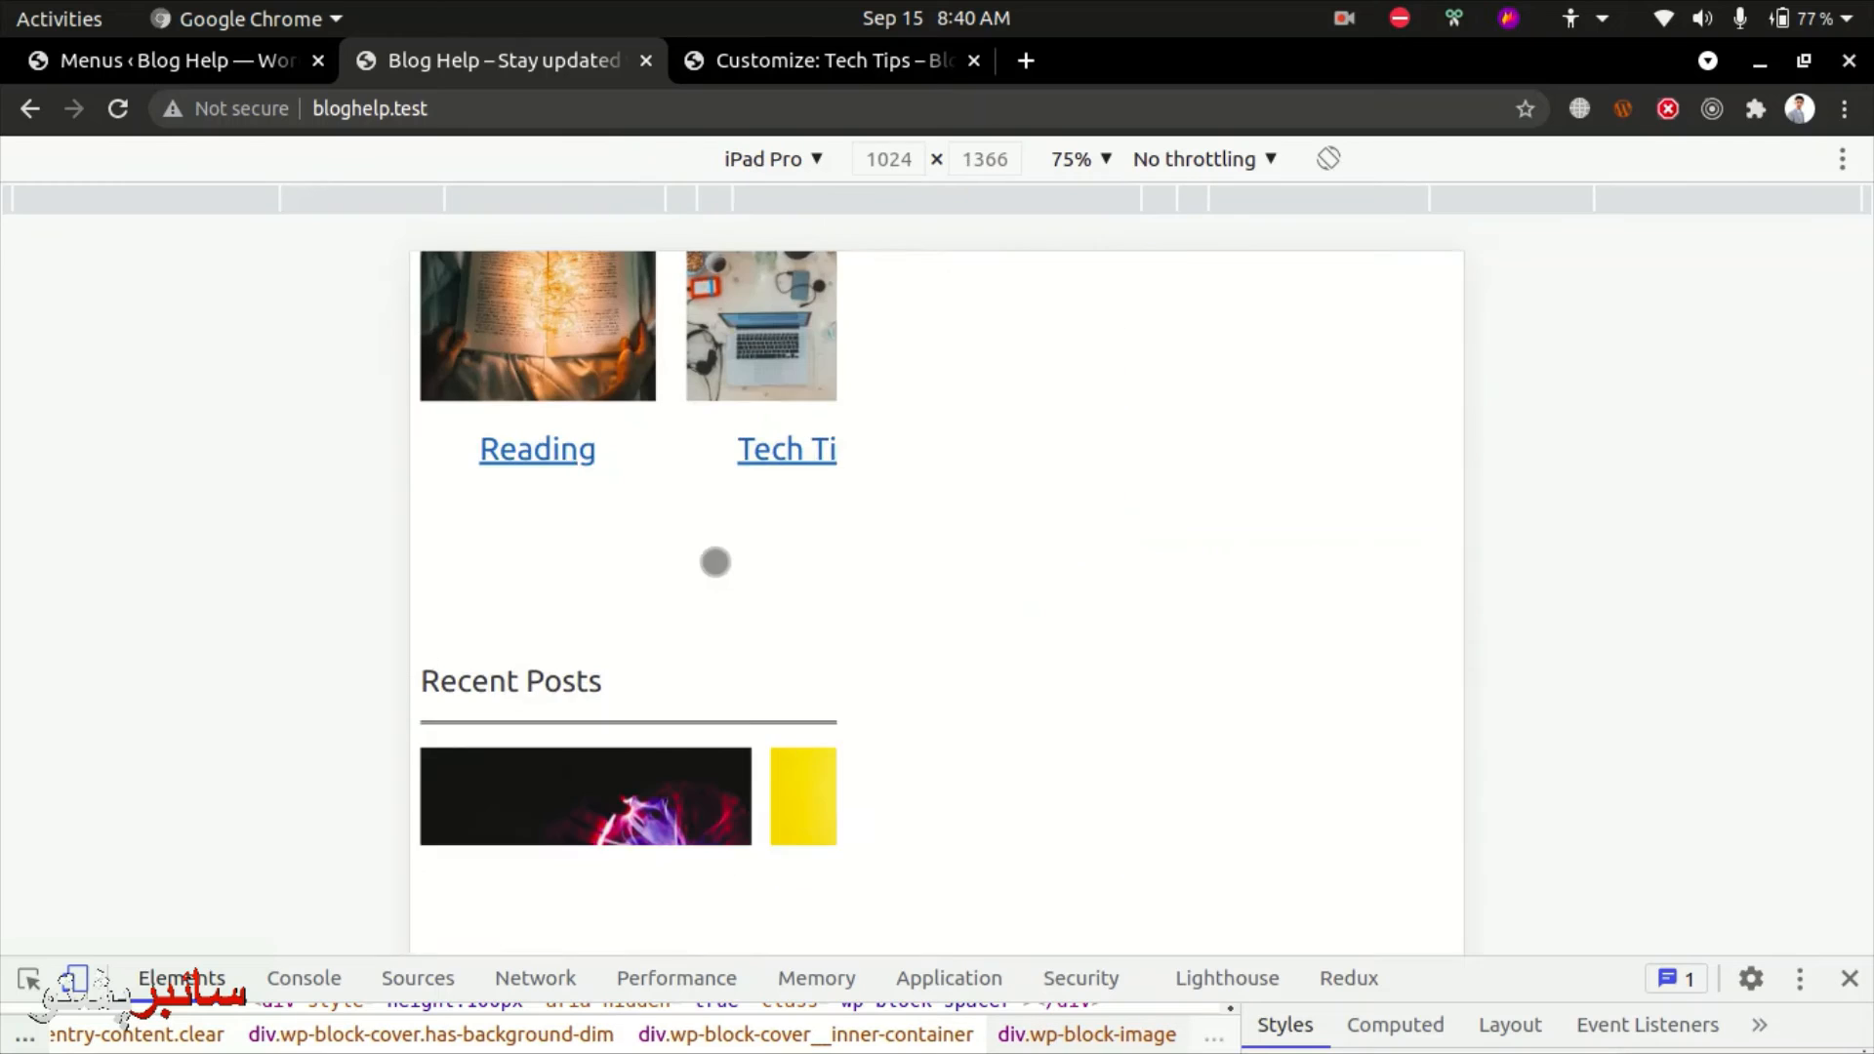
Review the home page's header, category links and Recent Posts section in the iPad Pro view.
{"action": "scroll", "coordinate": [1185, 607], "scroll_direction": "up", "scroll_amount": 10}
{"action": "scroll", "coordinate": [1199, 615], "scroll_direction": "up", "scroll_amount": 3}
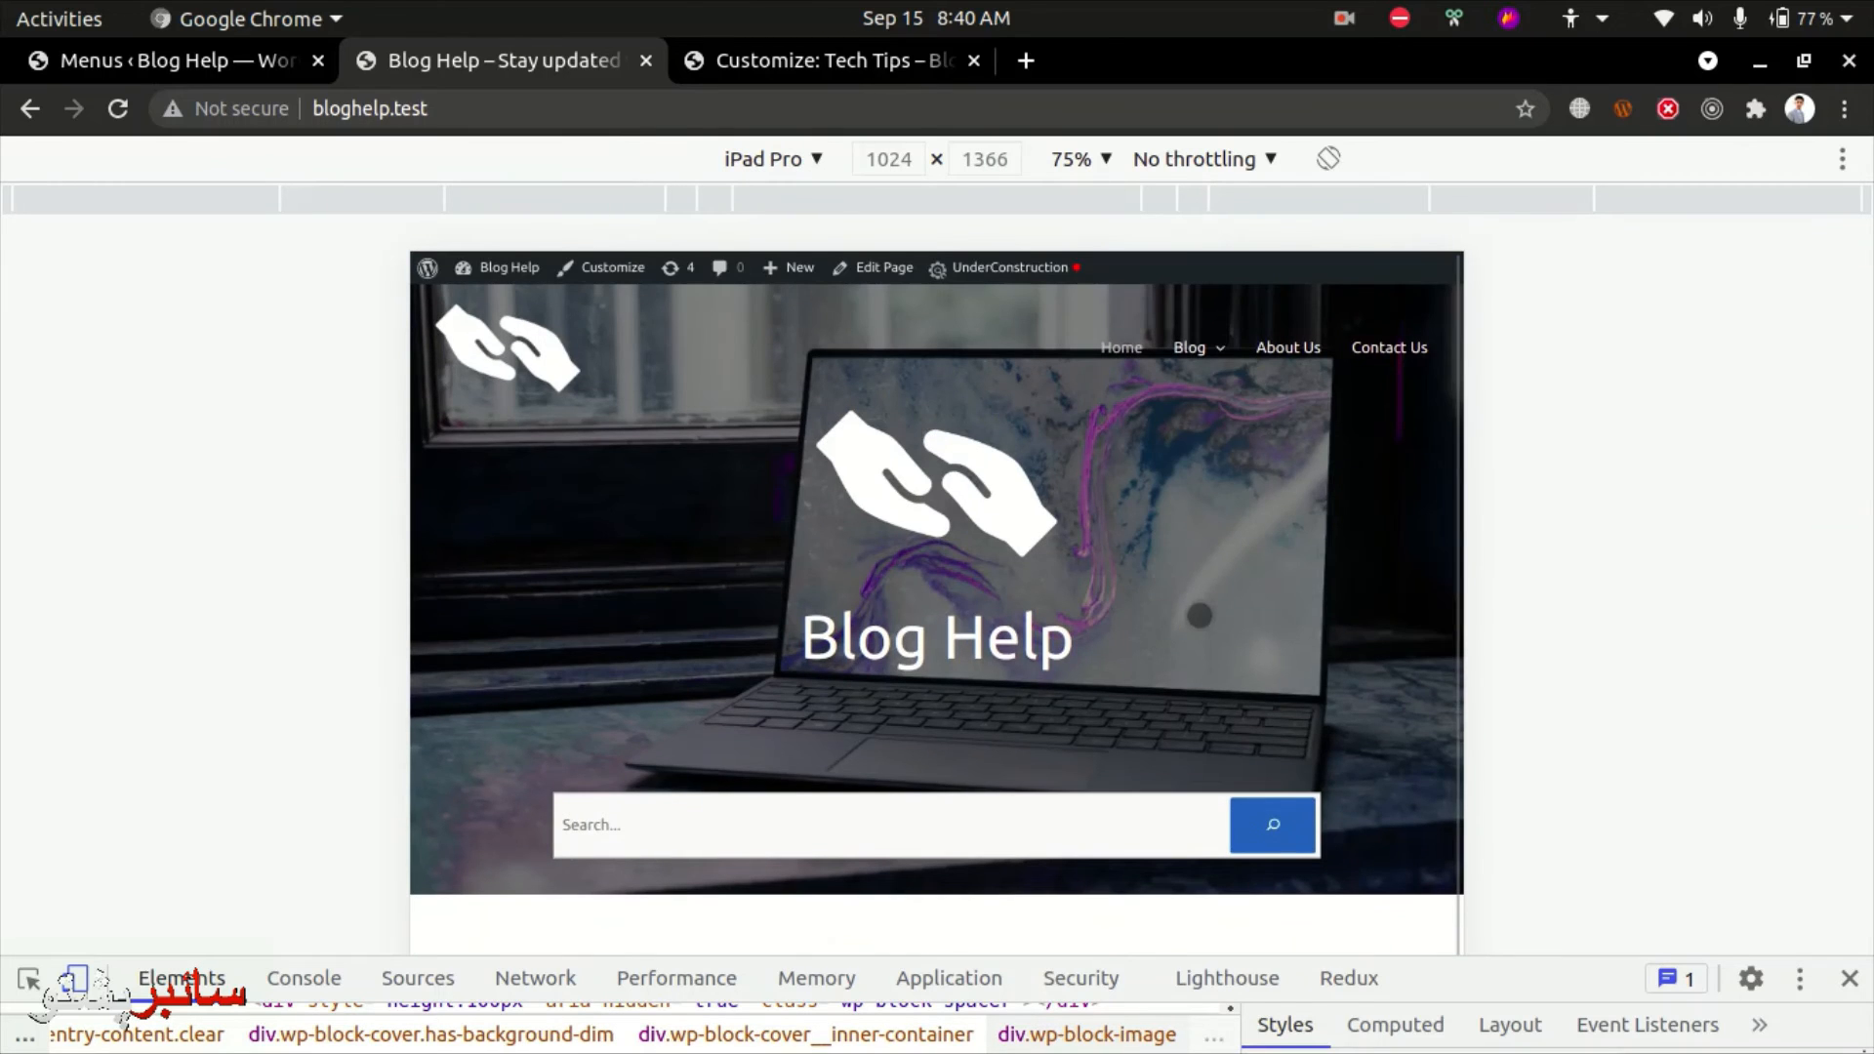
{"action": "scroll", "coordinate": [1213, 664], "scroll_direction": "down", "scroll_amount": 10}
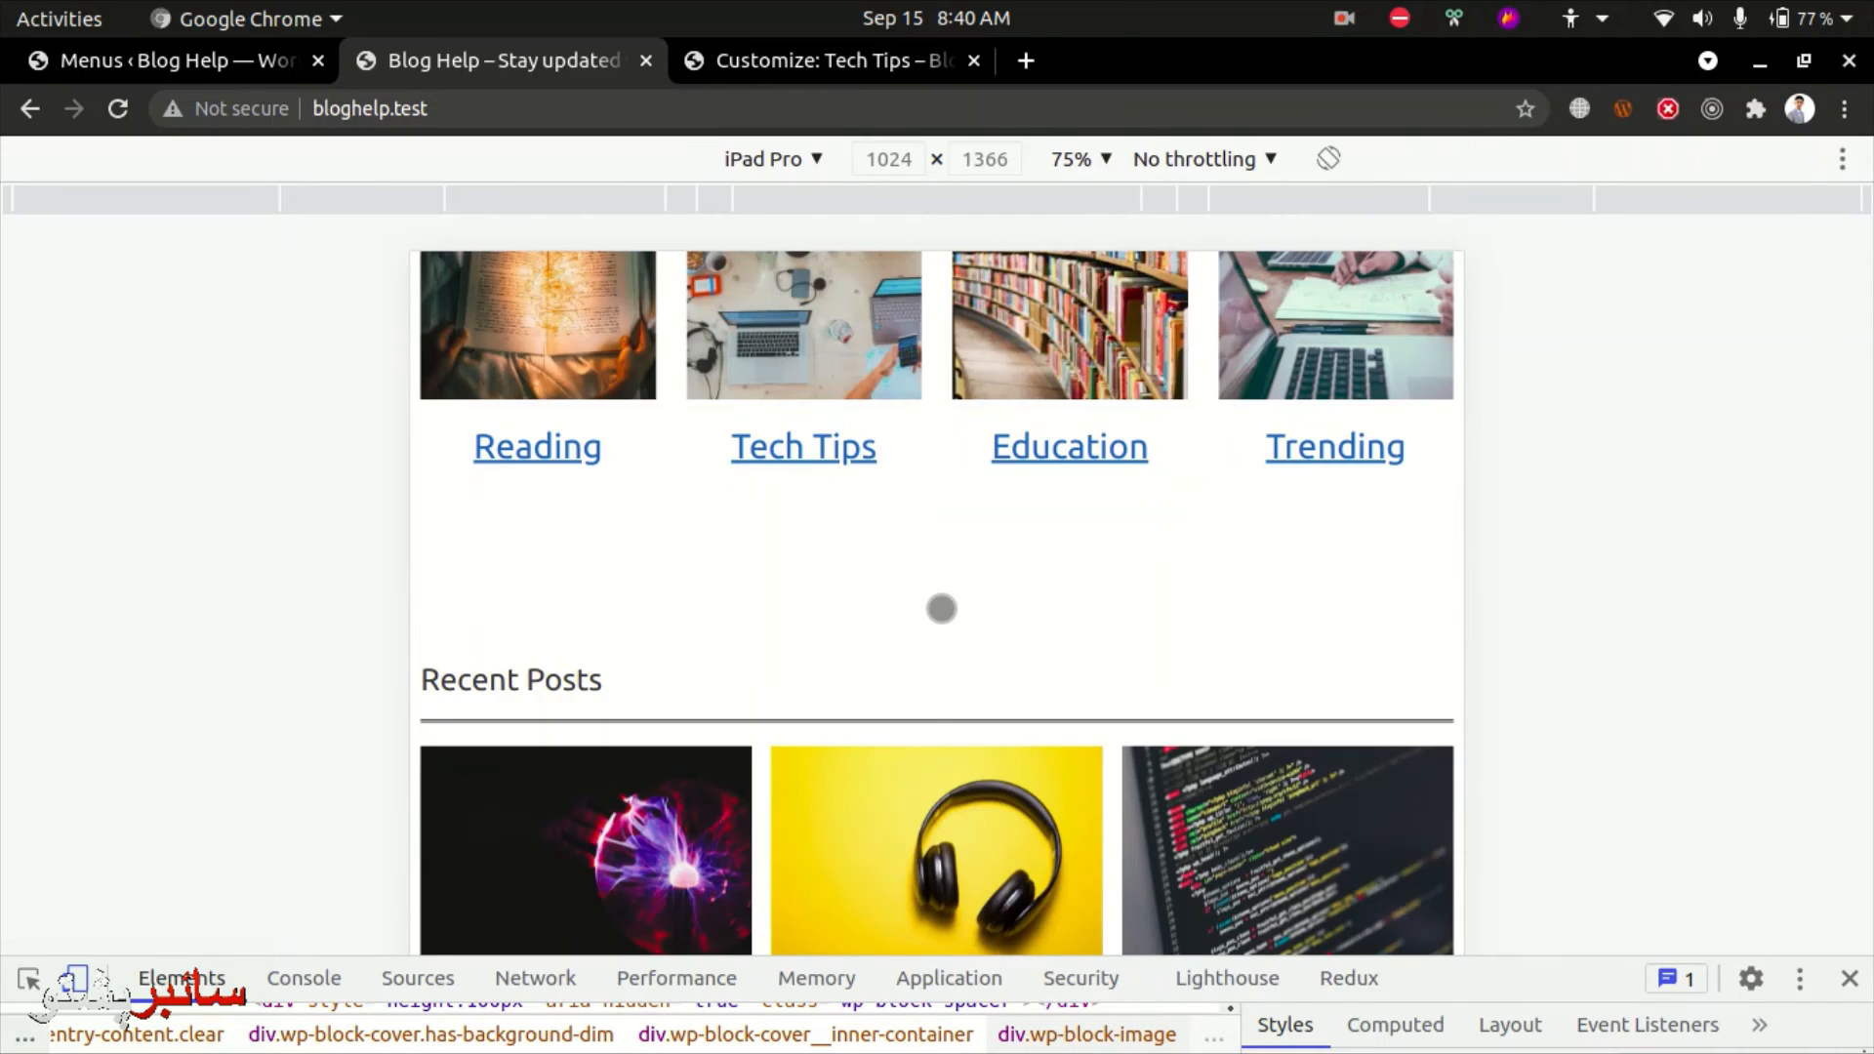
Close the developer tools and review the home page at desktop width, from the header to the Recent Posts section.
{"action": "left_click", "coordinate": [1849, 979]}
{"action": "scroll", "coordinate": [1736, 377], "scroll_direction": "down", "scroll_amount": 6}
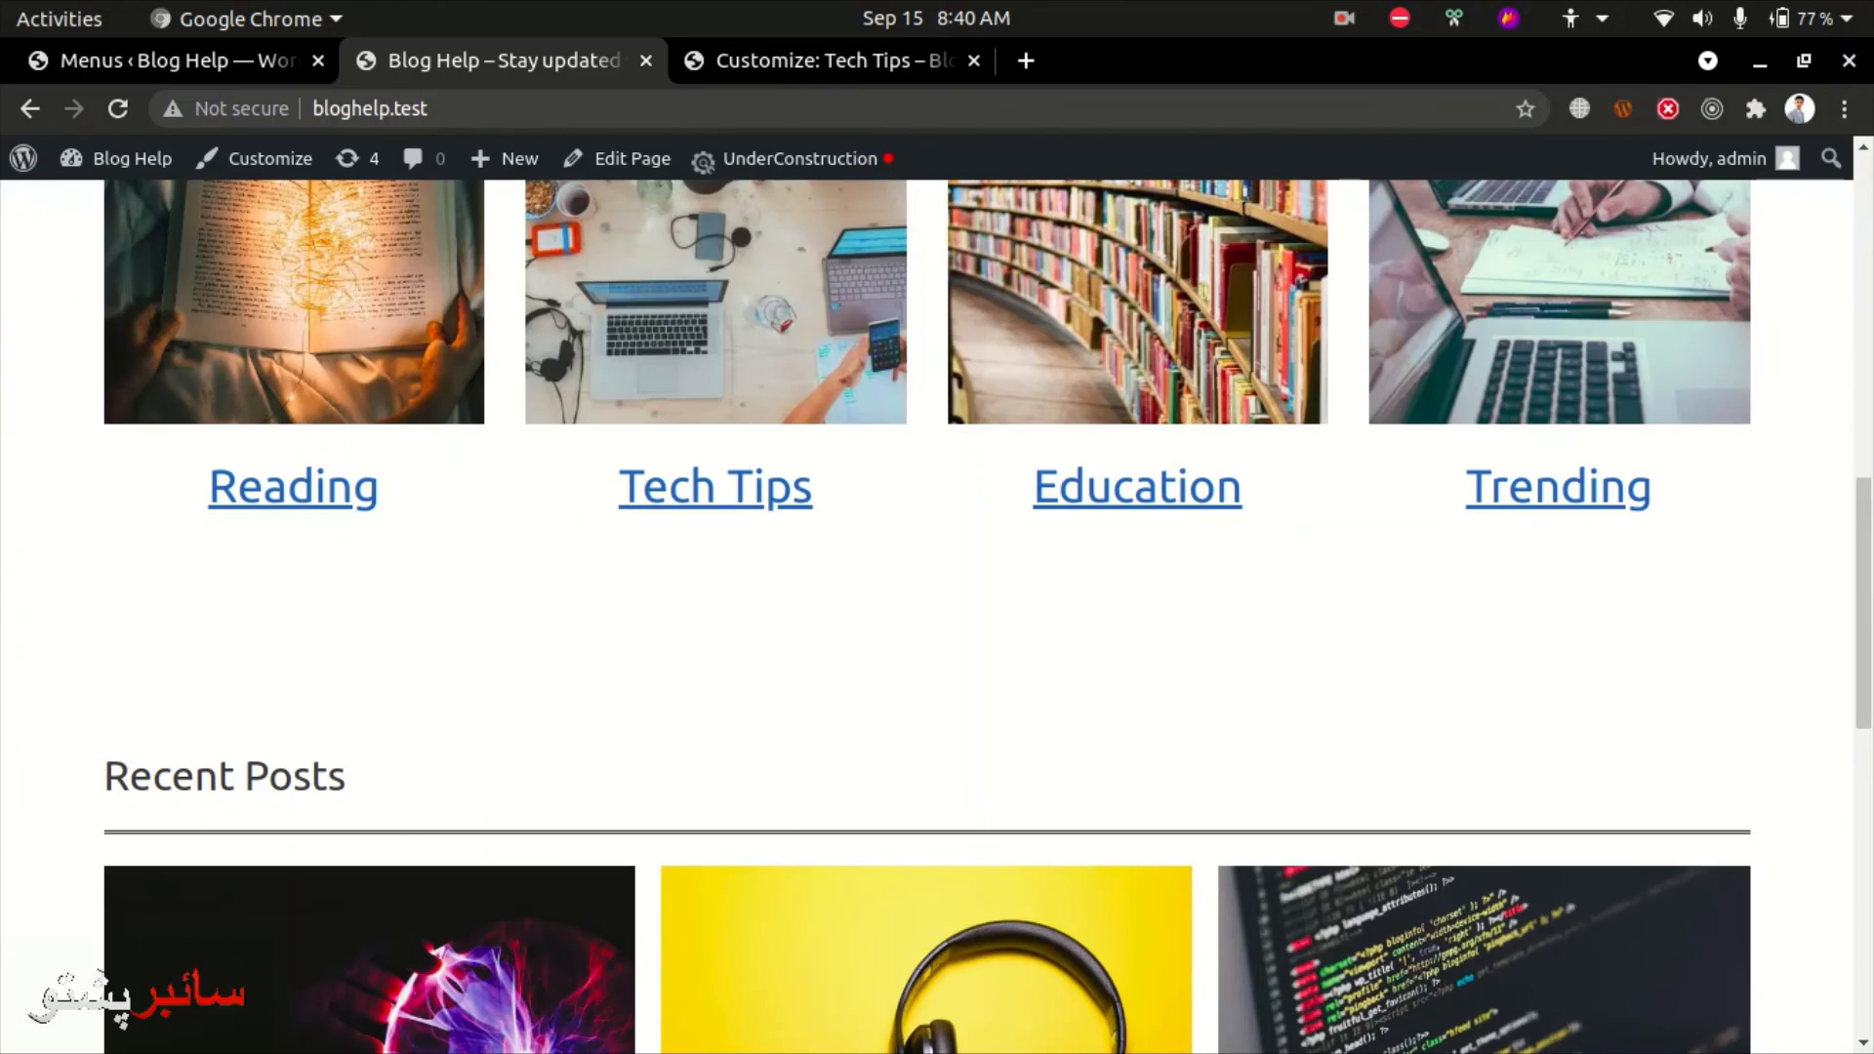
{"action": "scroll", "coordinate": [937, 615], "scroll_direction": "up", "scroll_amount": 10}
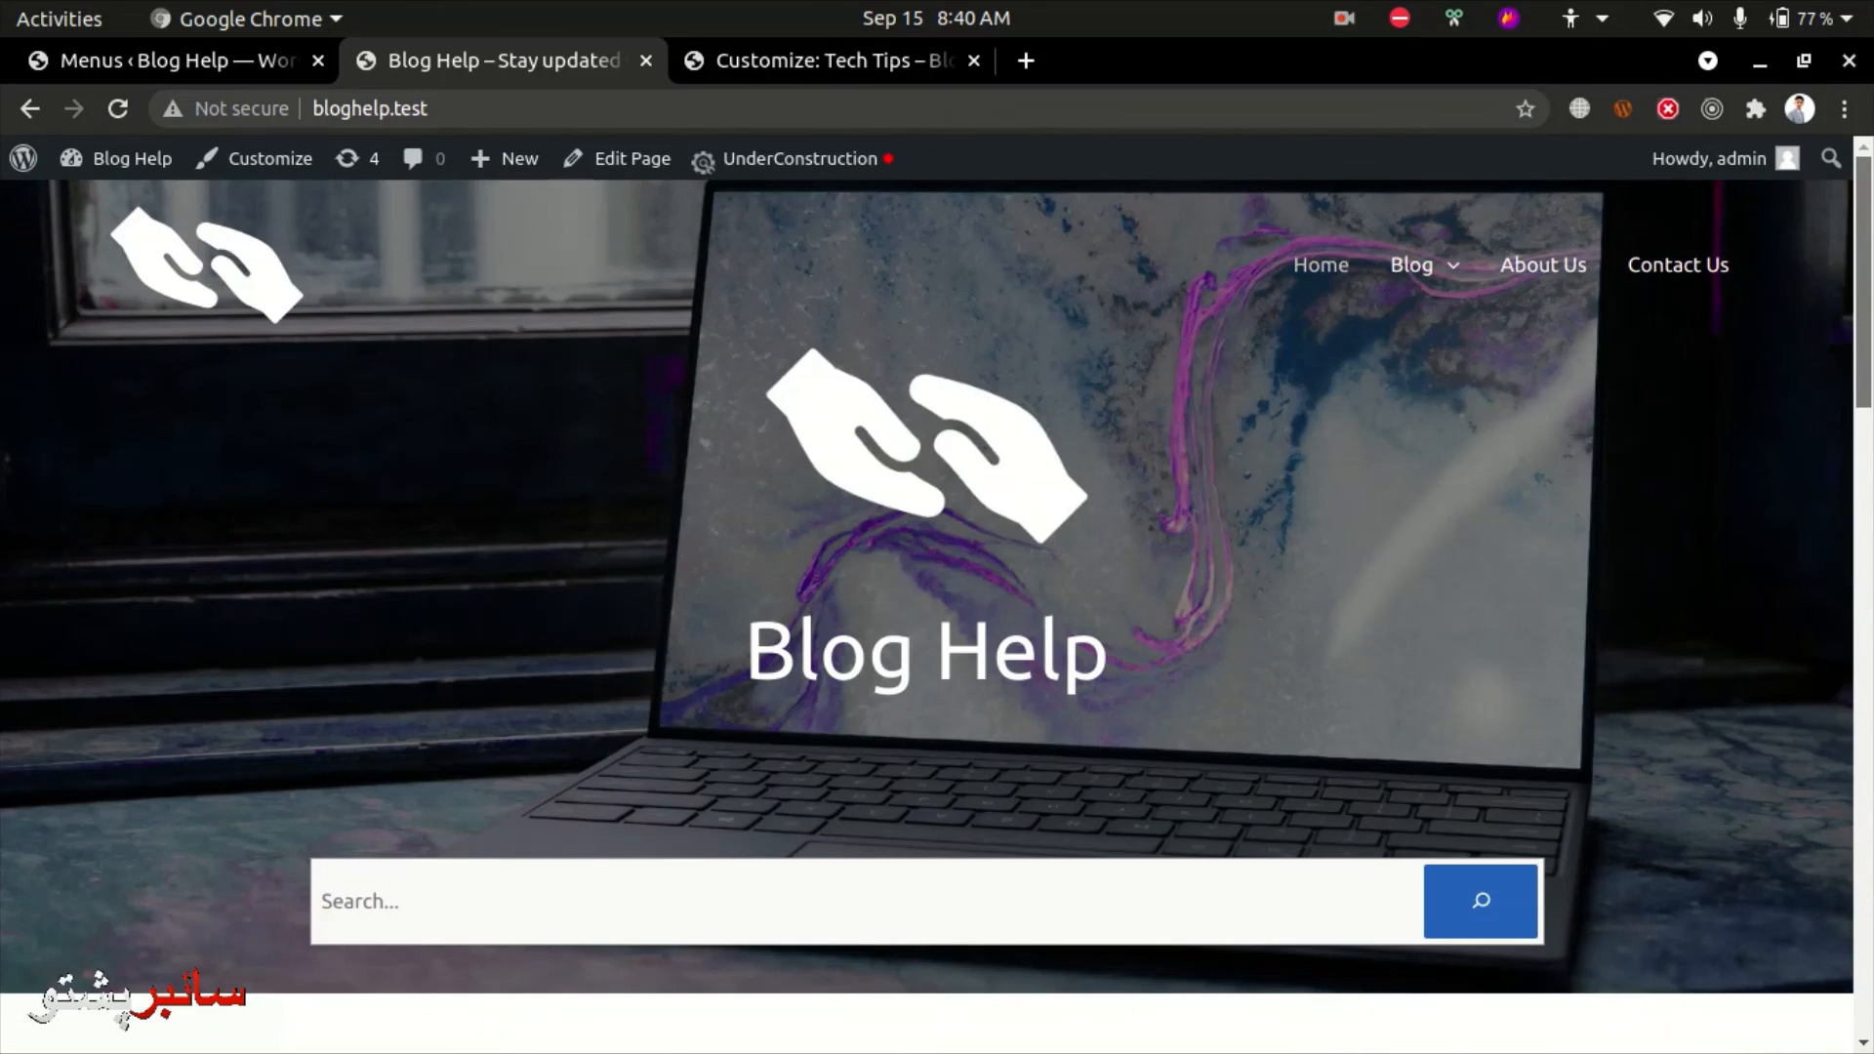
{"action": "scroll", "coordinate": [936, 586], "scroll_direction": "down", "scroll_amount": 10}
{"action": "scroll", "coordinate": [1025, 819], "scroll_direction": "up", "scroll_amount": 9}
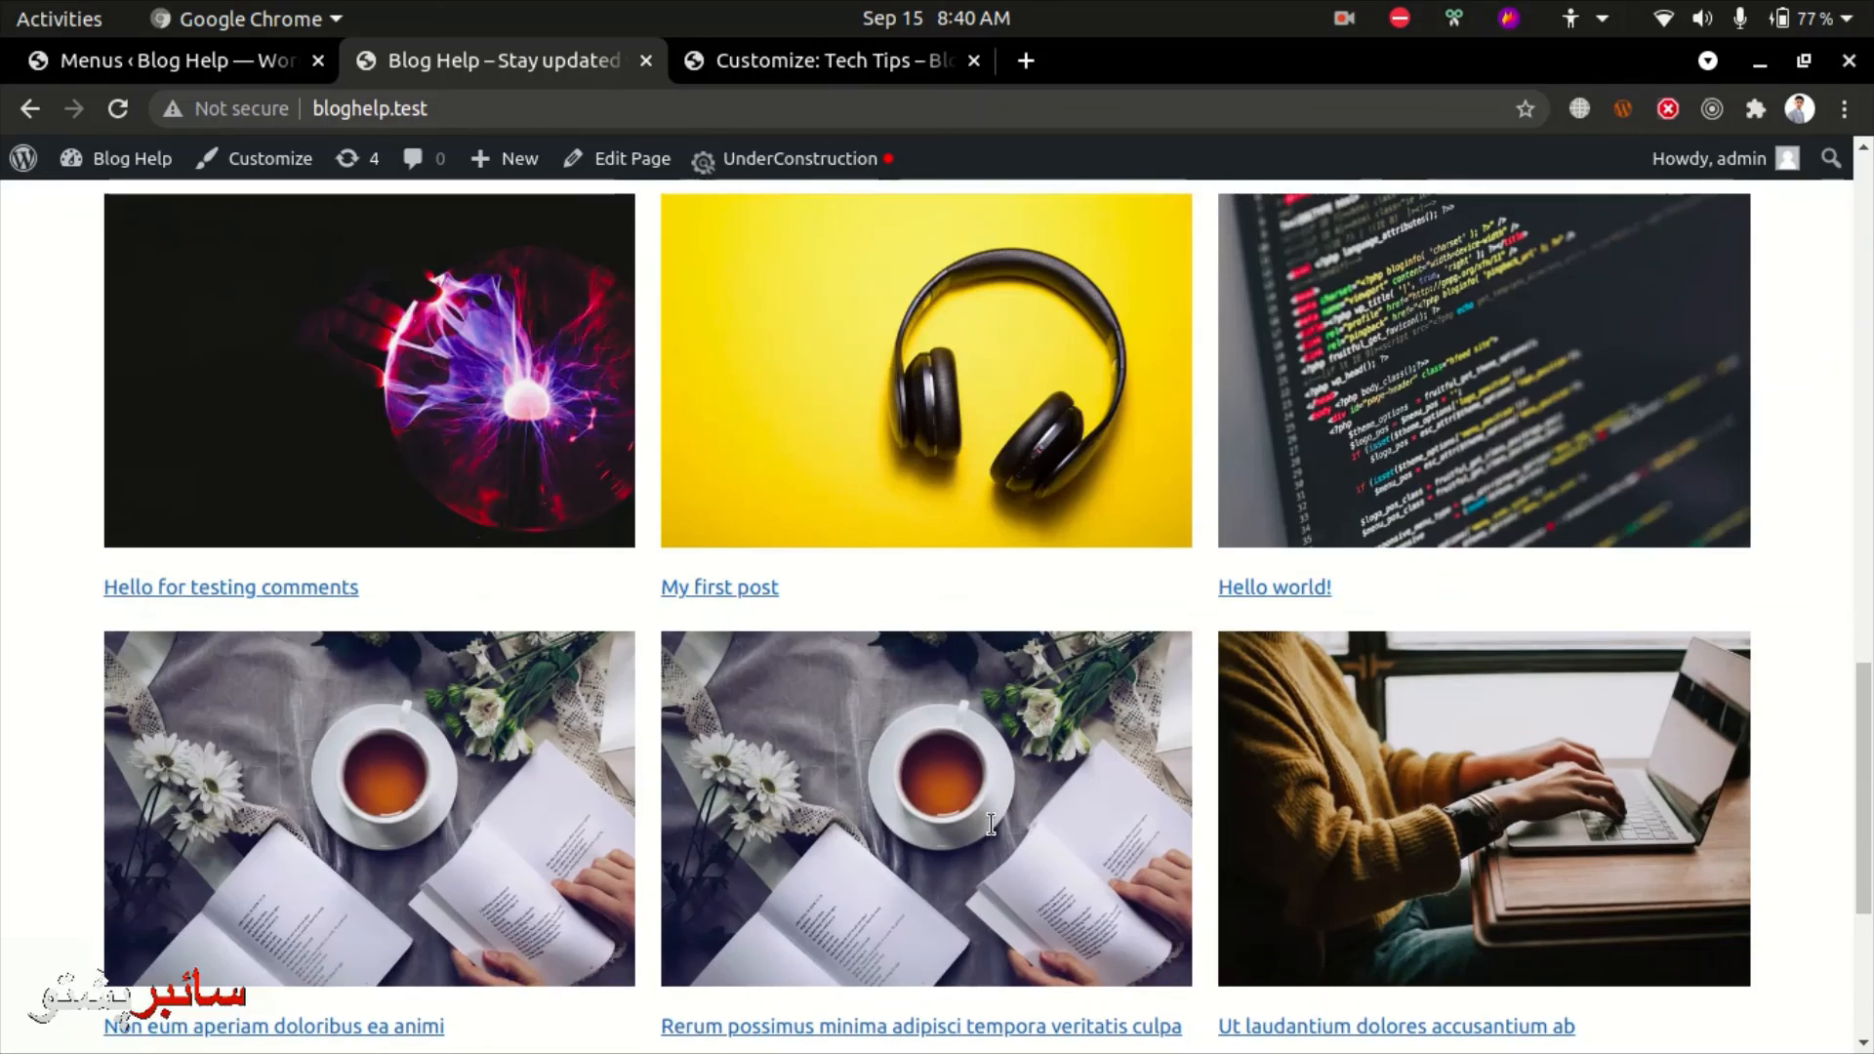
{"action": "scroll", "coordinate": [990, 824], "scroll_direction": "up", "scroll_amount": 5}
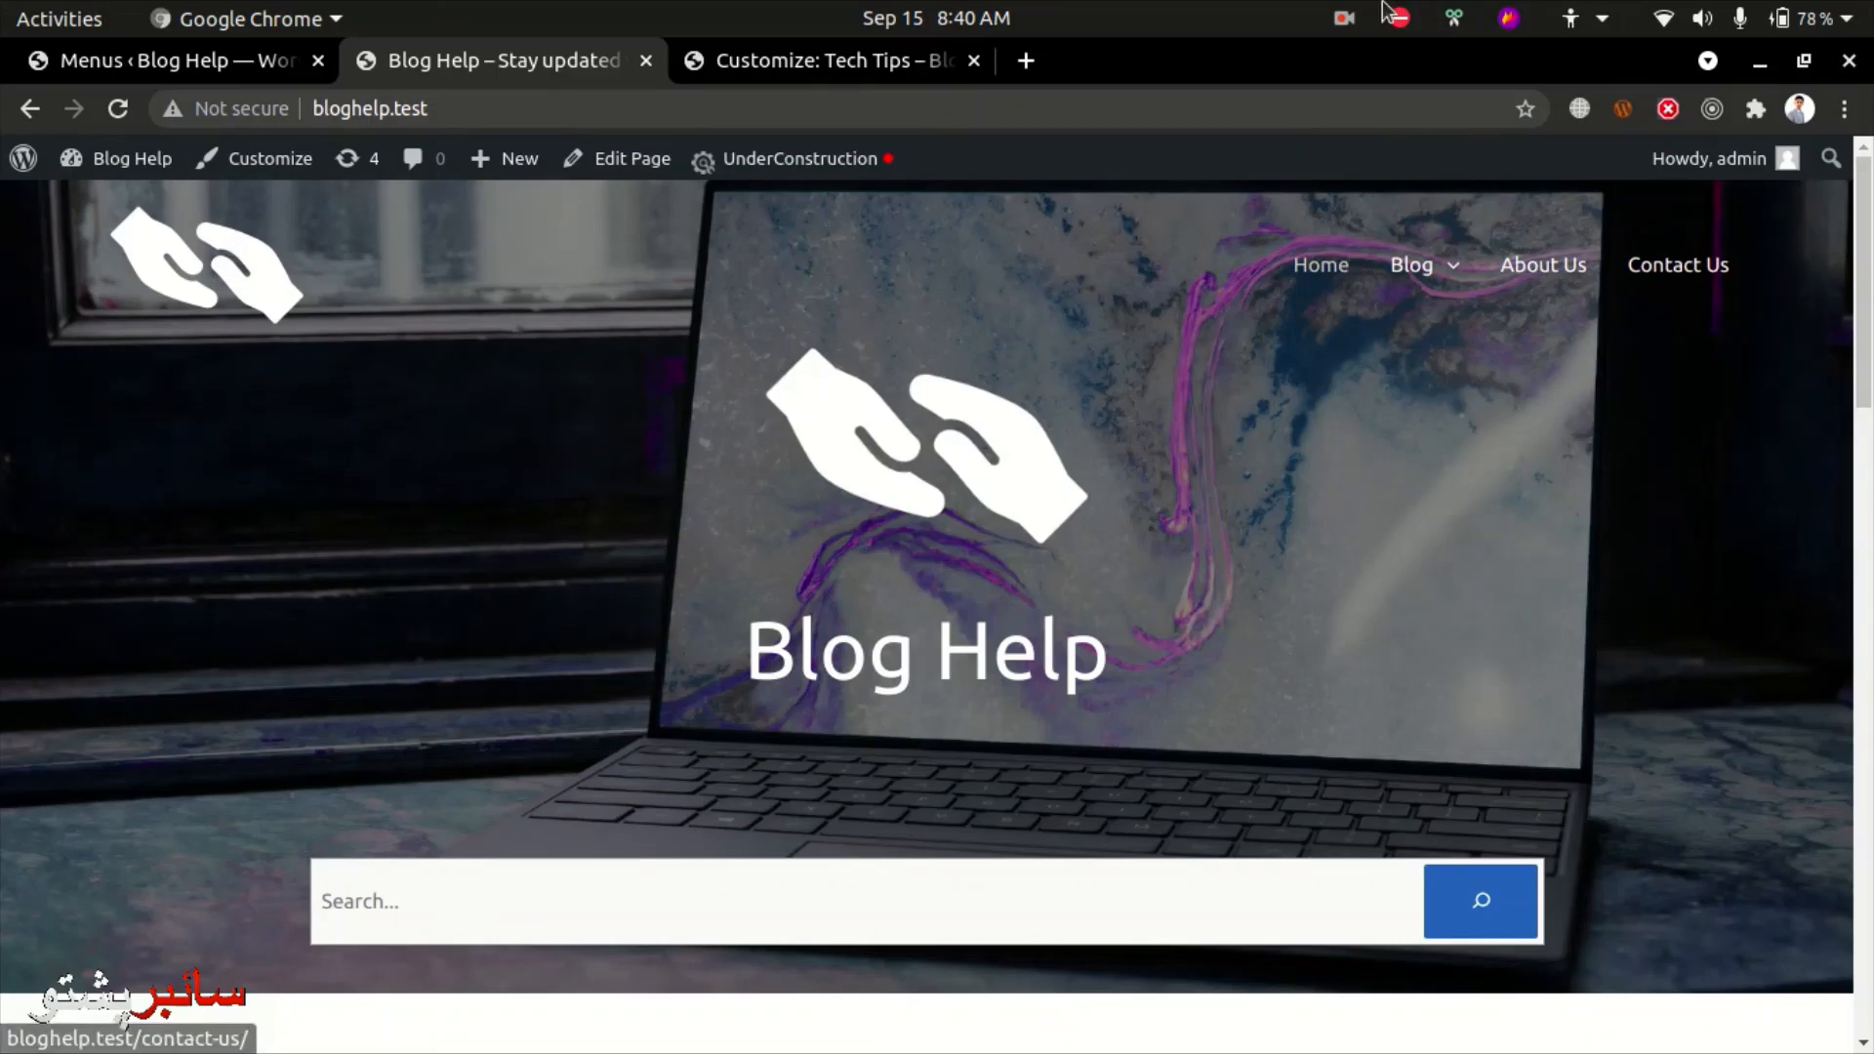
{"action": "left_click", "coordinate": [1344, 13]}
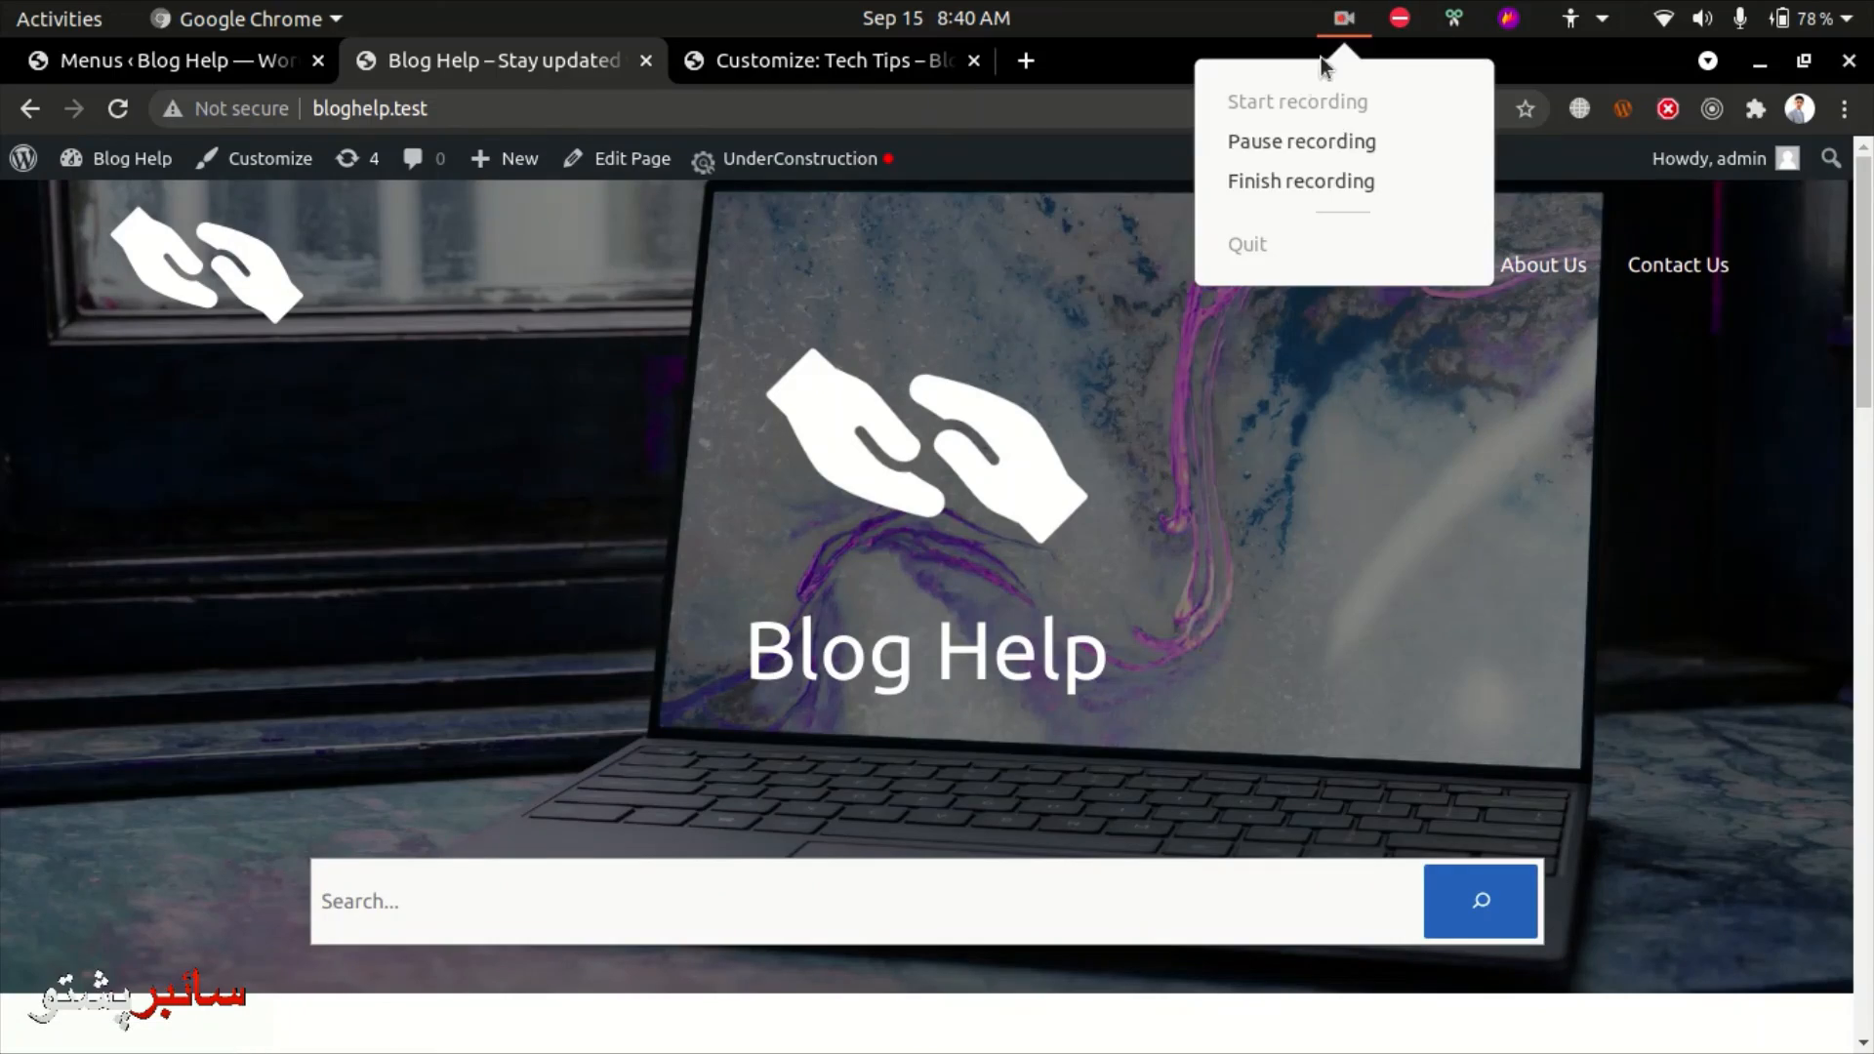
{"action": "left_click", "coordinate": [1284, 177]}
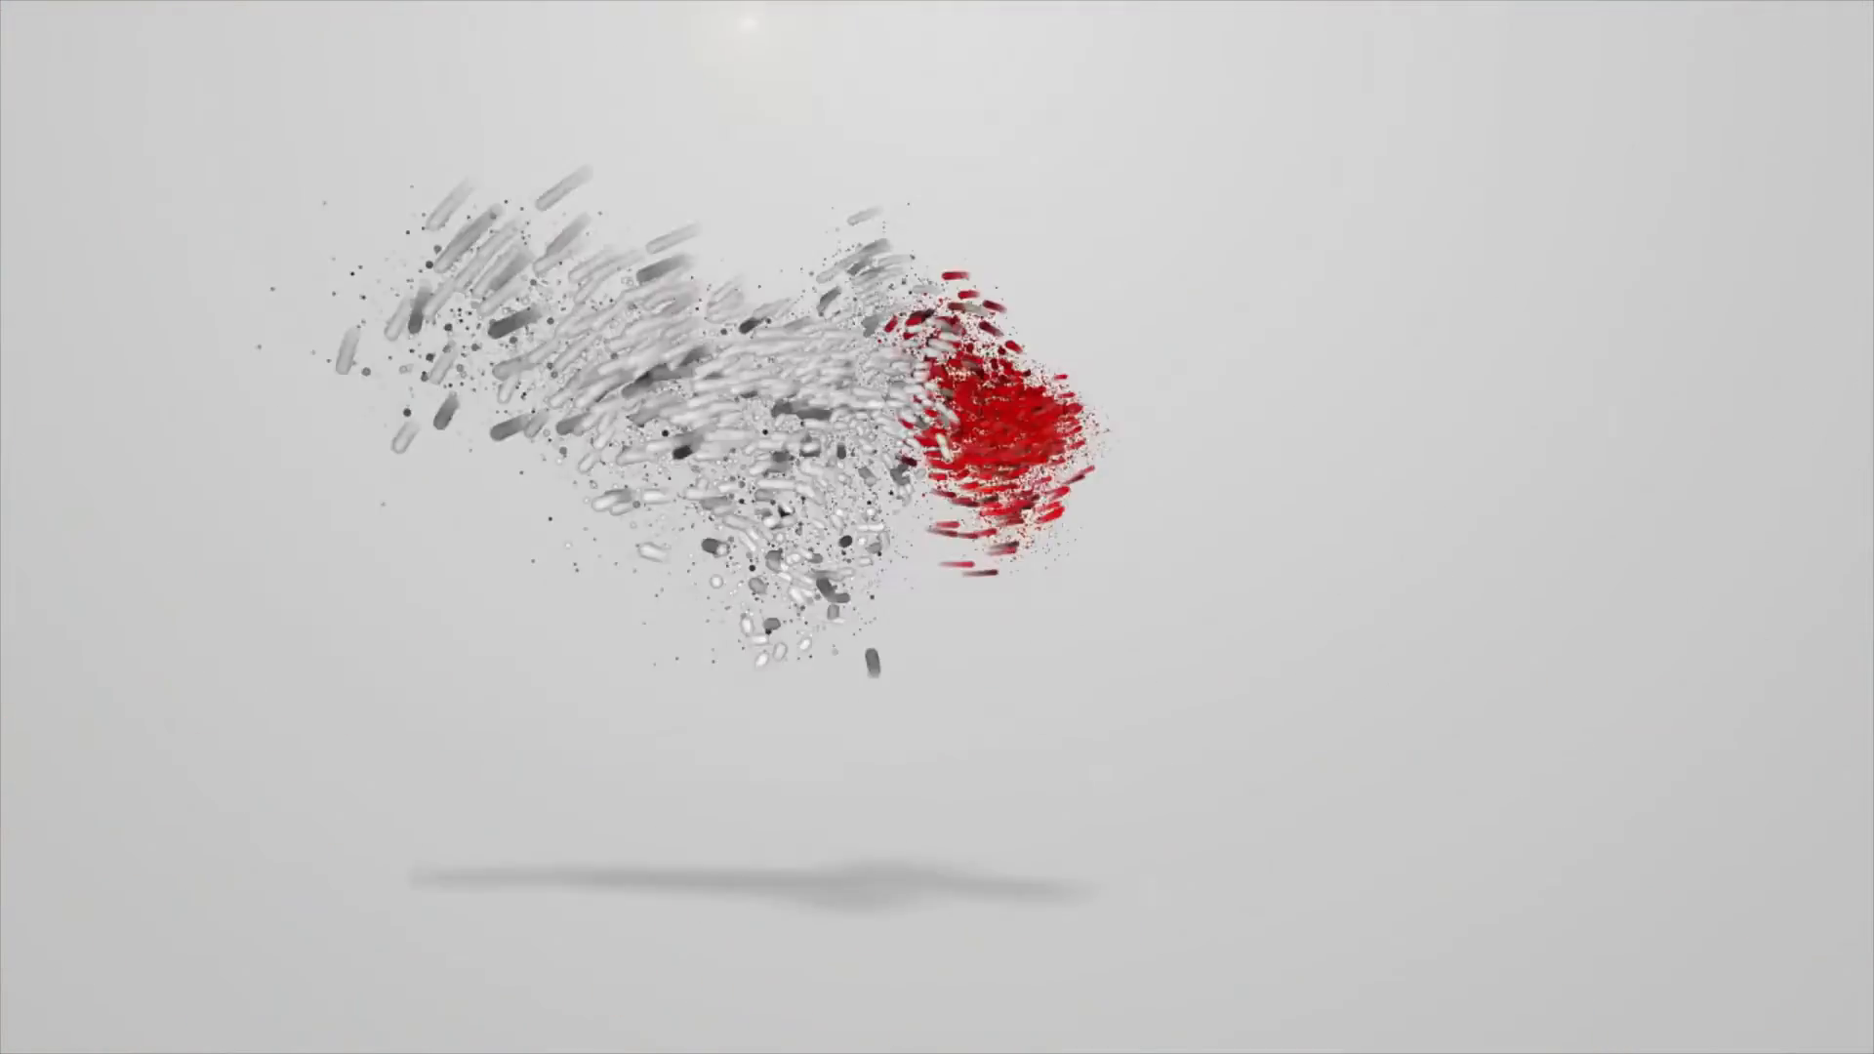